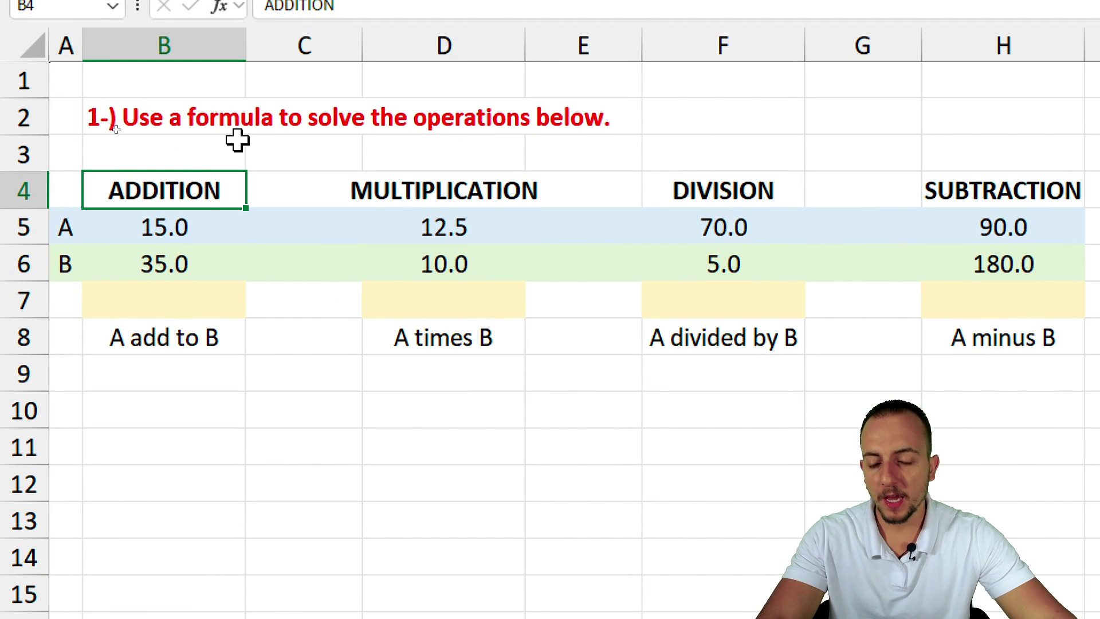
# - Examine the four operation columns, the A and B value rows, and the instruction below the ADDITION column
pyautogui.moveTo(189, 182); pyautogui.dragTo(197, 314)
pyautogui.moveTo(499, 187); pyautogui.dragTo(444, 304)
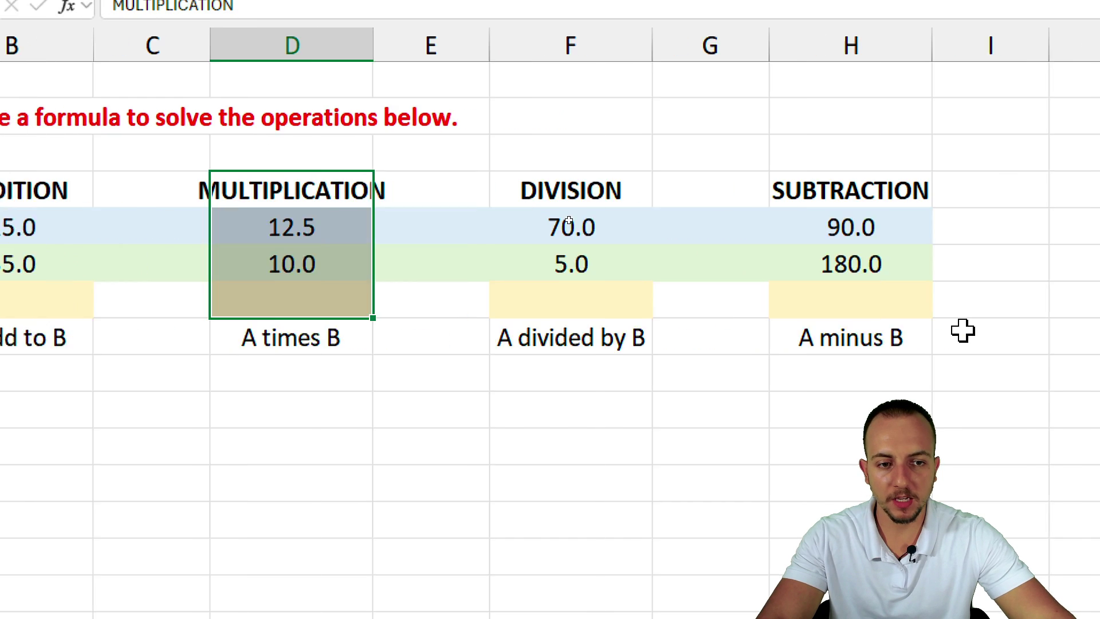
pyautogui.moveTo(567, 201); pyautogui.dragTo(587, 300)
pyautogui.moveTo(831, 195); pyautogui.dragTo(826, 290)
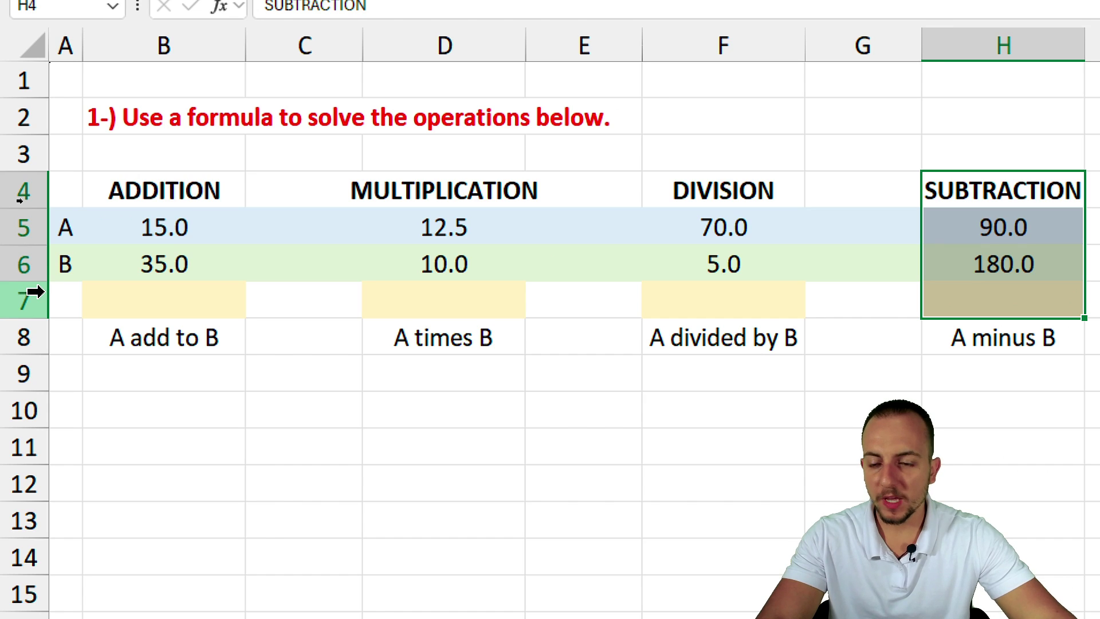
pyautogui.click(23, 227)
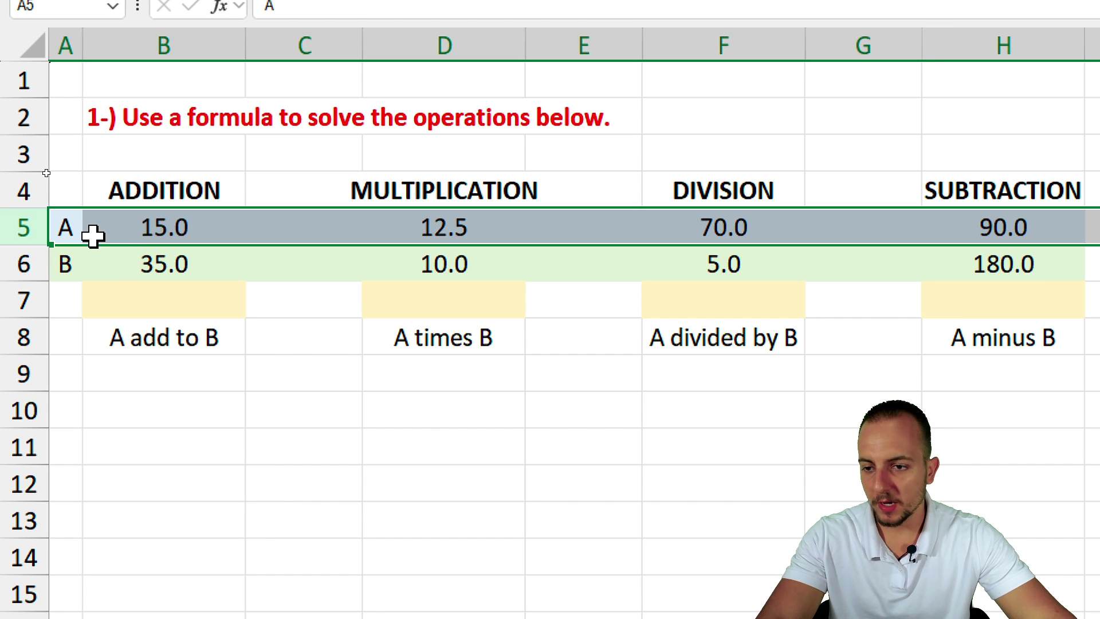
pyautogui.click(22, 262)
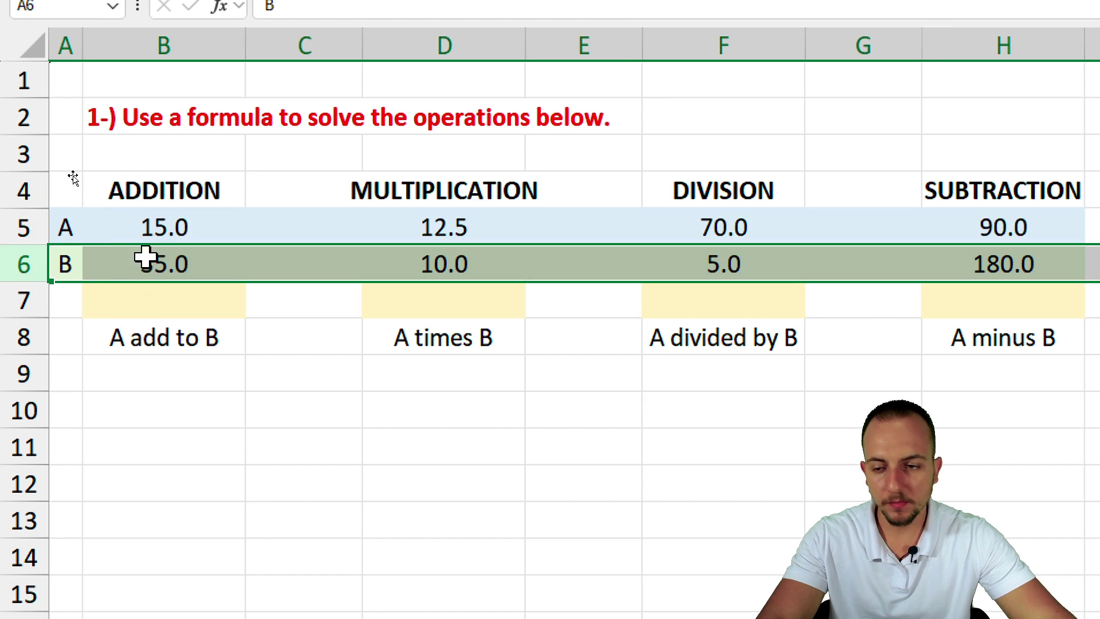
pyautogui.click(145, 233)
pyautogui.click(160, 263)
pyautogui.click(168, 335)
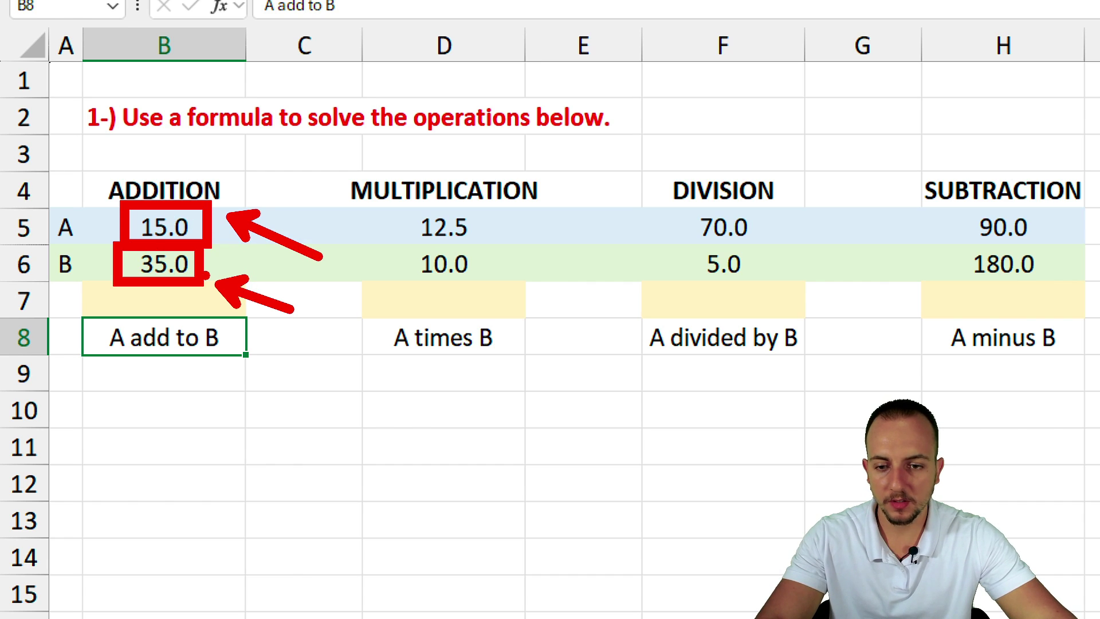
# - Enter the addition formula with typed numbers, =15+35, in cell B7 of the ADDITION column
pyautogui.click(156, 305)
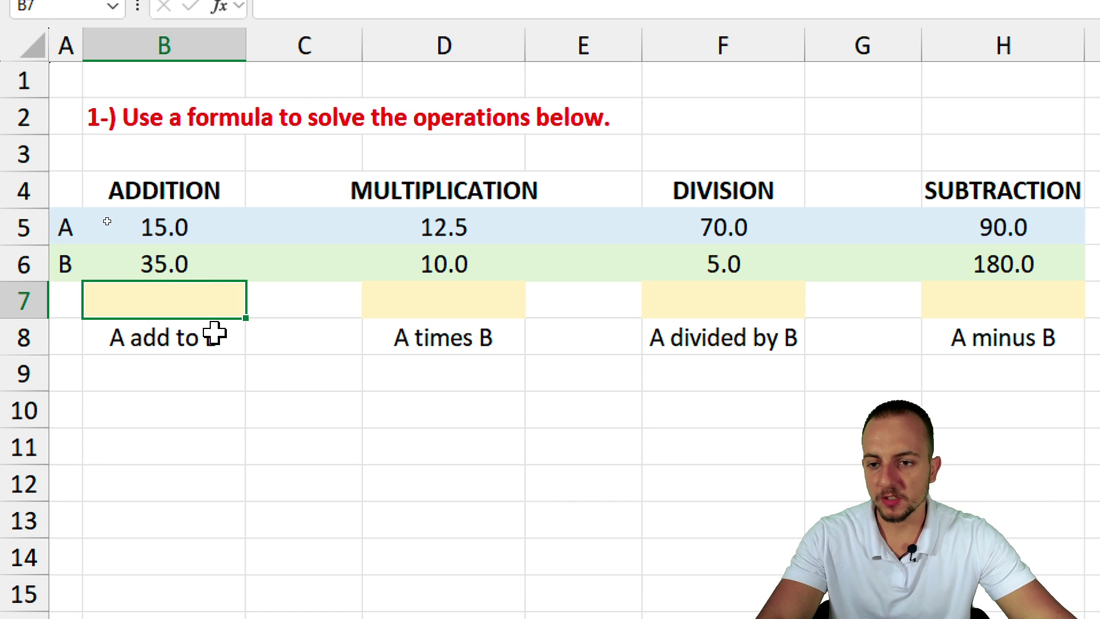
pyautogui.moveTo(216, 192); pyautogui.dragTo(187, 305)
pyautogui.click(186, 304)
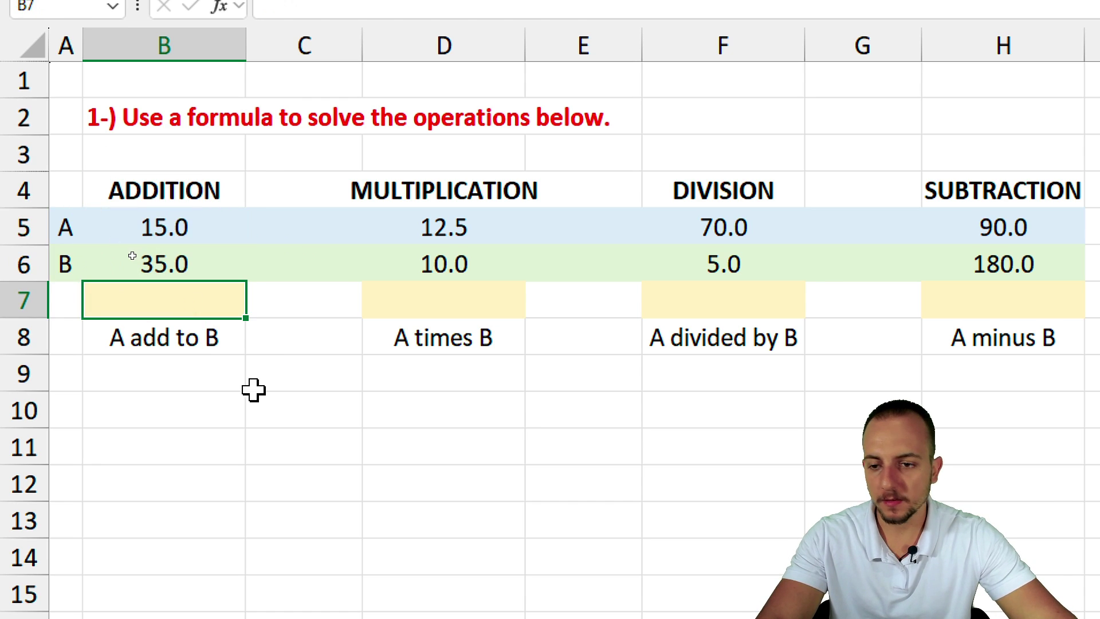
pyautogui.write('=')
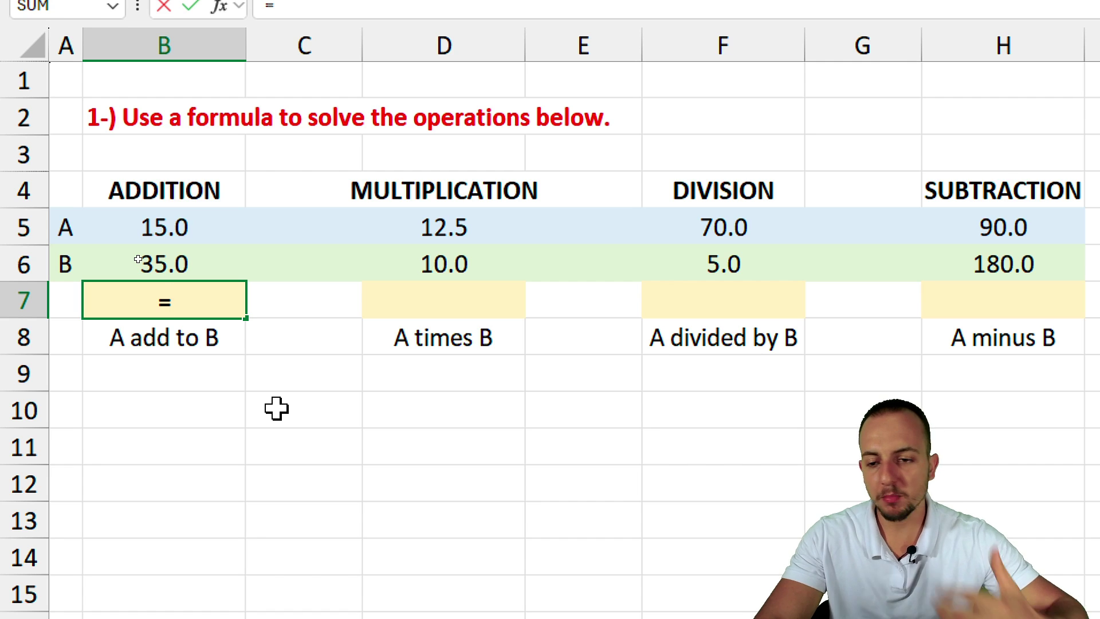
pyautogui.write('15')
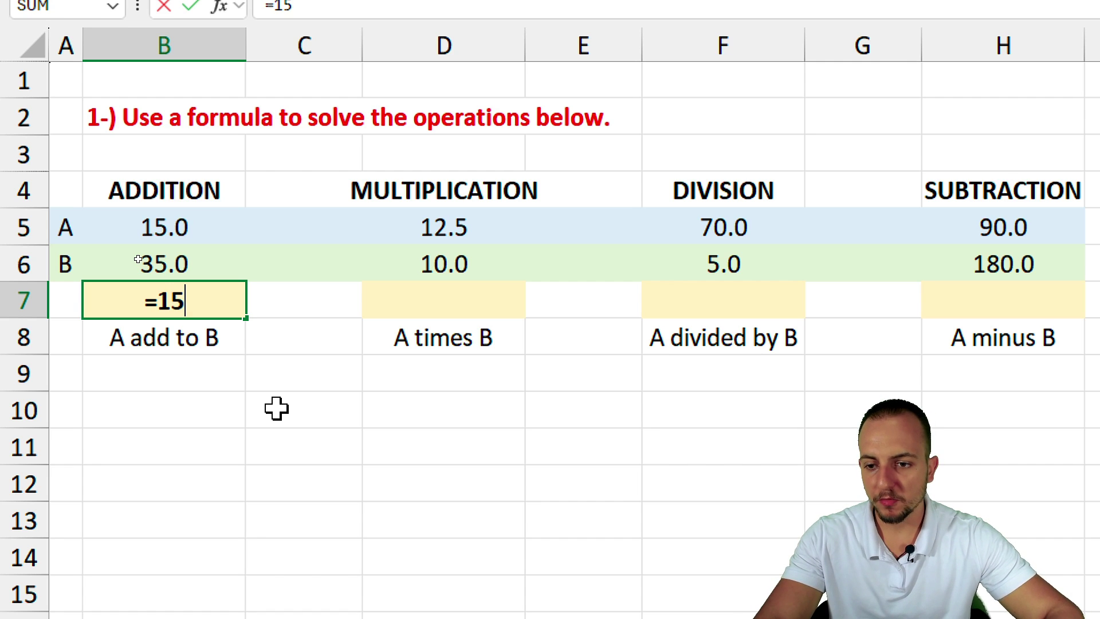
pyautogui.write('+')
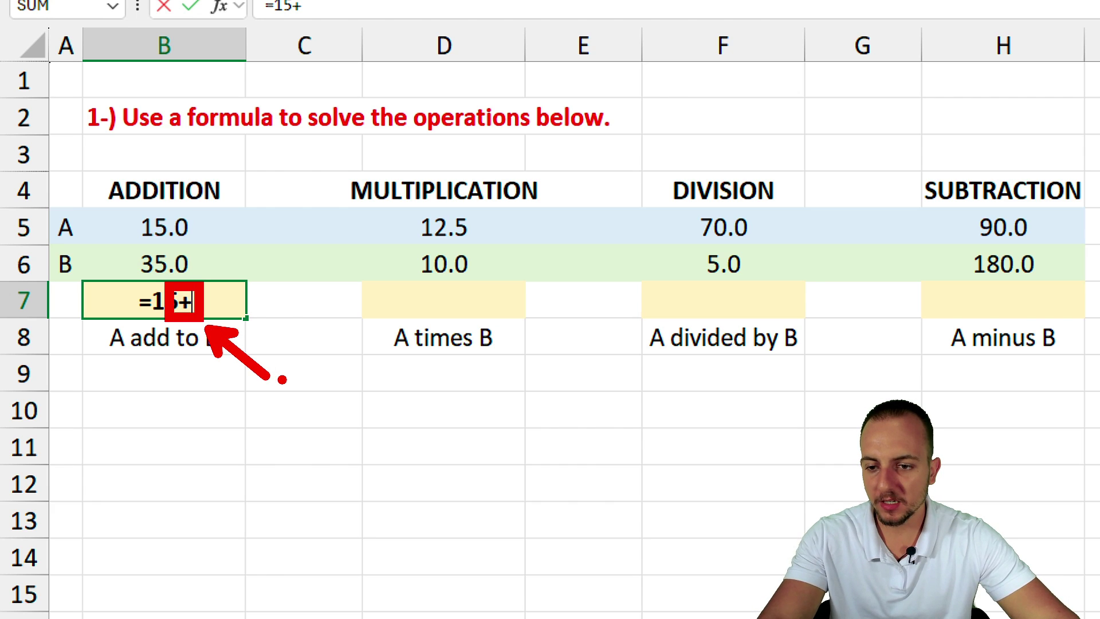
pyautogui.write('35')
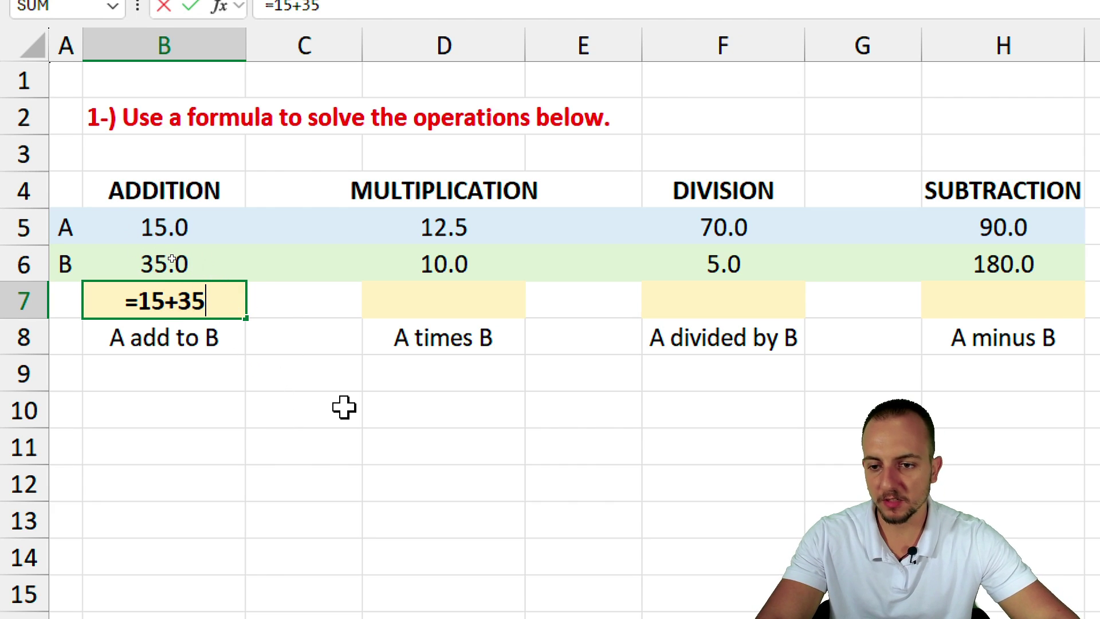
pyautogui.press('Return')
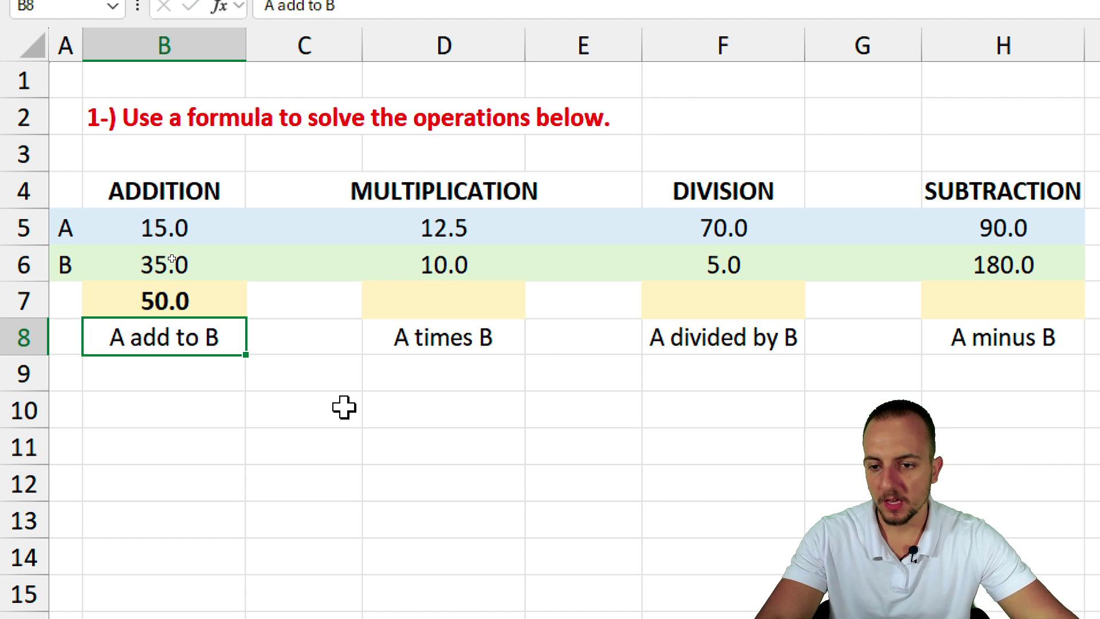
# - Clear cell B7 and enter the addition formula with cell references, =B5+B6
pyautogui.click(209, 296)
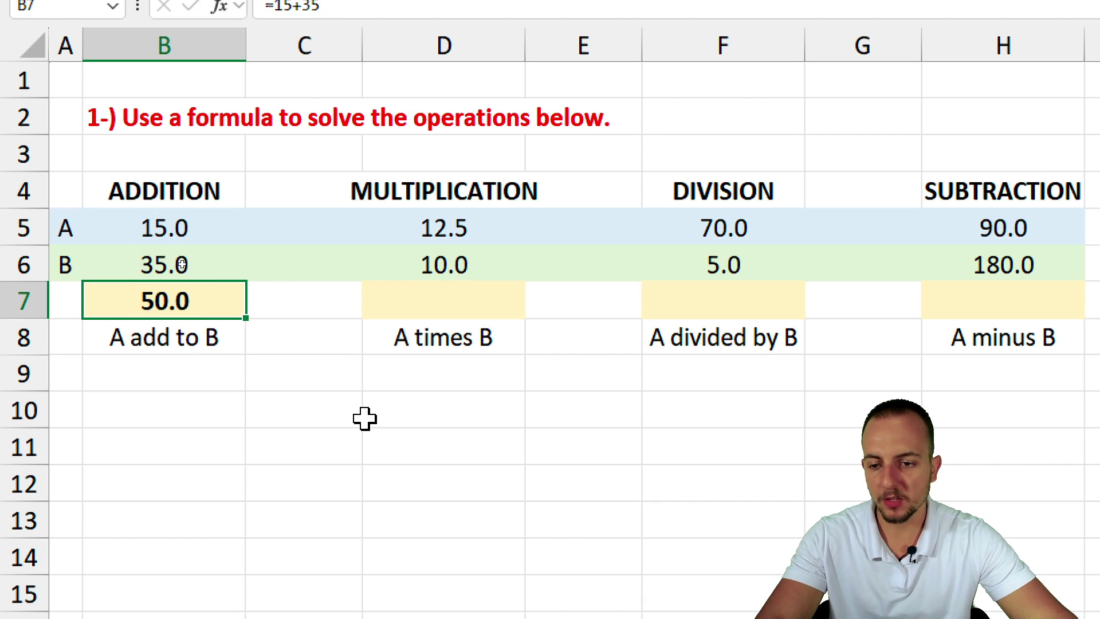
pyautogui.press('Delete')
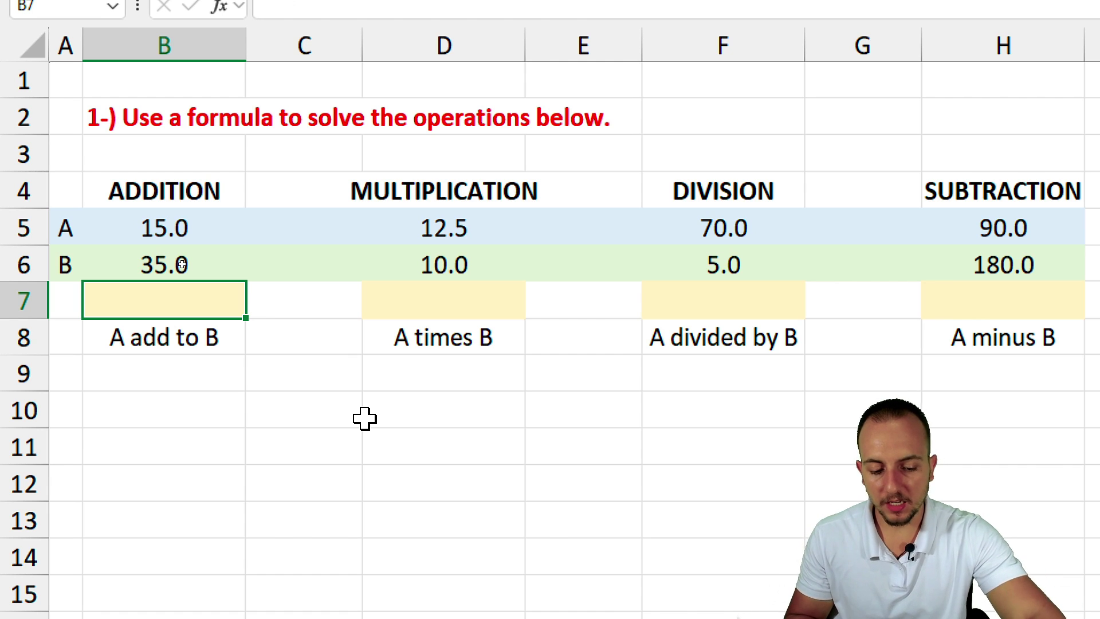
pyautogui.write('=')
pyautogui.click(172, 236)
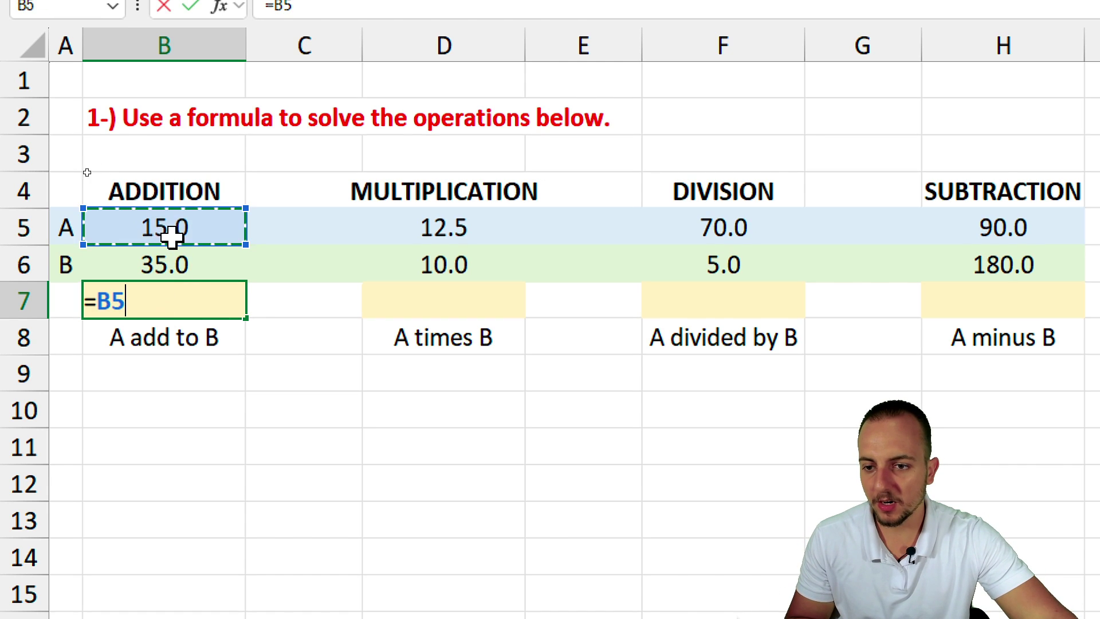
pyautogui.write('+')
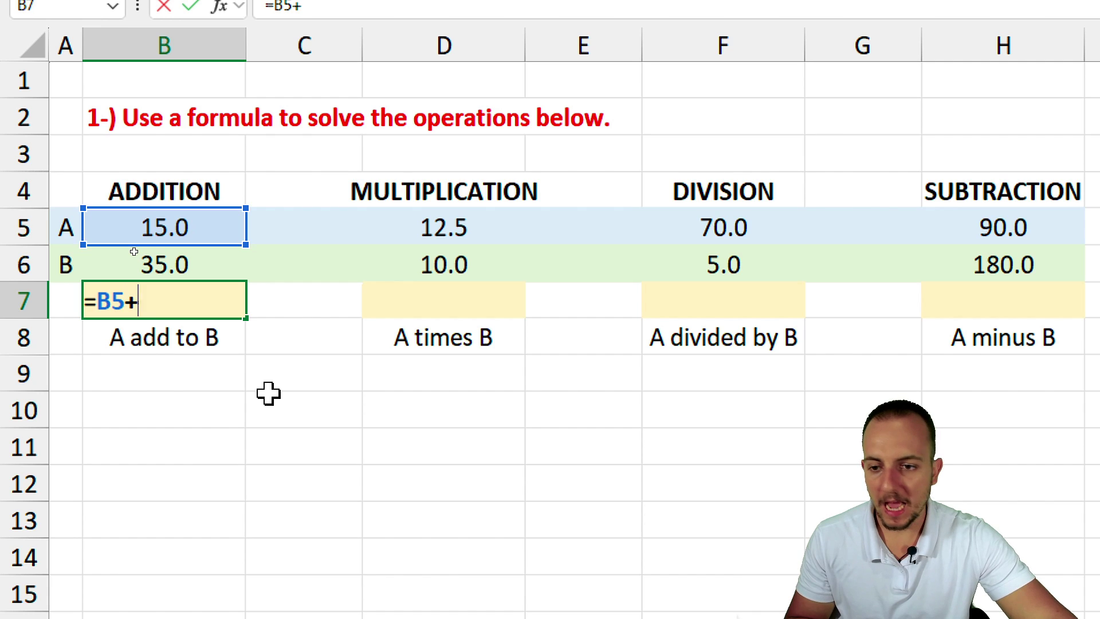
pyautogui.click(219, 267)
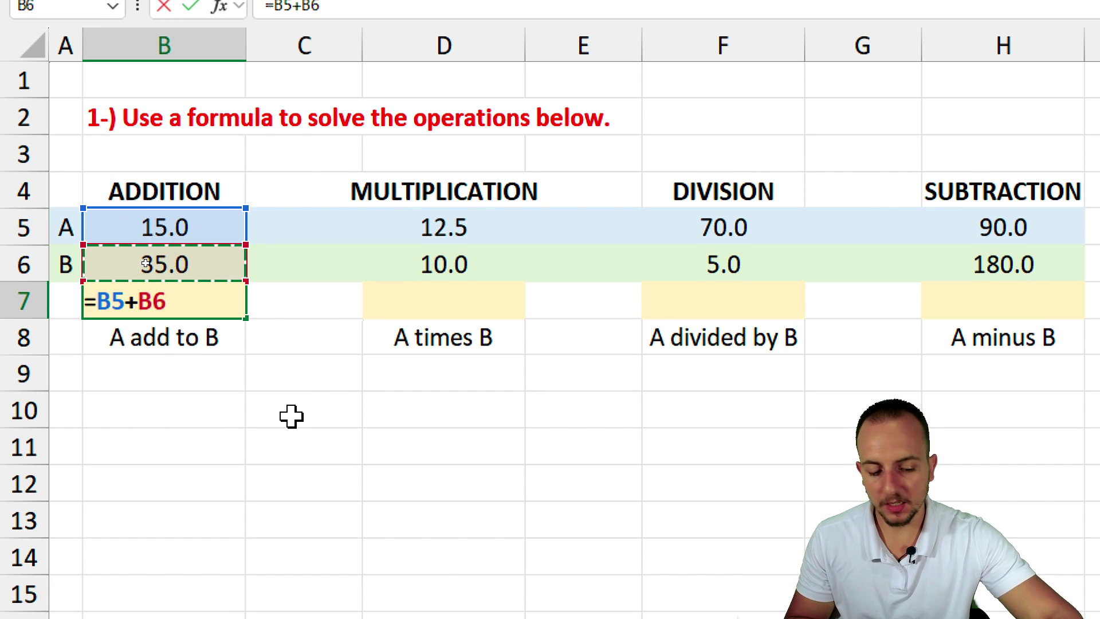
pyautogui.press('Return')
pyautogui.click(185, 312)
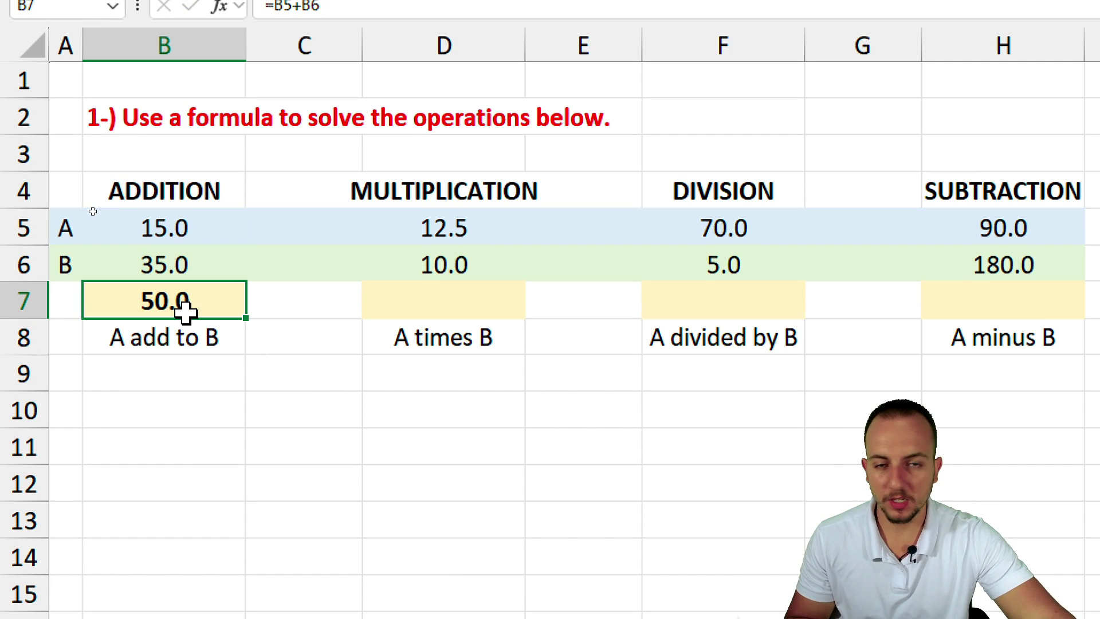
pyautogui.moveTo(219, 228); pyautogui.dragTo(204, 300)
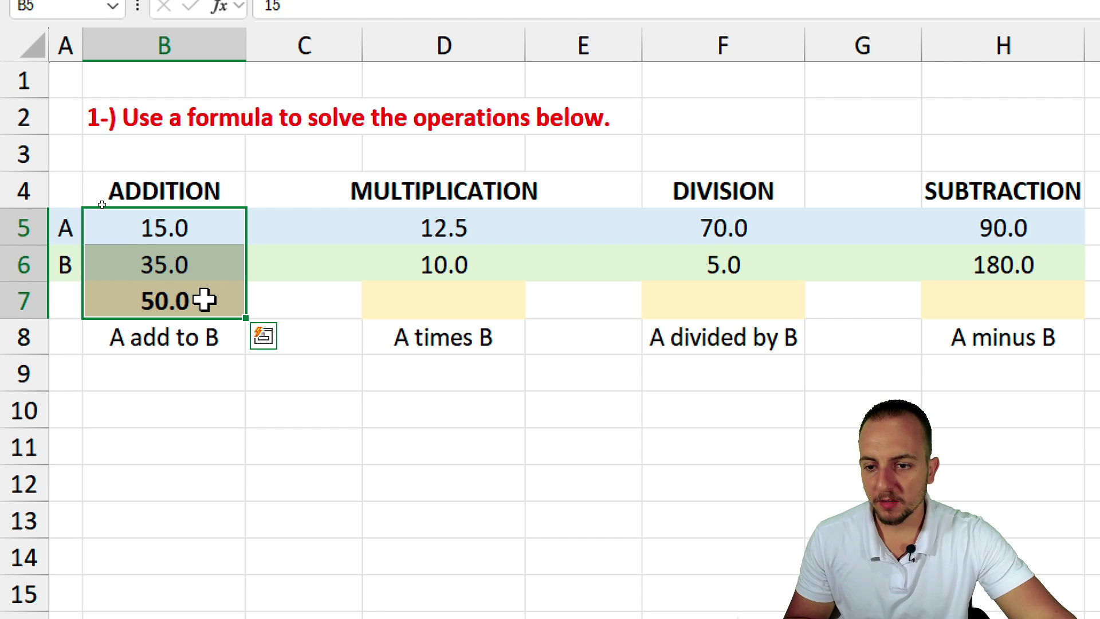
pyautogui.click(204, 300)
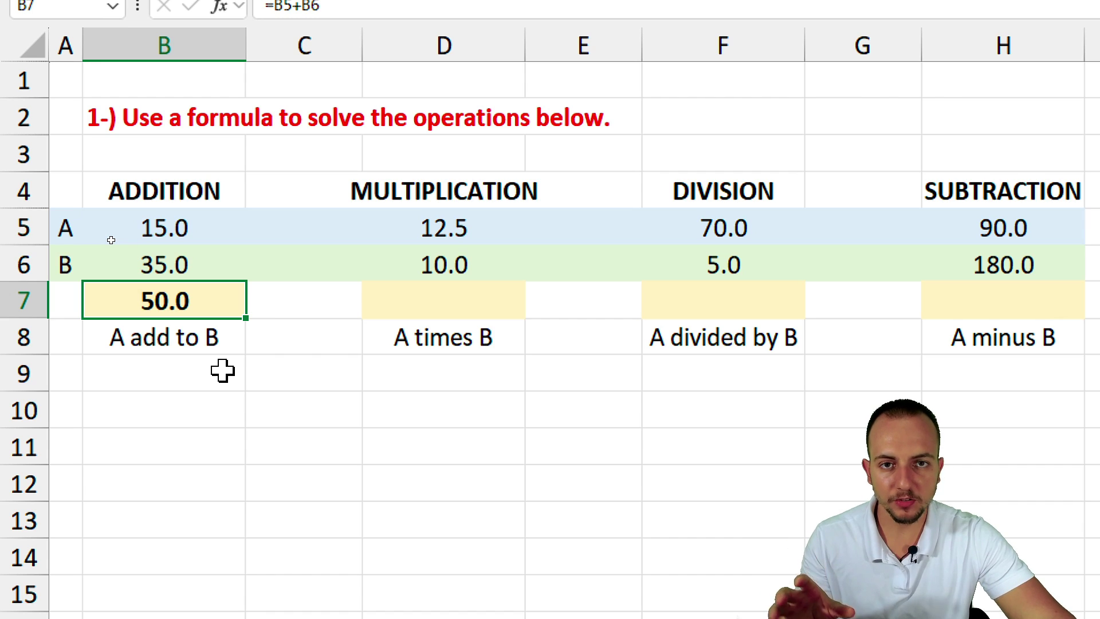
# - Test the addition formula by setting cell B6 to 100, and restore its value to 35
pyautogui.click(166, 265)
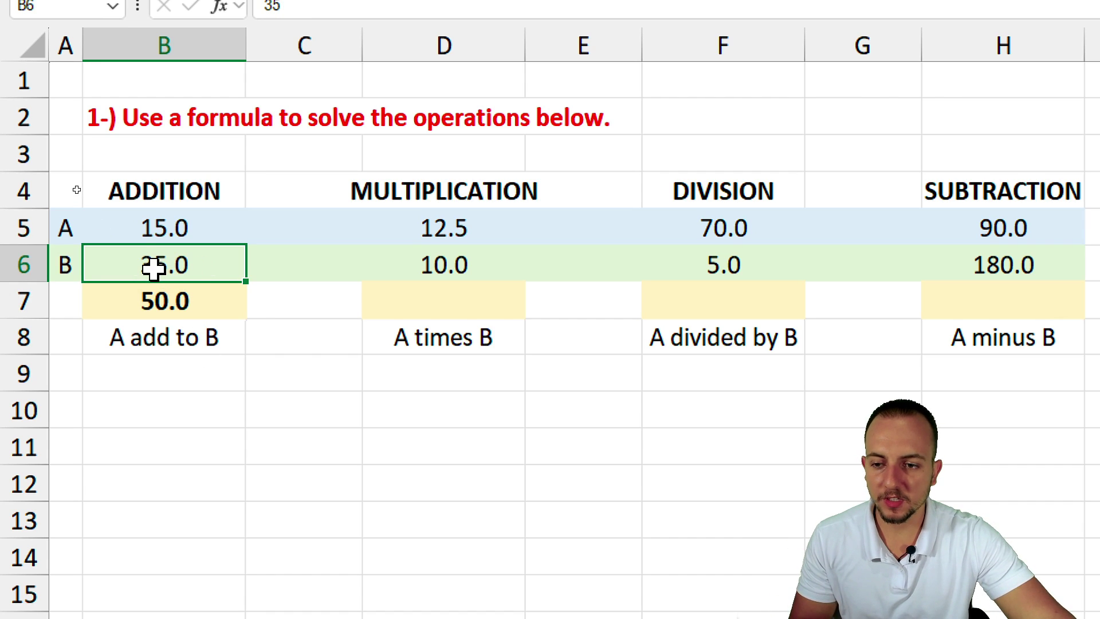
pyautogui.write('100')
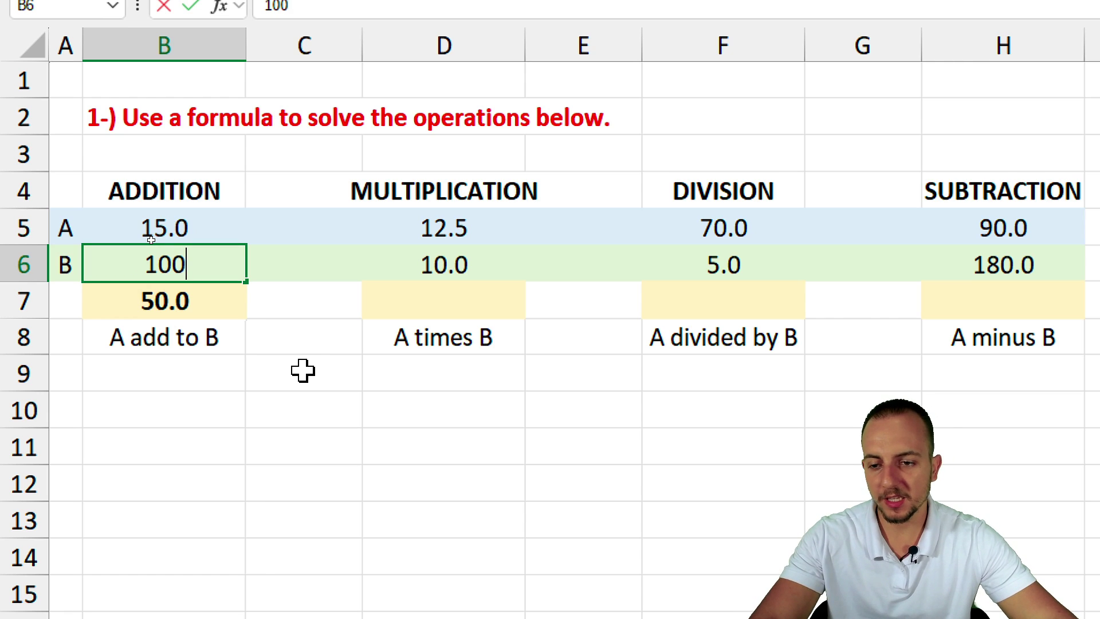
pyautogui.hotkey('ctrl', 'Return')
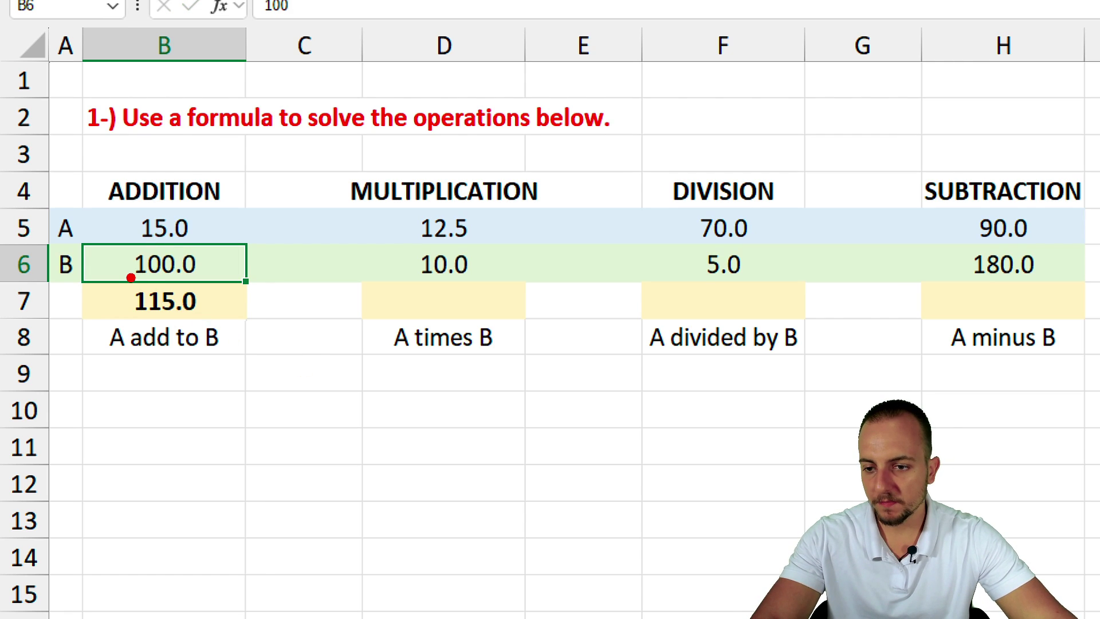
pyautogui.moveTo(131, 277)
pyautogui.mouseDown()
pyautogui.moveTo(189, 327)
pyautogui.moveTo(207, 324)
pyautogui.moveTo(357, 401)
pyautogui.mouseUp()
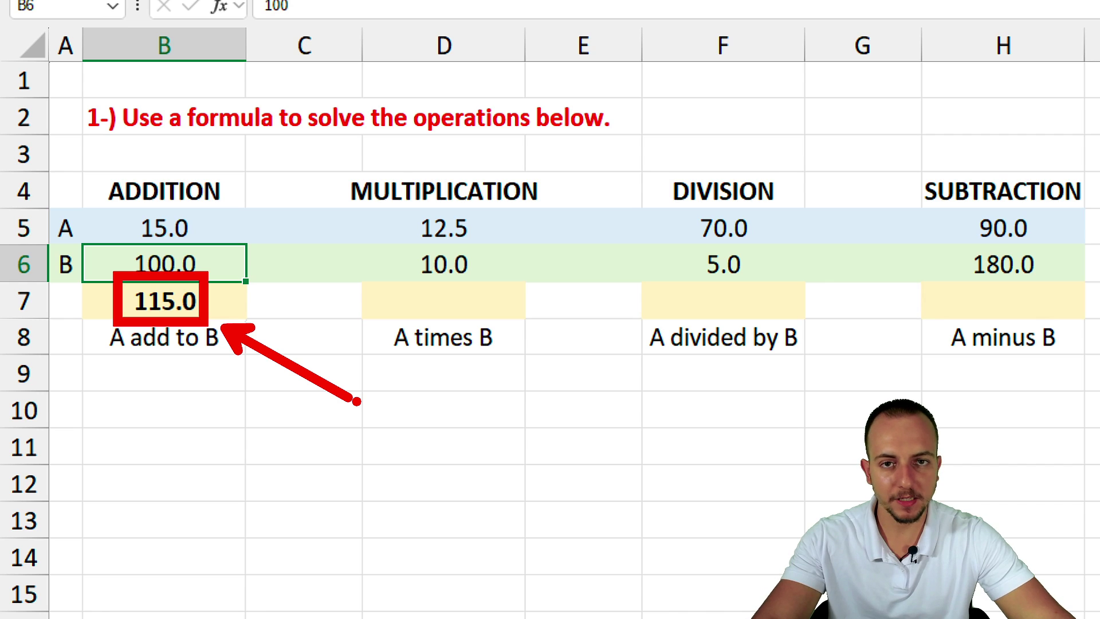
pyautogui.moveTo(178, 220)
pyautogui.mouseDown()
pyautogui.moveTo(189, 239)
pyautogui.moveTo(180, 267)
pyautogui.mouseUp()
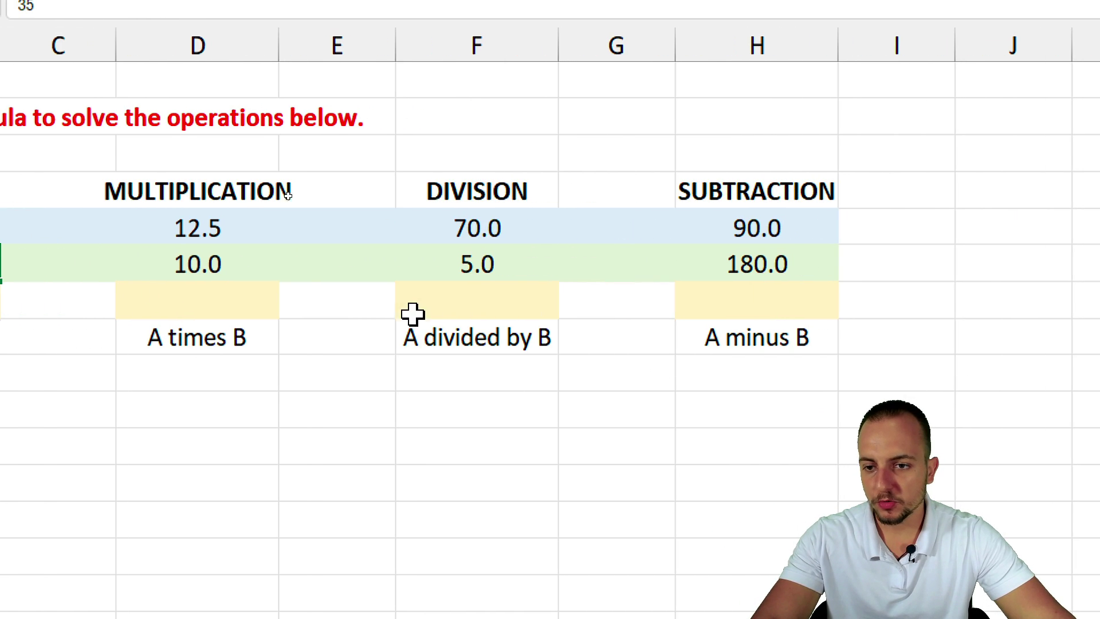
# - Enter the multiplication formula =D5*D6 in cell D7 of the MULTIPLICATION column
pyautogui.moveTo(252, 180); pyautogui.dragTo(225, 312)
pyautogui.click(192, 309)
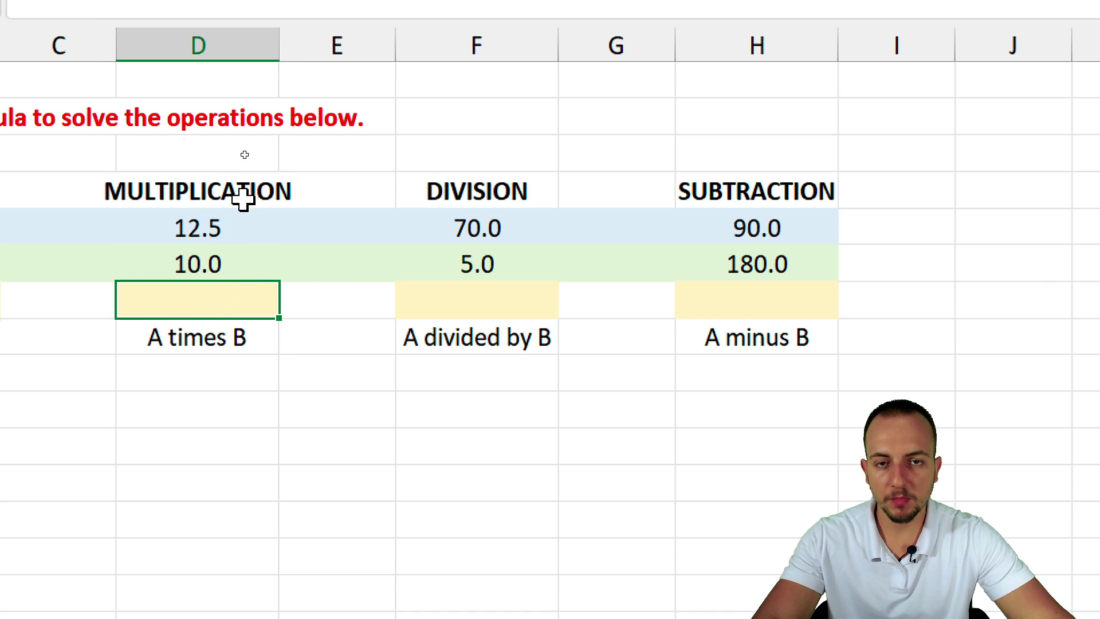
pyautogui.moveTo(133, 308); pyautogui.dragTo(275, 360)
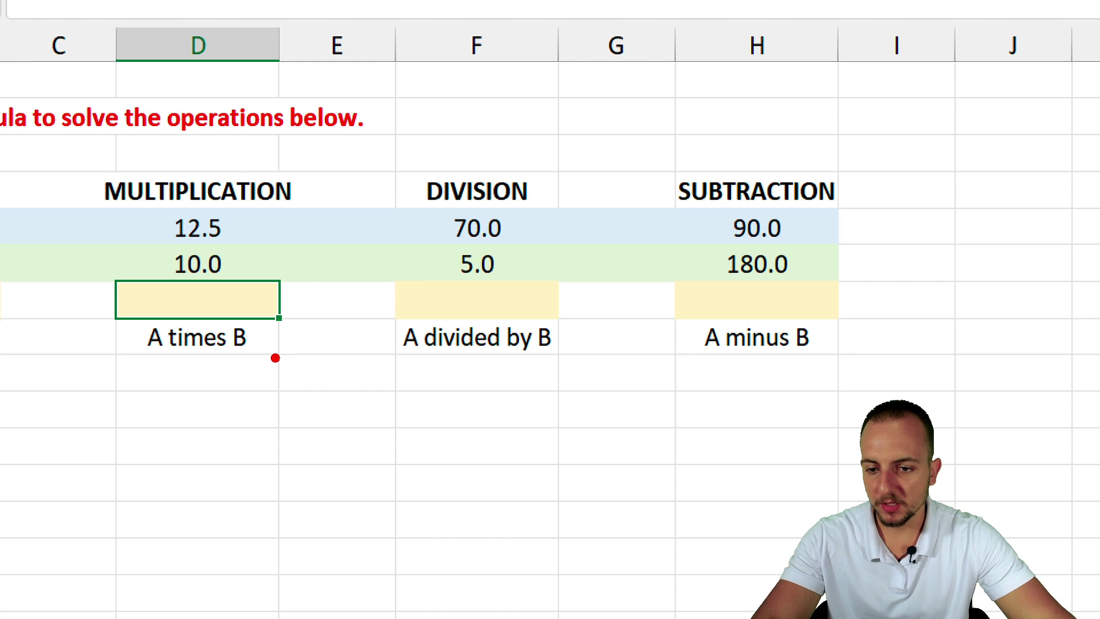
pyautogui.moveTo(160, 201)
pyautogui.mouseDown()
pyautogui.moveTo(238, 244)
pyautogui.moveTo(154, 285)
pyautogui.mouseUp()
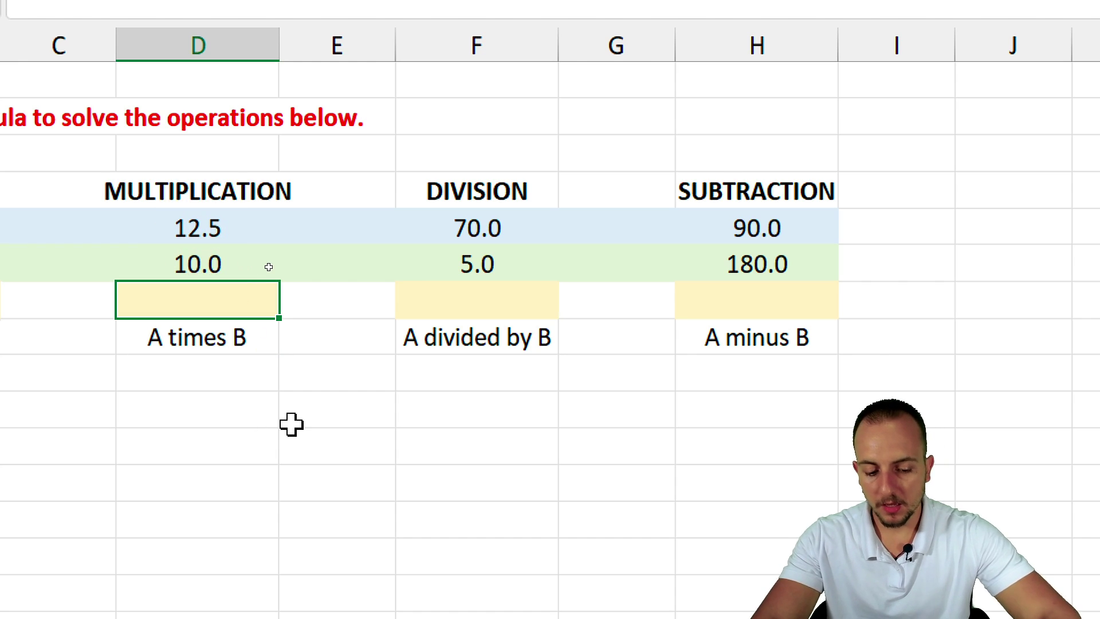
pyautogui.write('=')
pyautogui.click(245, 227)
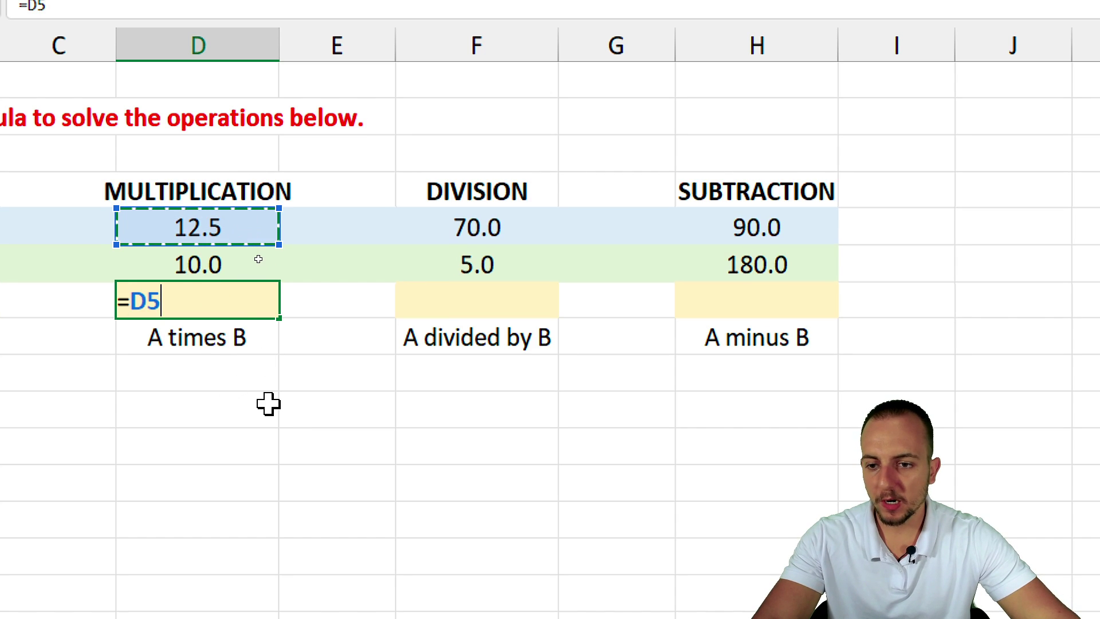
pyautogui.write('*')
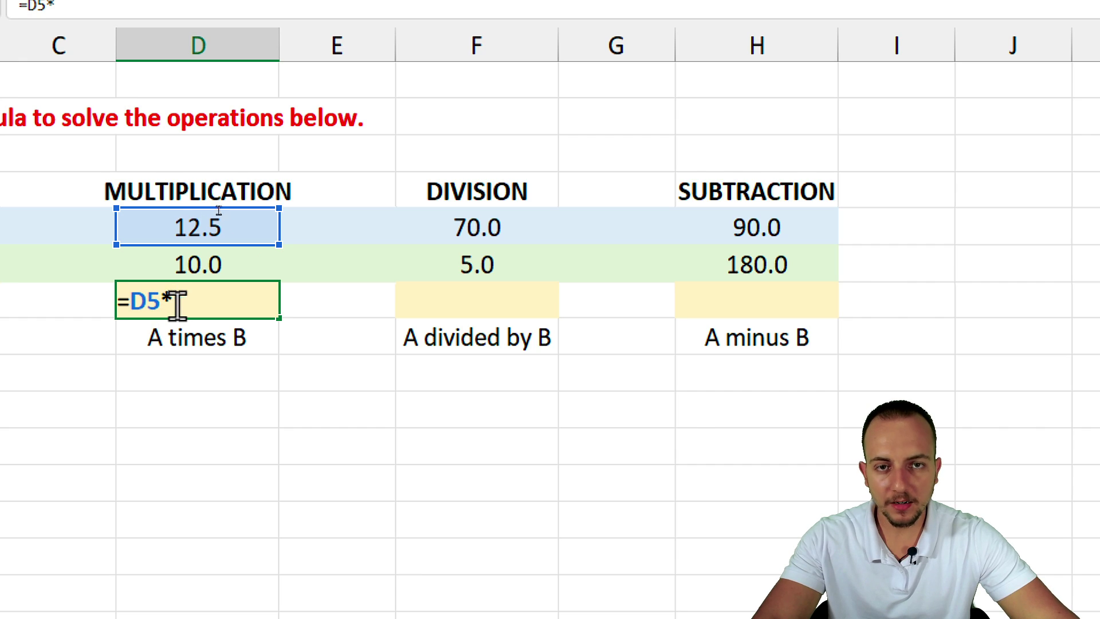
pyautogui.click(223, 265)
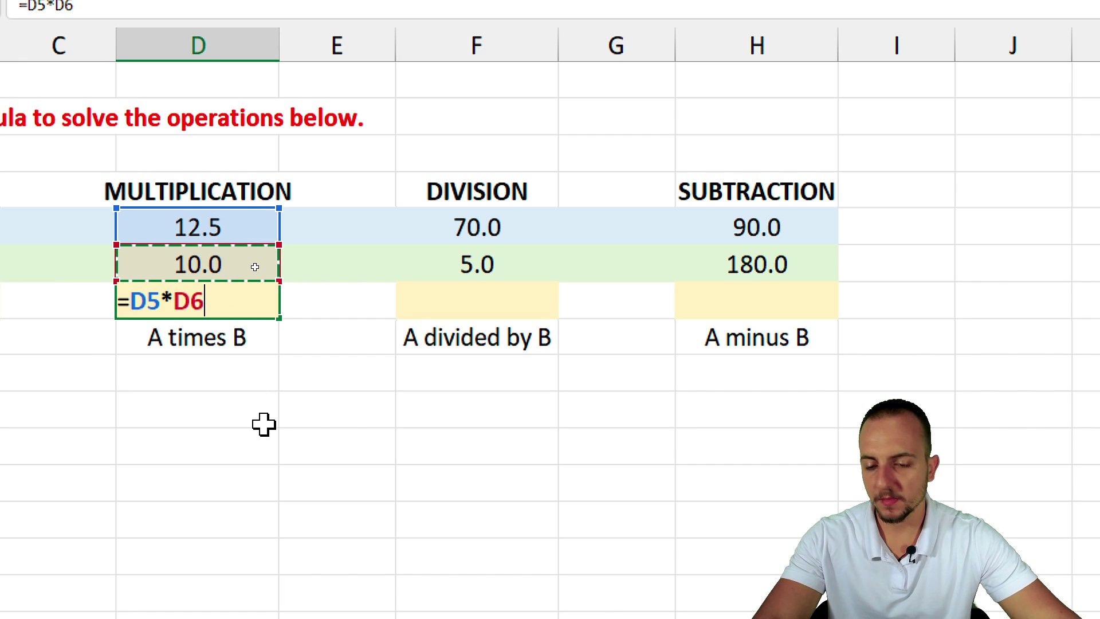
pyautogui.press('Return')
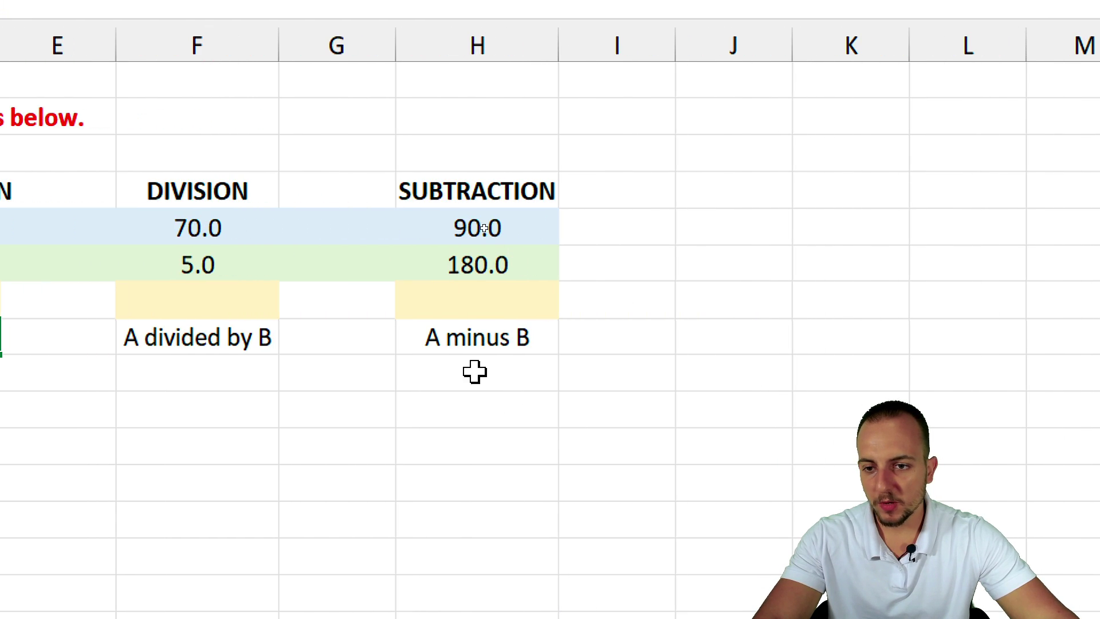
# - Enter the division formula =F5/F6 in cell F7 of the DIVISION column
pyautogui.moveTo(252, 202); pyautogui.dragTo(238, 319)
pyautogui.click(250, 305)
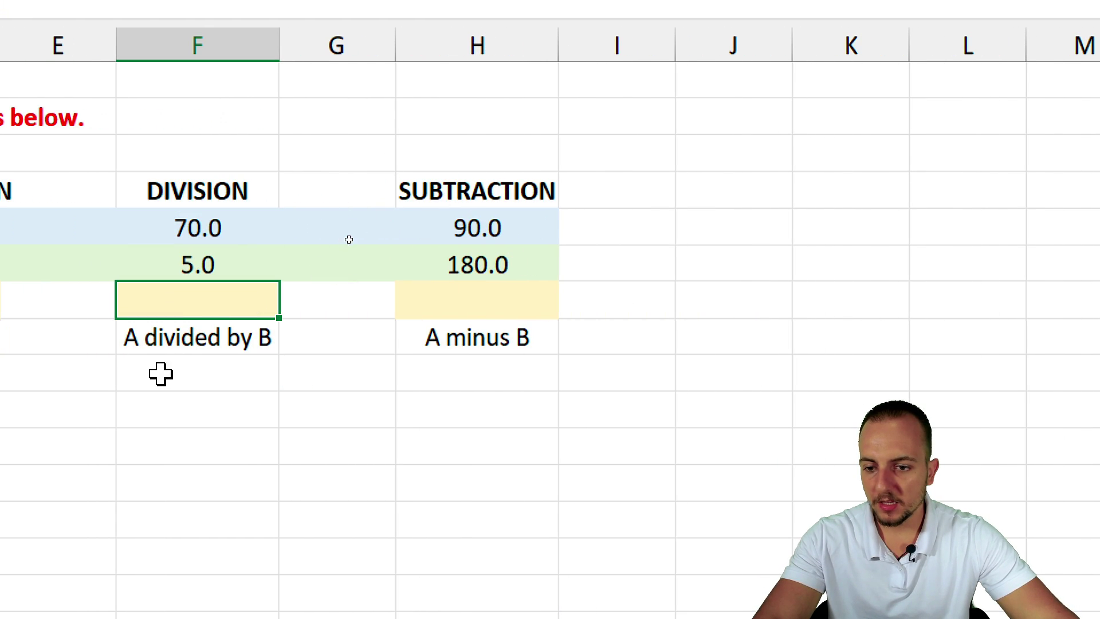
pyautogui.write('=')
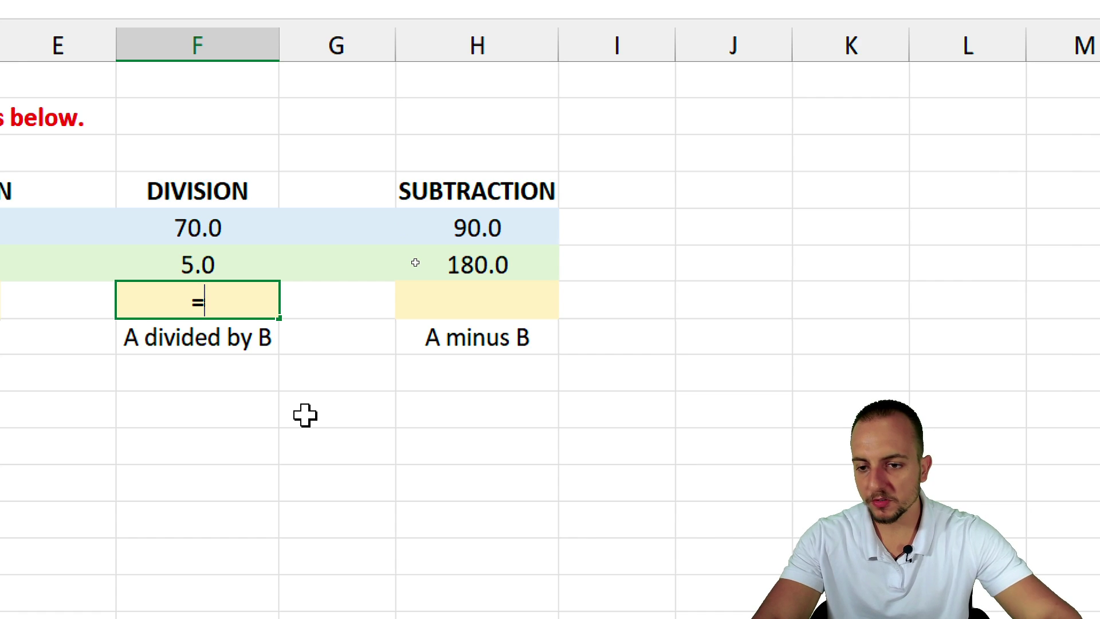
pyautogui.click(210, 229)
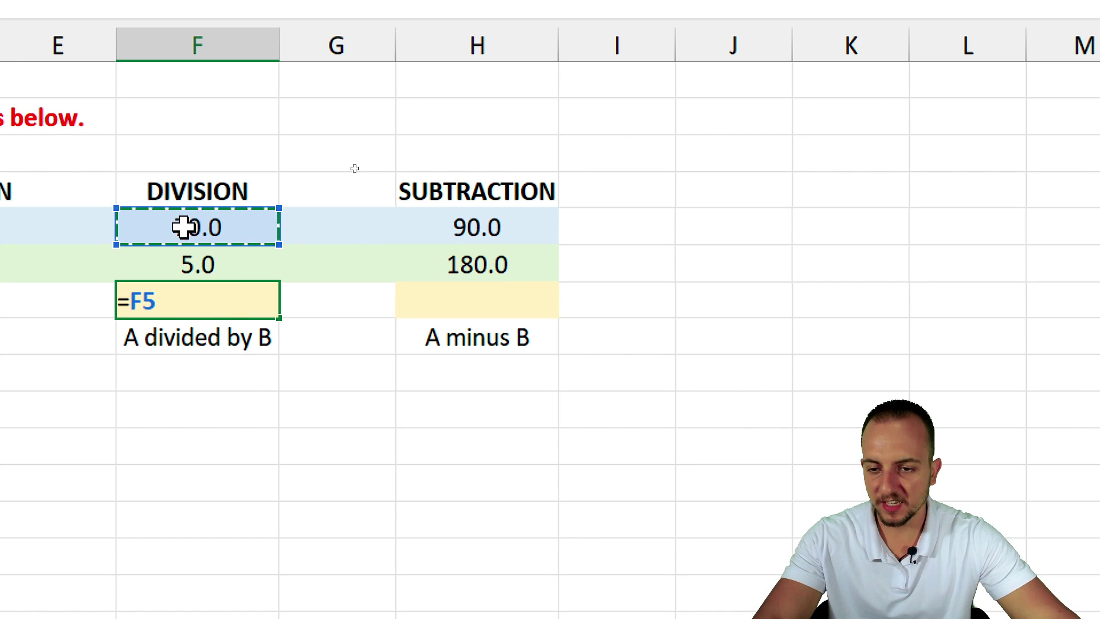
pyautogui.write('/')
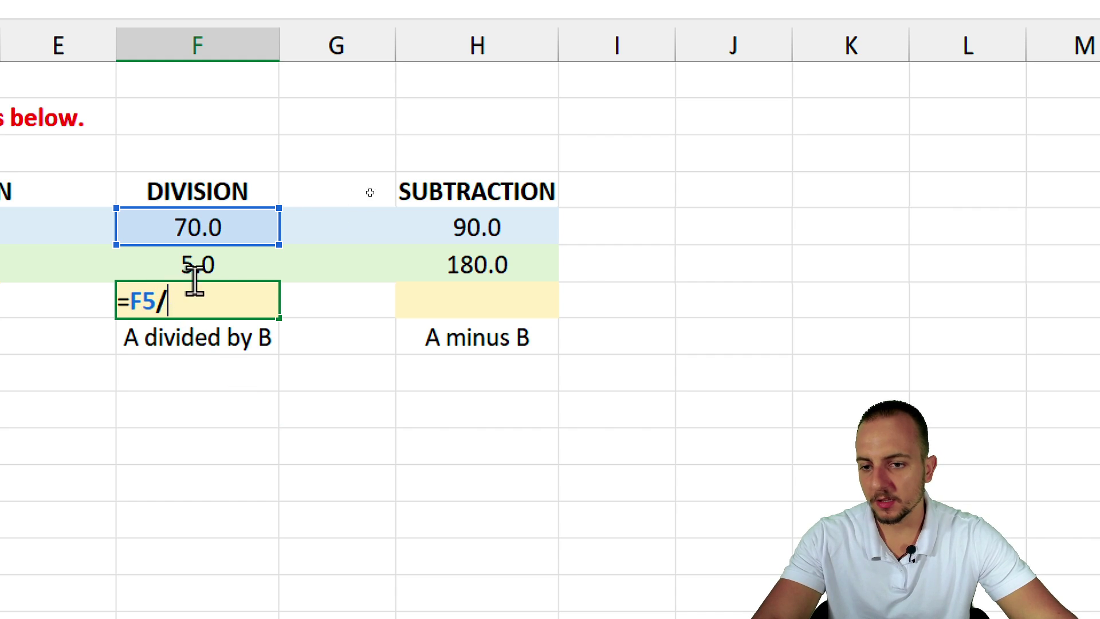
pyautogui.click(223, 265)
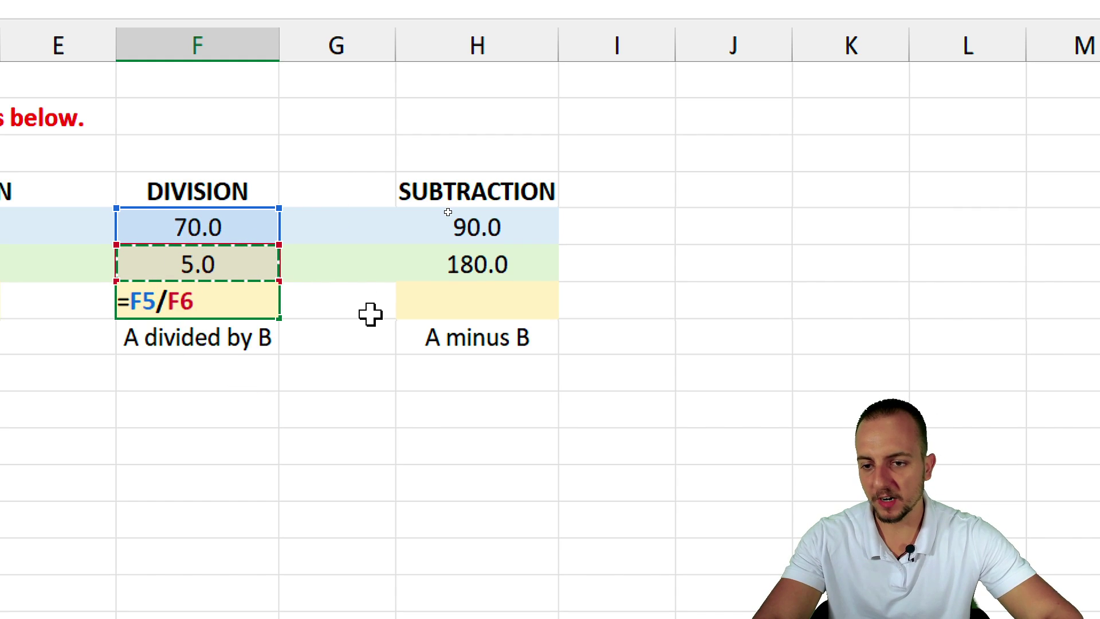
pyautogui.press('Return')
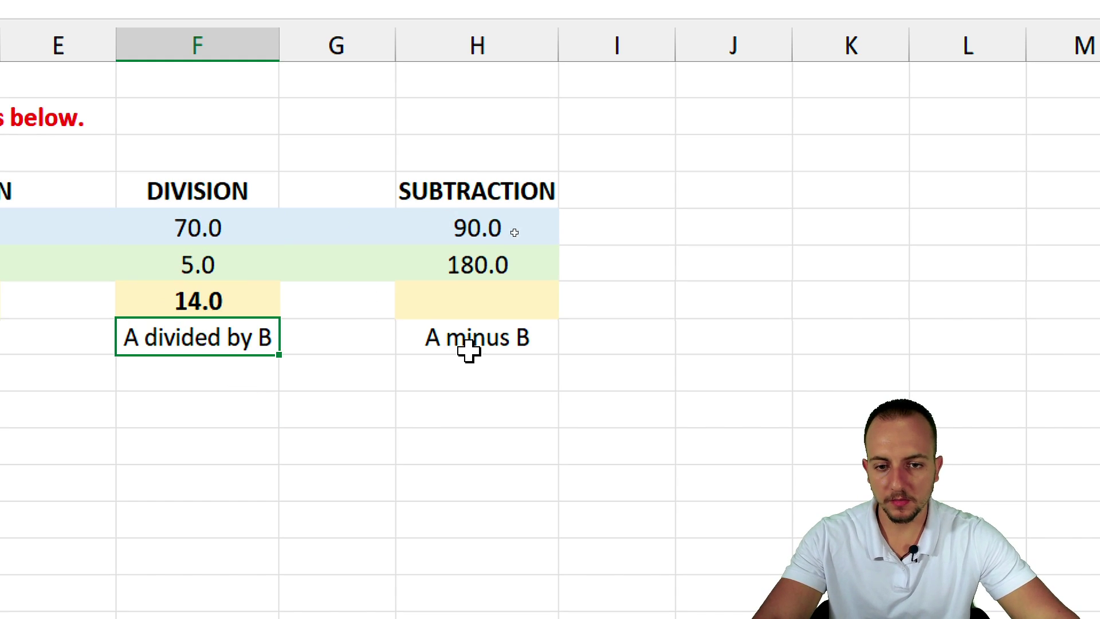
# - Enter the subtraction formula =H5-H6 in cell H7 of the SUBTRACTION column
pyautogui.click(514, 298)
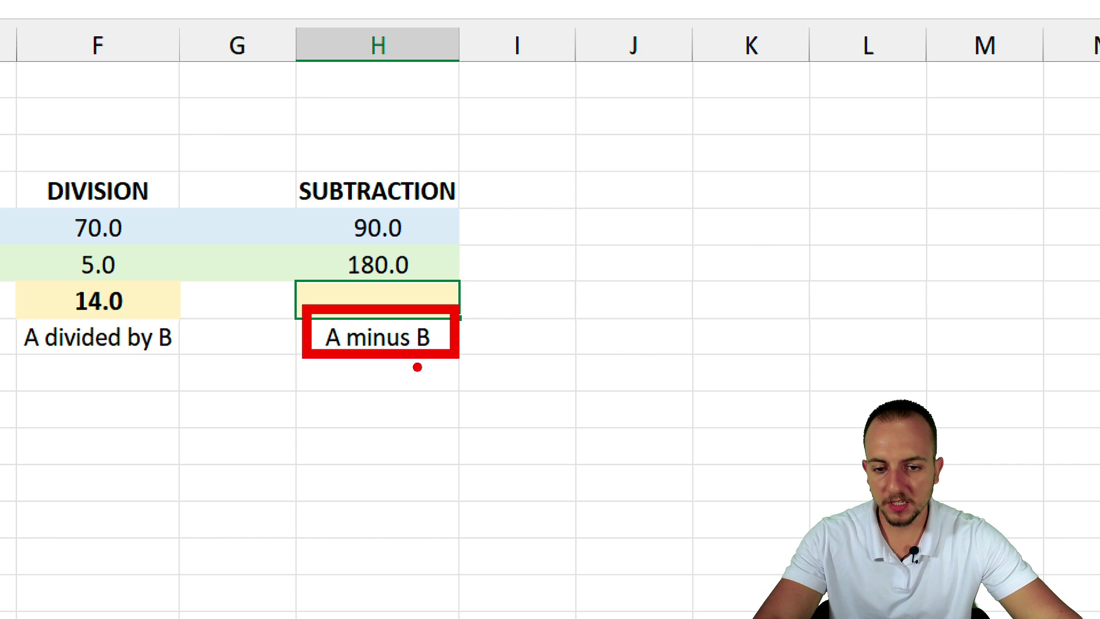
pyautogui.write('=')
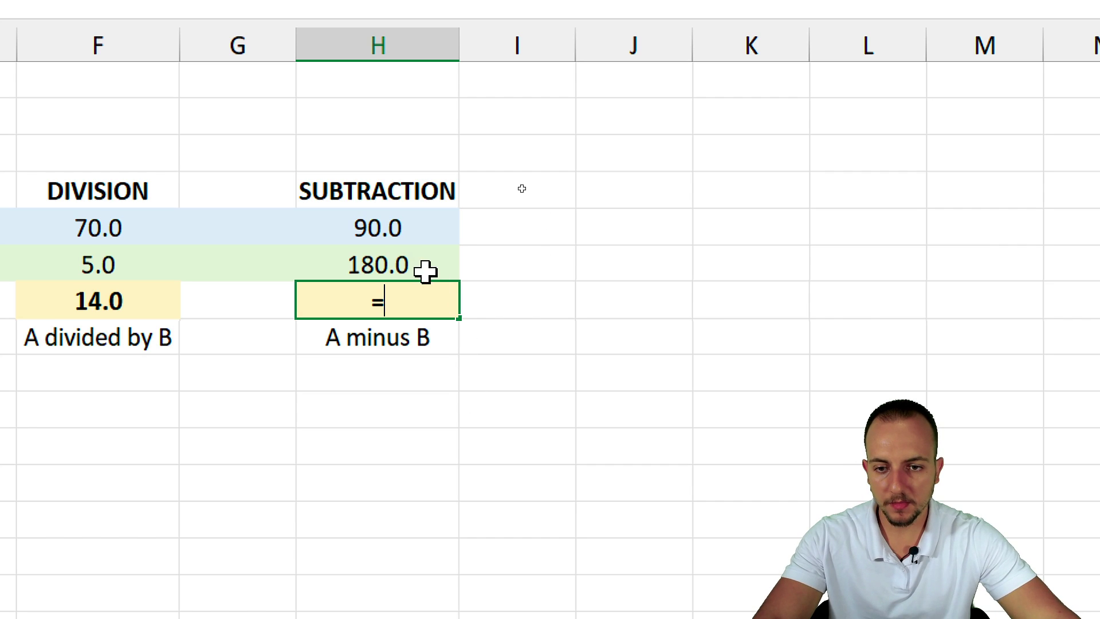
pyautogui.click(396, 232)
pyautogui.write('-')
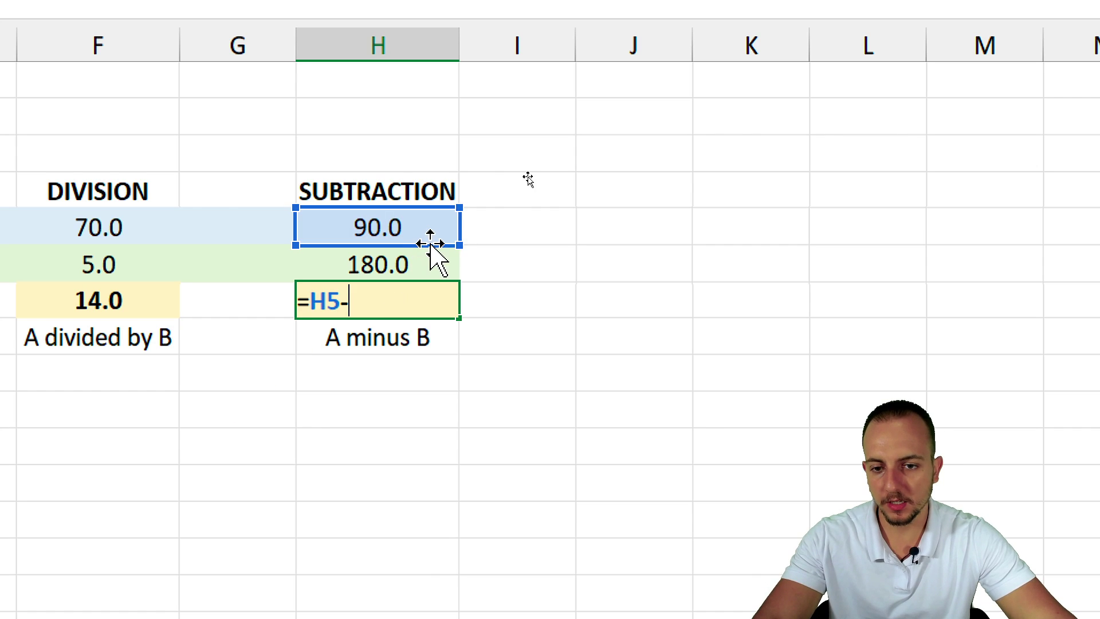
pyautogui.click(419, 260)
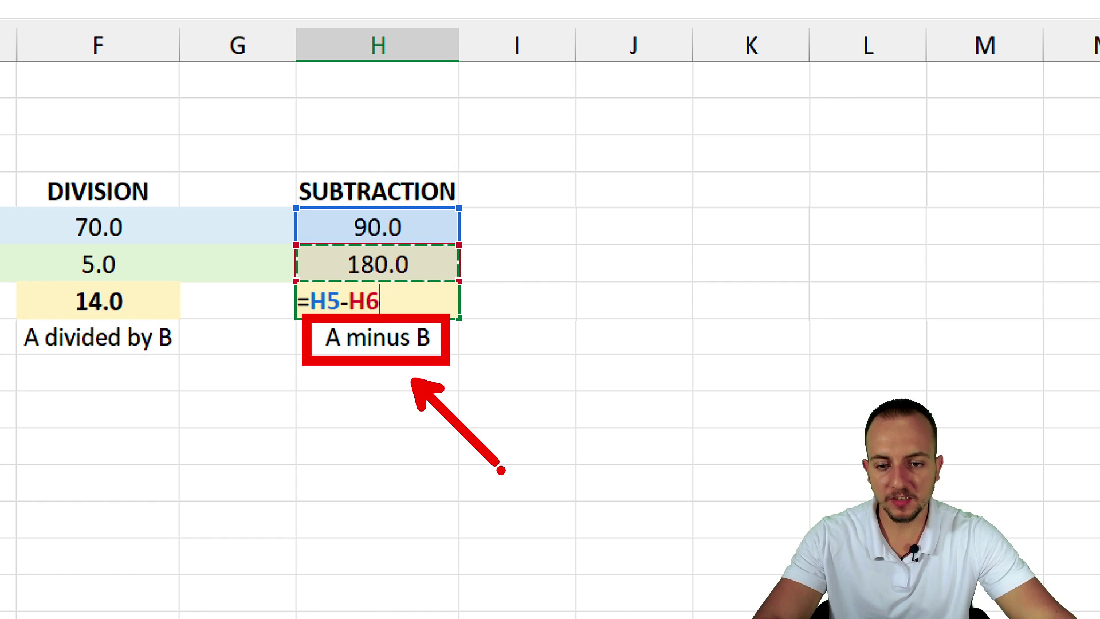
pyautogui.hotkey('ctrl', 'z')
pyautogui.hotkey('ctrl', 'z')
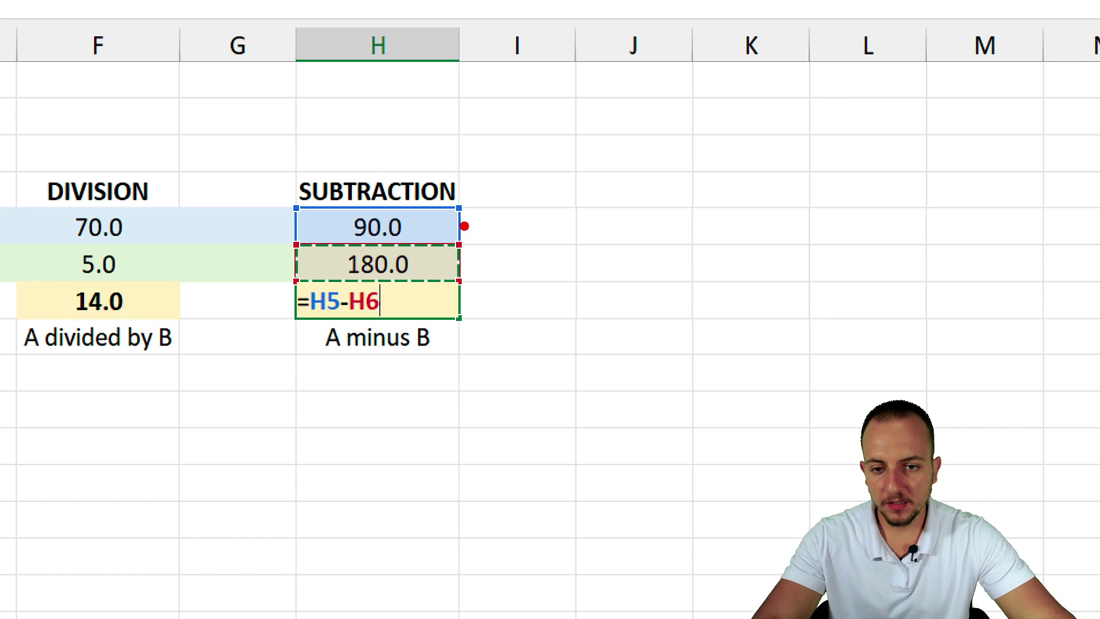
pyautogui.moveTo(480, 245)
pyautogui.mouseDown()
pyautogui.moveTo(514, 235)
pyautogui.moveTo(516, 213)
pyautogui.mouseUp()
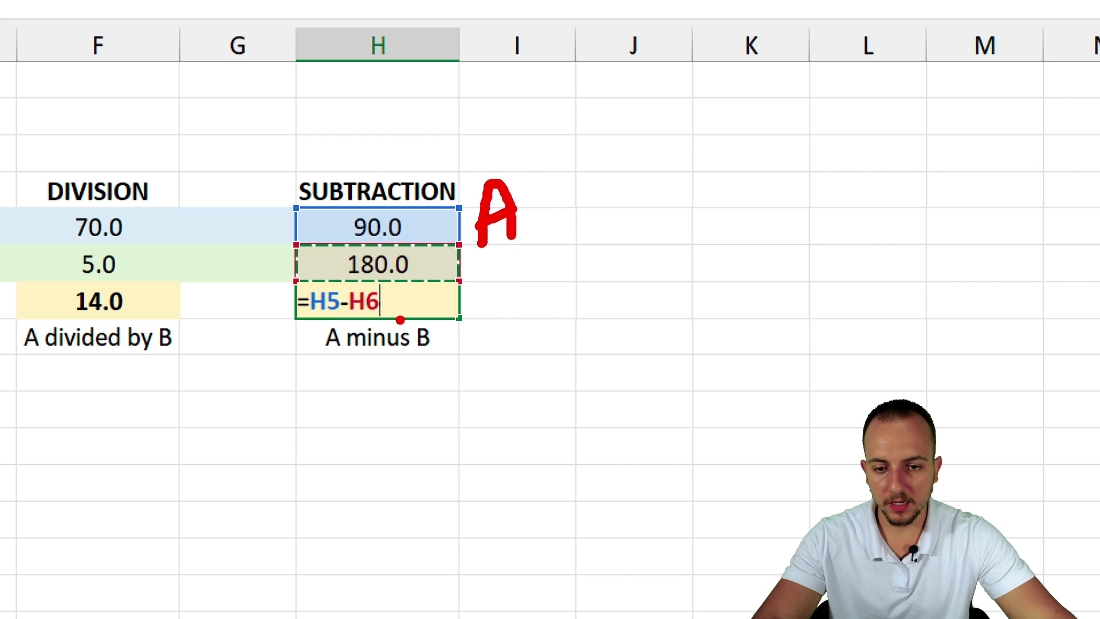
pyautogui.moveTo(471, 264)
pyautogui.mouseDown()
pyautogui.moveTo(515, 262)
pyautogui.moveTo(482, 324)
pyautogui.mouseUp()
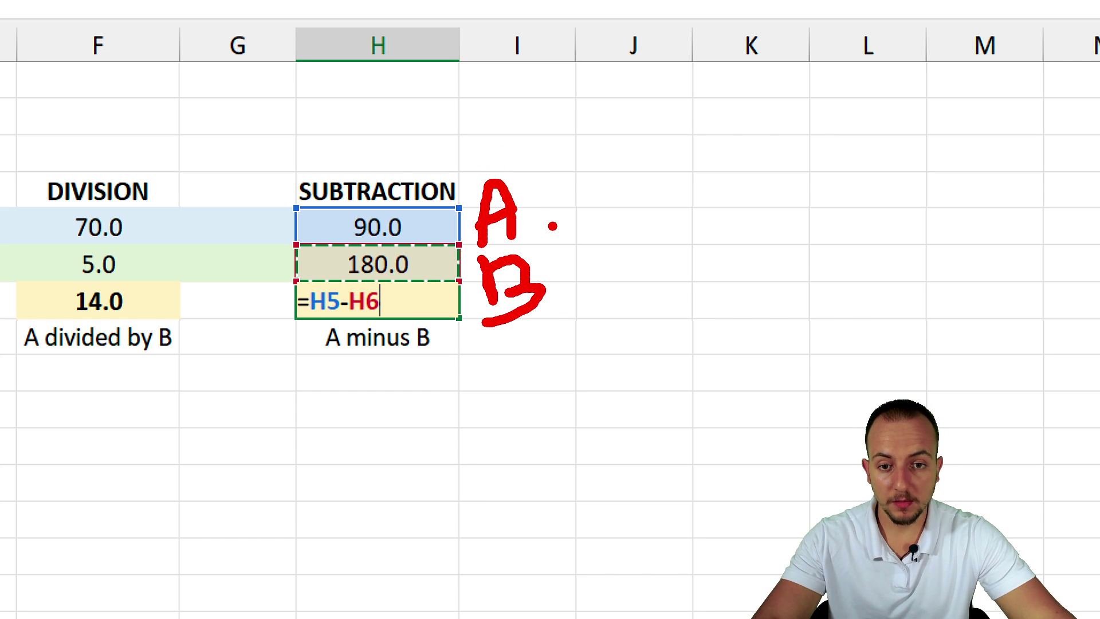
pyautogui.moveTo(553, 217)
pyautogui.mouseDown()
pyautogui.moveTo(543, 298)
pyautogui.moveTo(604, 280)
pyautogui.mouseUp()
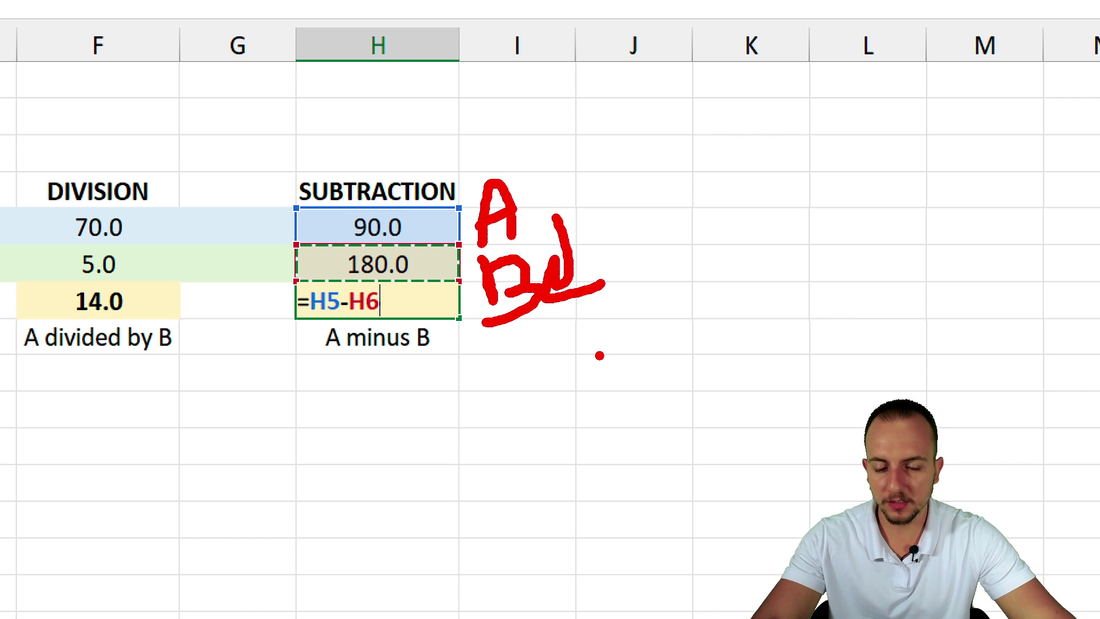
pyautogui.press('Escape')
pyautogui.press('Return')
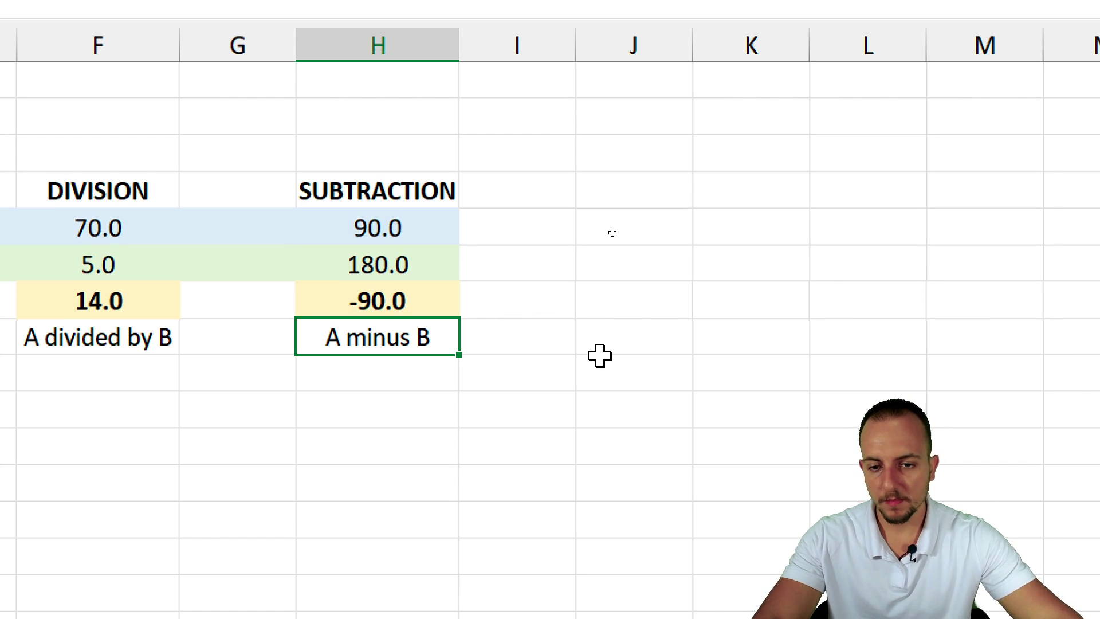
pyautogui.click(379, 298)
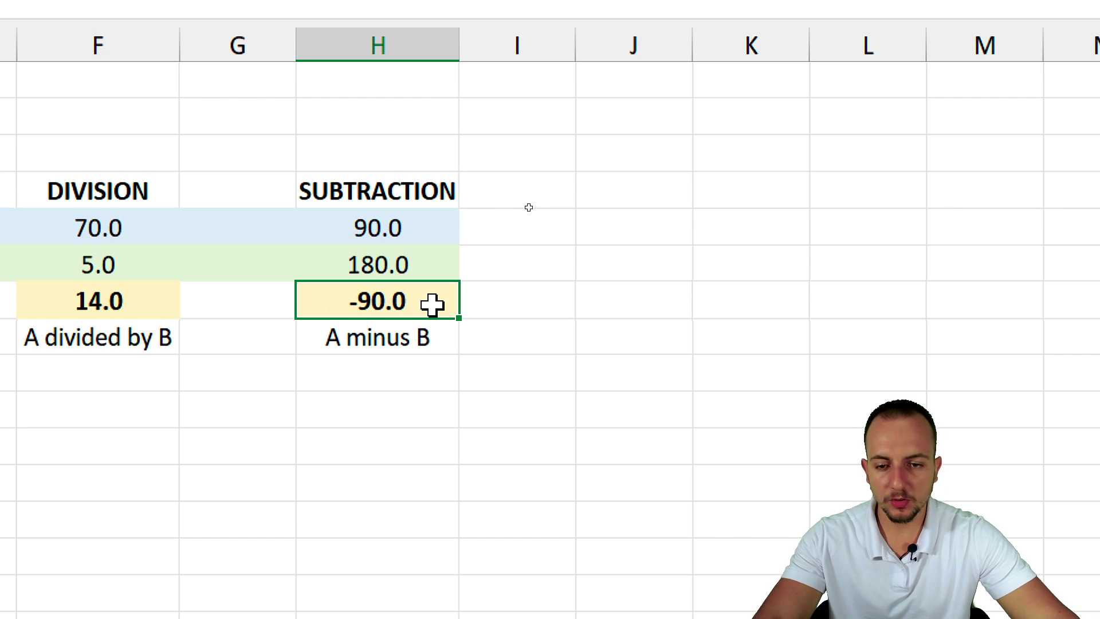
pyautogui.moveTo(322, 277); pyautogui.dragTo(514, 360)
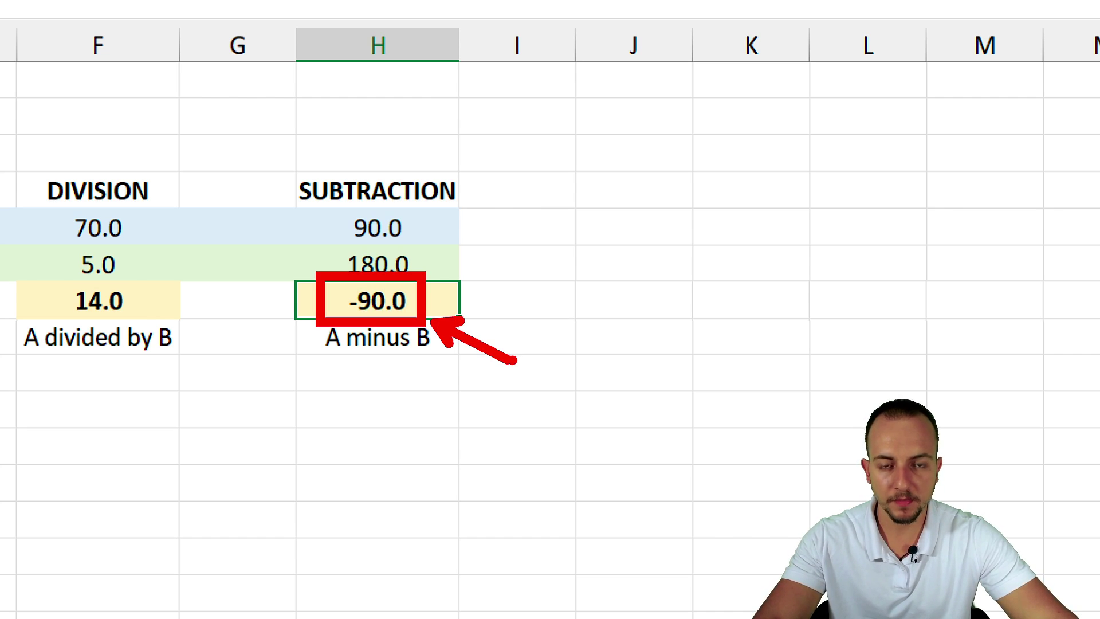
pyautogui.press('Escape')
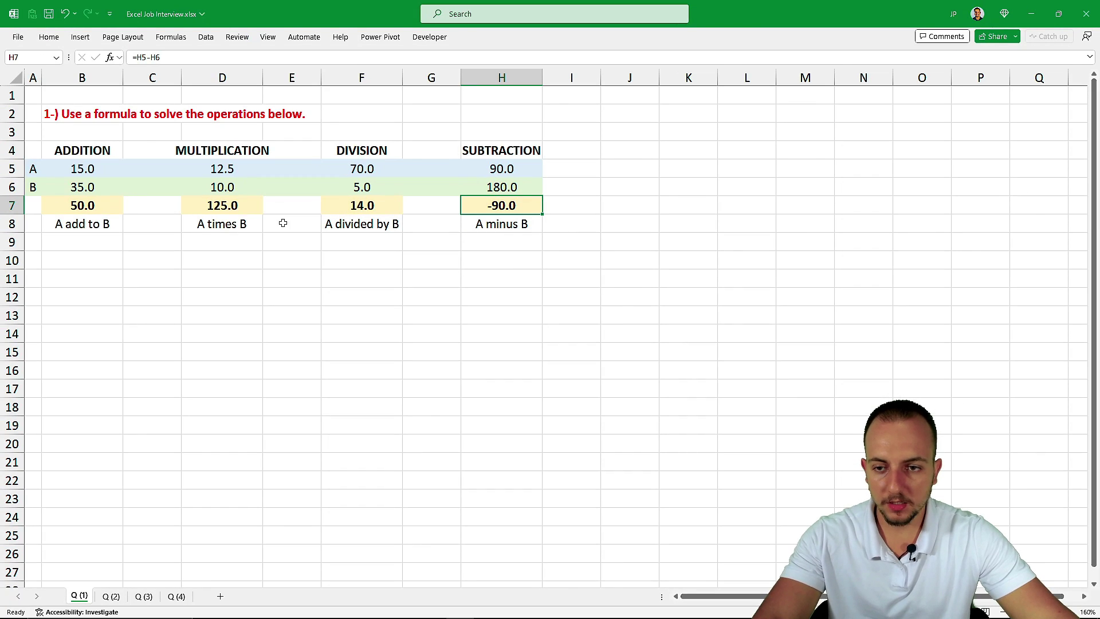
pyautogui.click(105, 149)
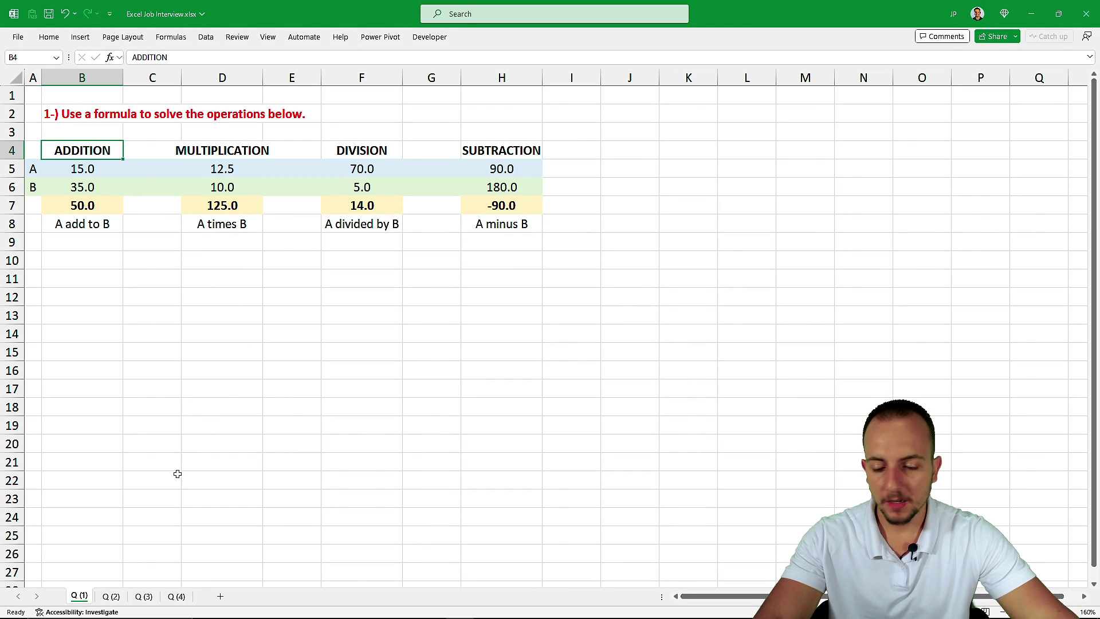
# - Open the Q (2) worksheet and look over the table of values in columns B to F
pyautogui.click(111, 596)
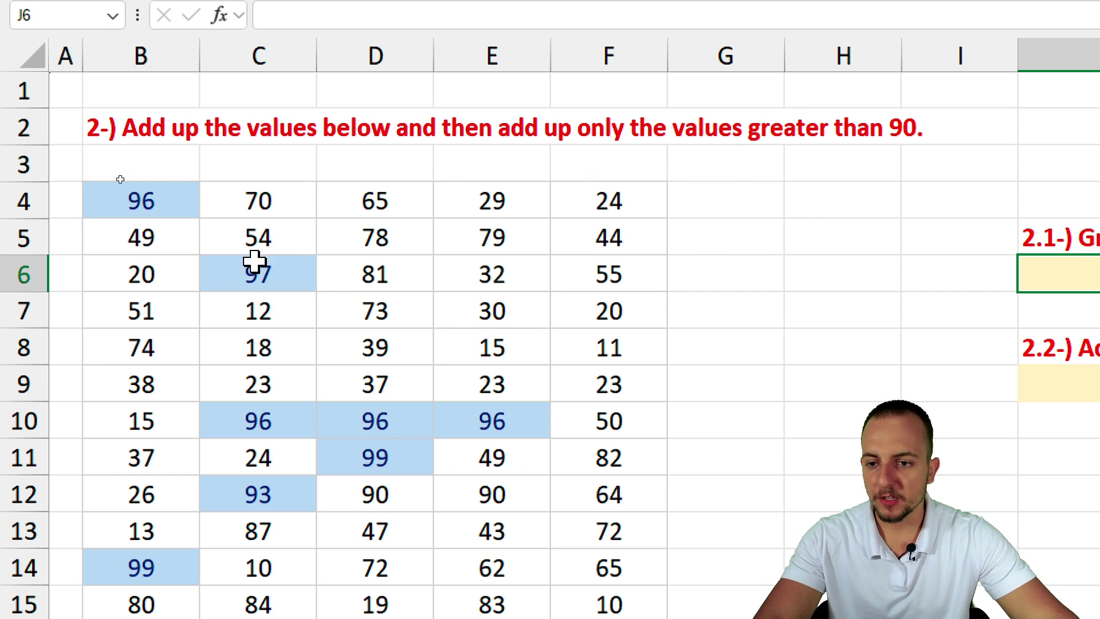
pyautogui.moveTo(164, 204); pyautogui.dragTo(523, 471)
pyautogui.click(162, 207)
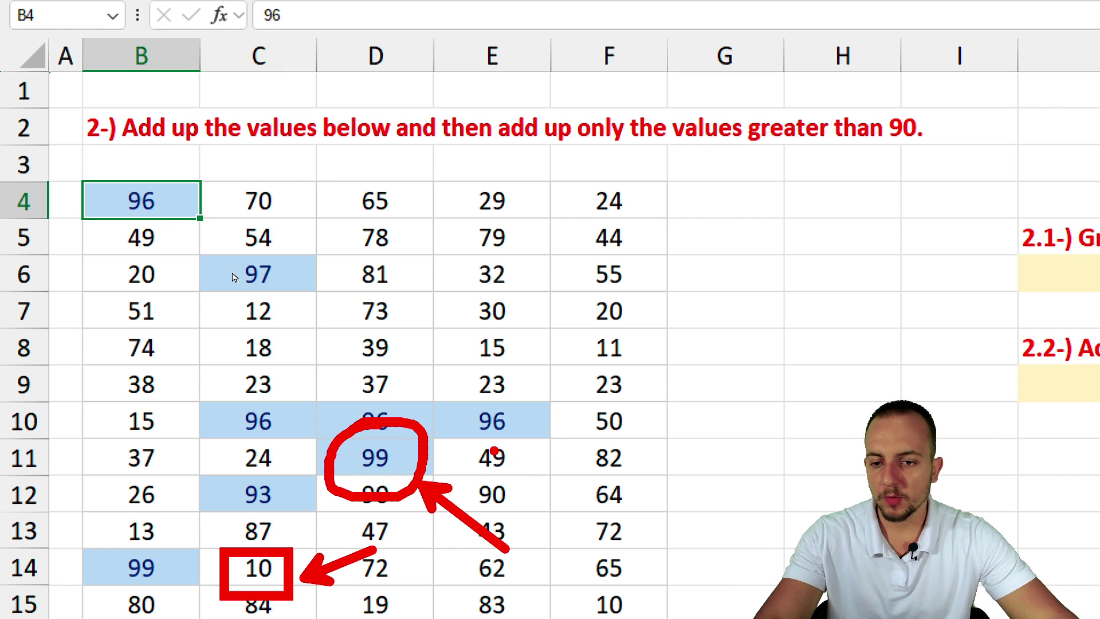
pyautogui.moveTo(158, 203)
pyautogui.mouseDown()
pyautogui.moveTo(265, 222)
pyautogui.moveTo(556, 610)
pyautogui.moveTo(581, 618)
pyautogui.mouseUp()
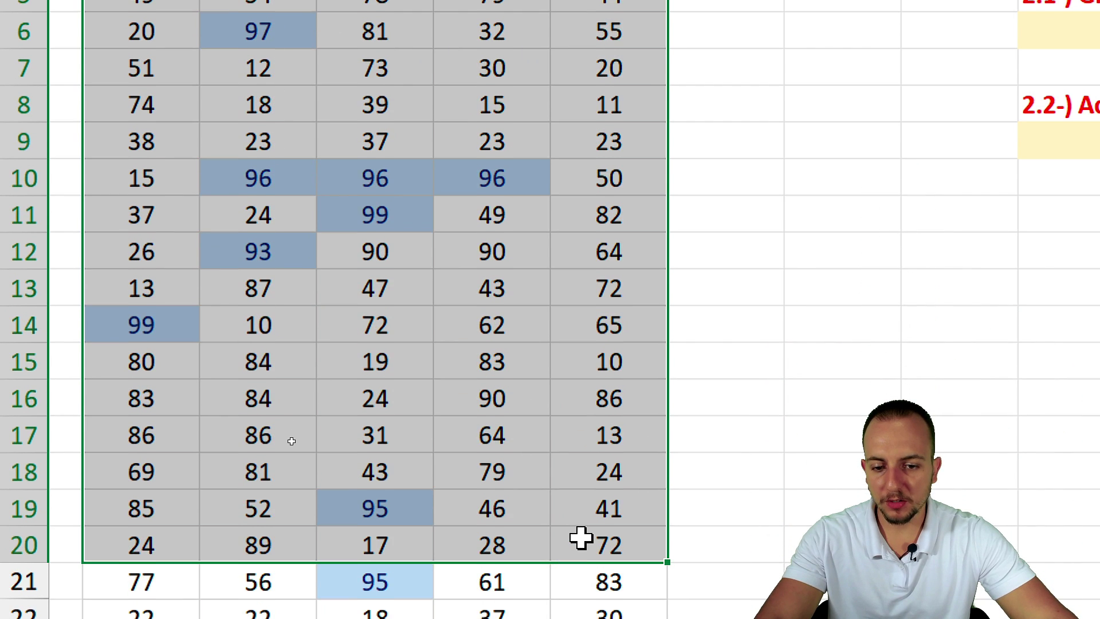
pyautogui.moveTo(581, 537); pyautogui.dragTo(569, 523)
pyautogui.click(174, 133)
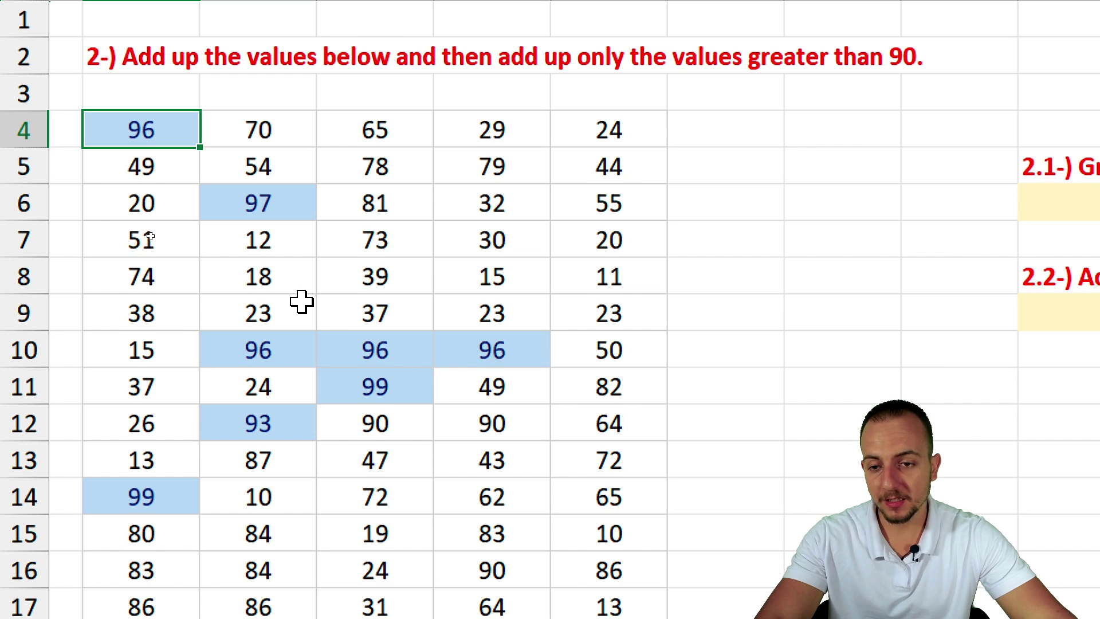
pyautogui.hotkey('ctrl', '2')
pyautogui.moveTo(99, 94)
pyautogui.mouseDown()
pyautogui.moveTo(180, 160)
pyautogui.moveTo(298, 223)
pyautogui.mouseUp()
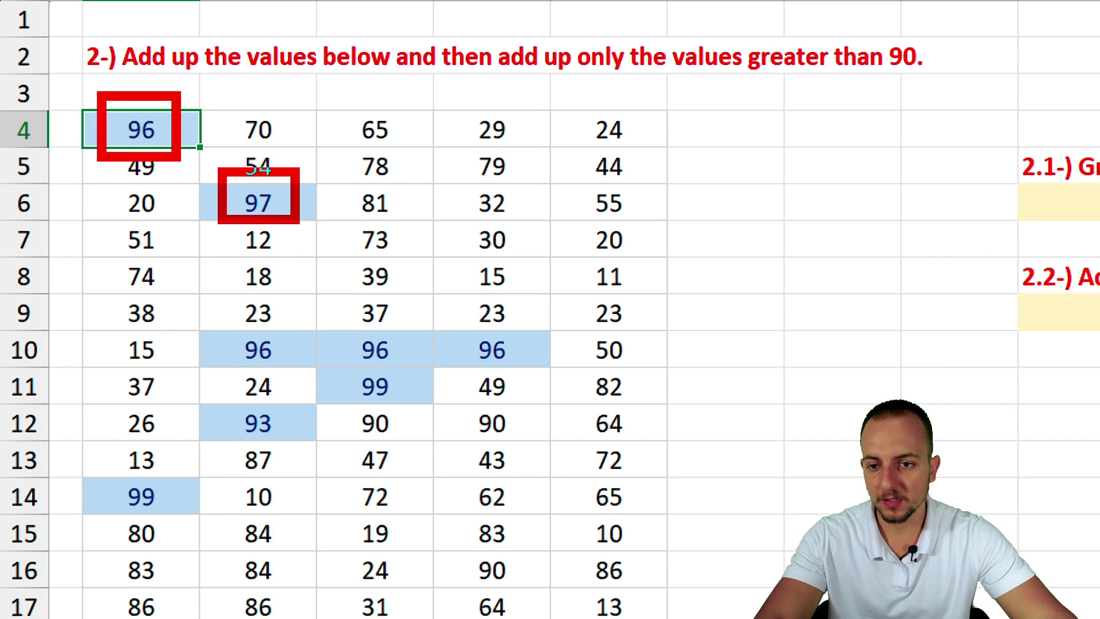
pyautogui.moveTo(223, 328); pyautogui.dragTo(519, 372)
pyautogui.moveTo(339, 376); pyautogui.dragTo(414, 406)
pyautogui.moveTo(225, 399); pyautogui.dragTo(316, 446)
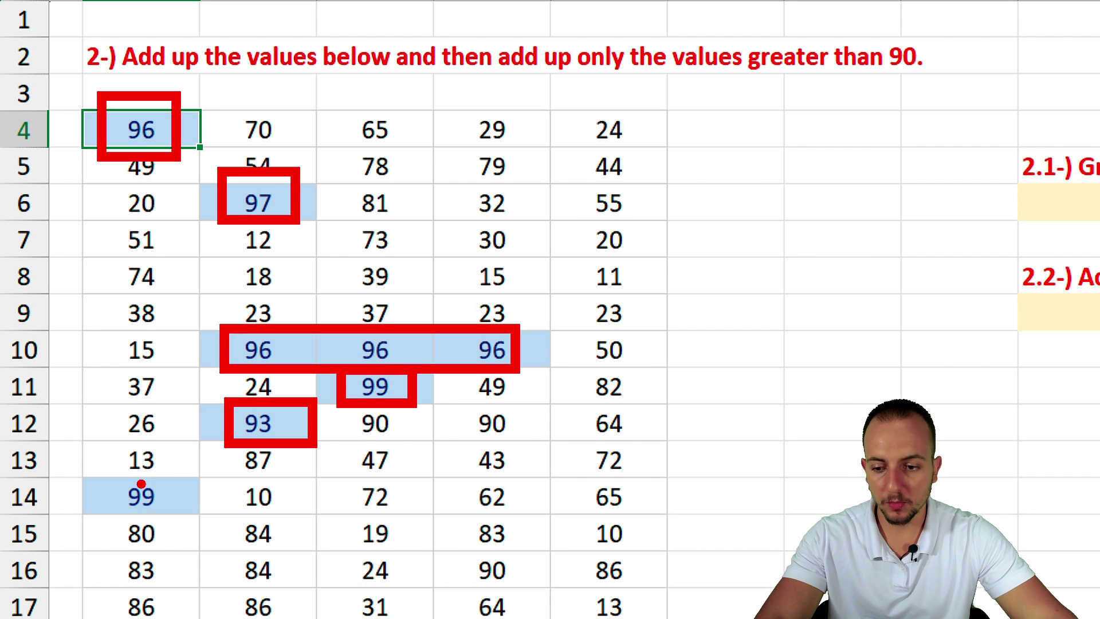
pyautogui.moveTo(108, 474); pyautogui.dragTo(164, 521)
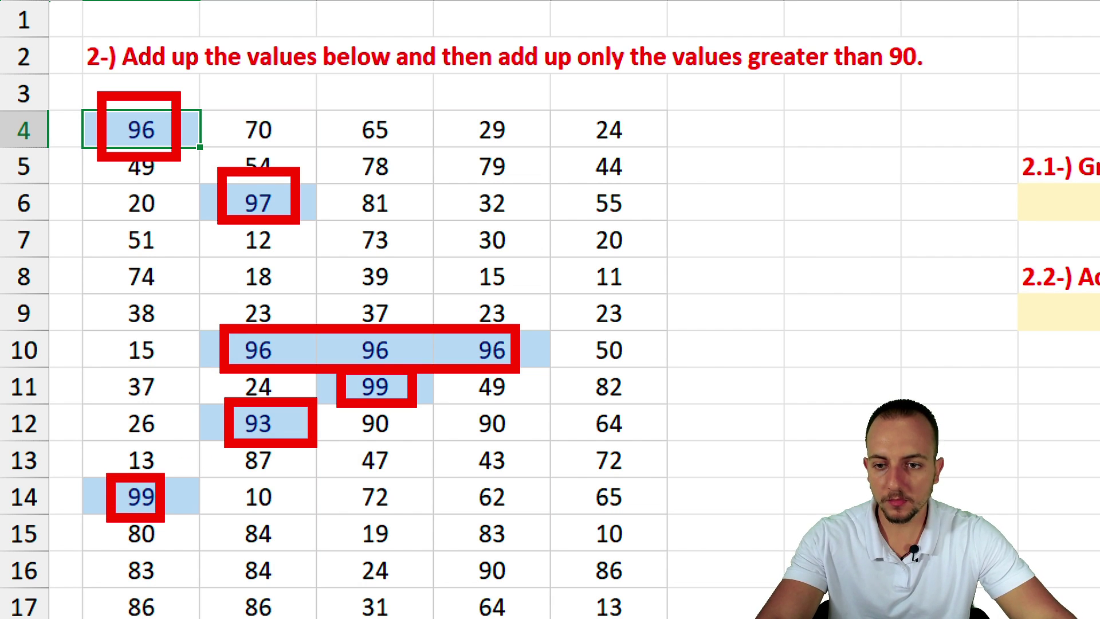
pyautogui.press('Escape')
pyautogui.click(594, 199)
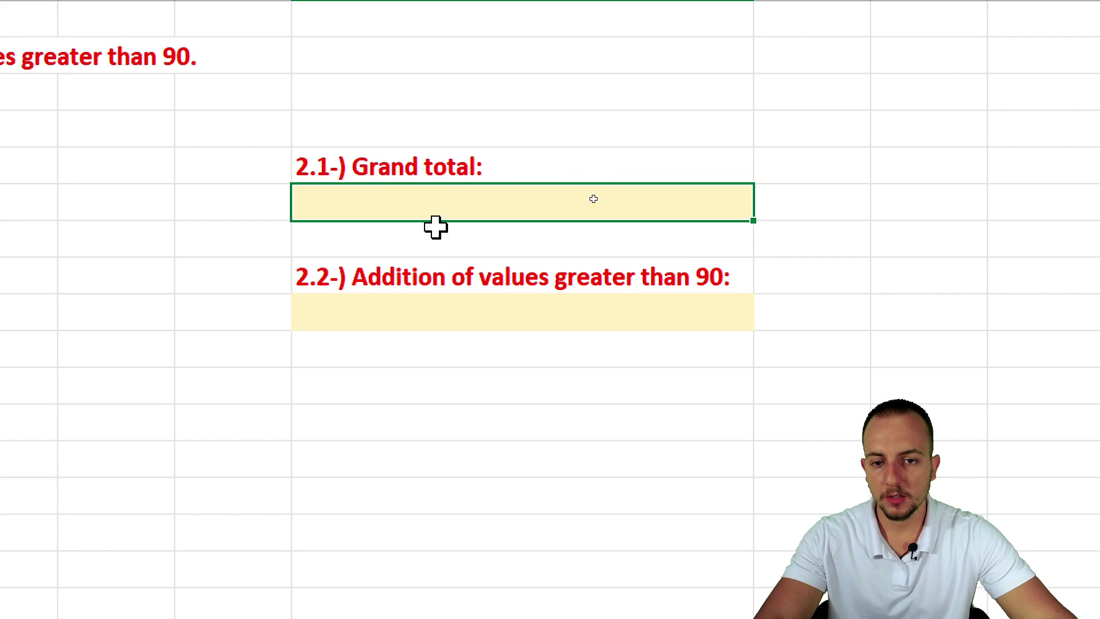
pyautogui.moveTo(602, 169); pyautogui.dragTo(581, 184)
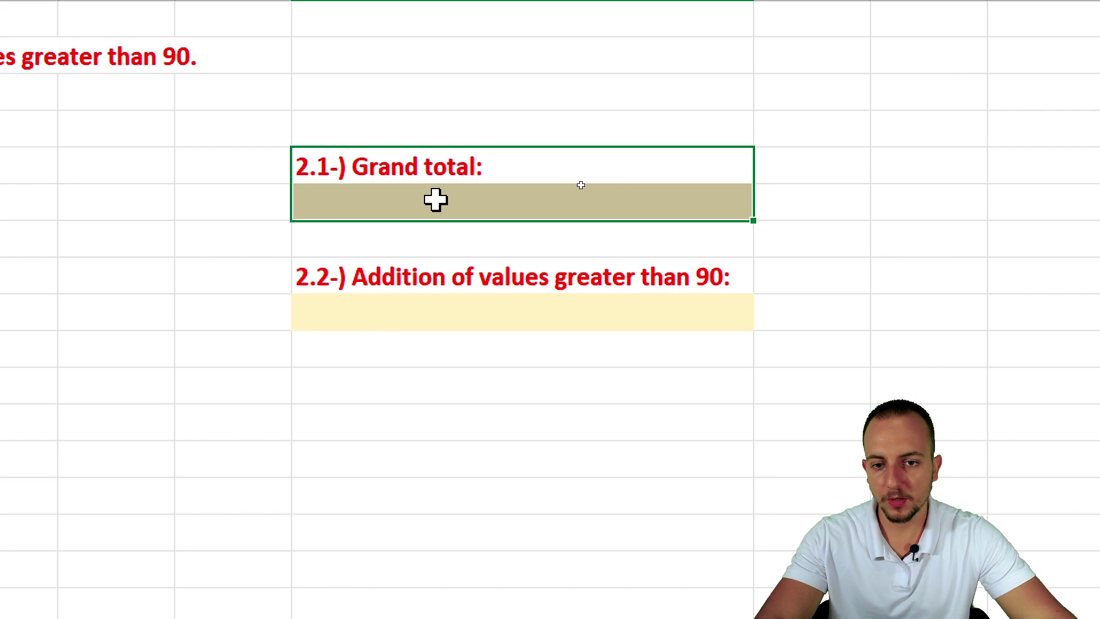
pyautogui.click(581, 185)
pyautogui.write('=')
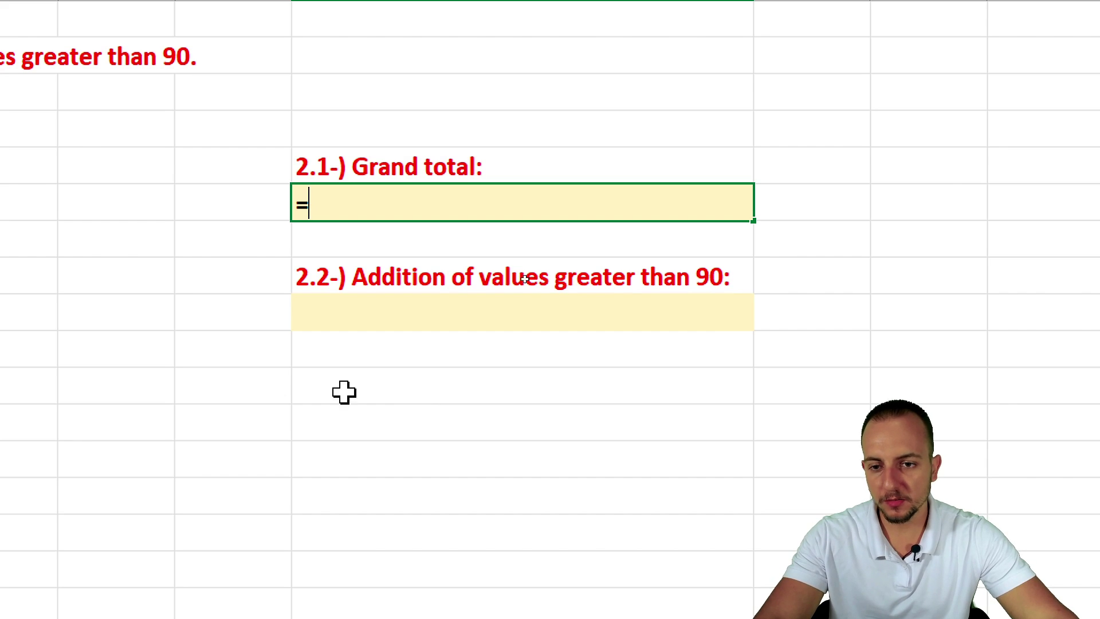
pyautogui.click(152, 133)
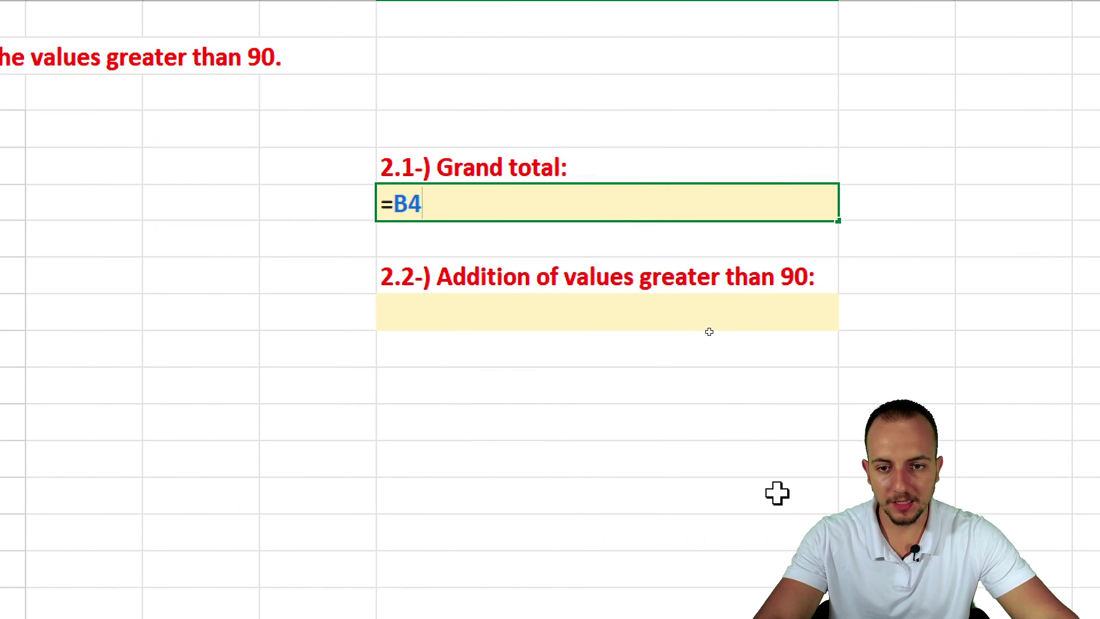
pyautogui.write('+')
pyautogui.click(150, 136)
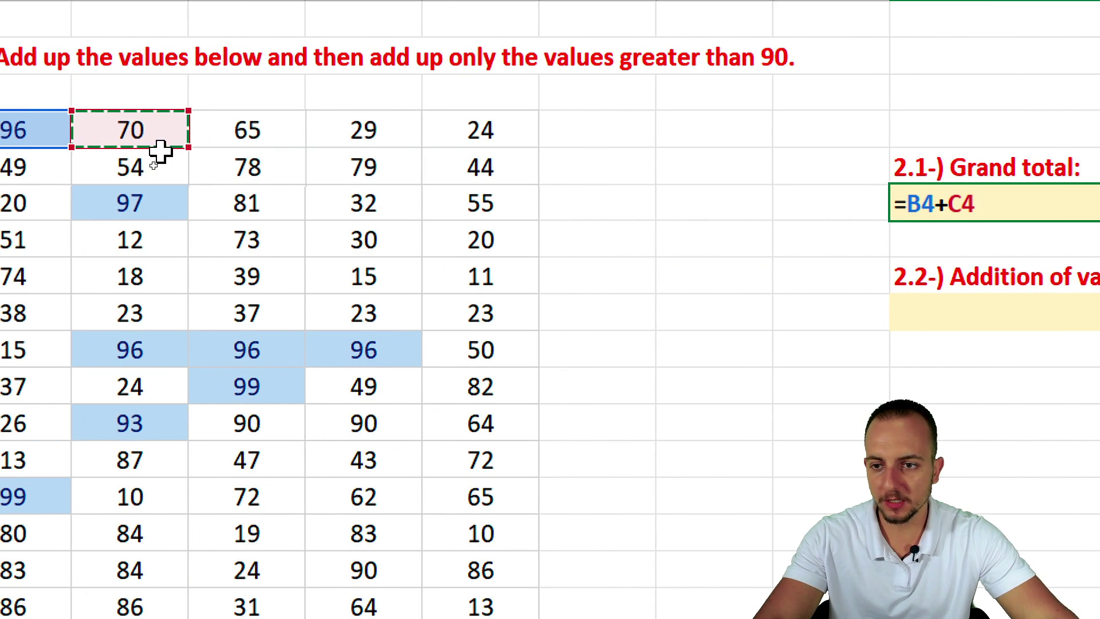
pyautogui.write('+')
pyautogui.click(261, 127)
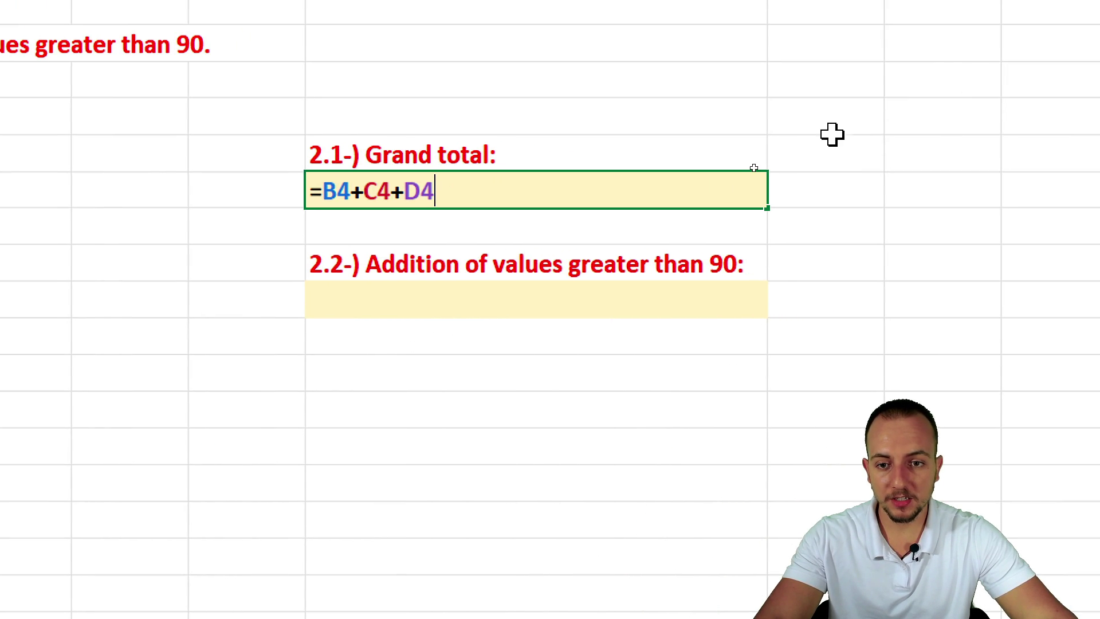
pyautogui.press('Escape')
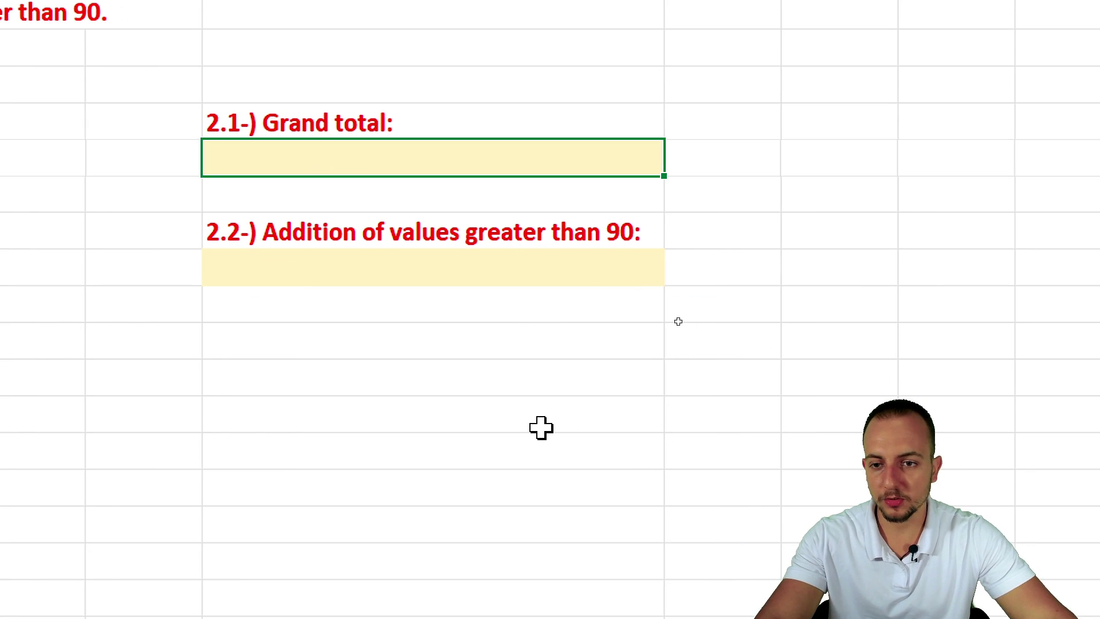
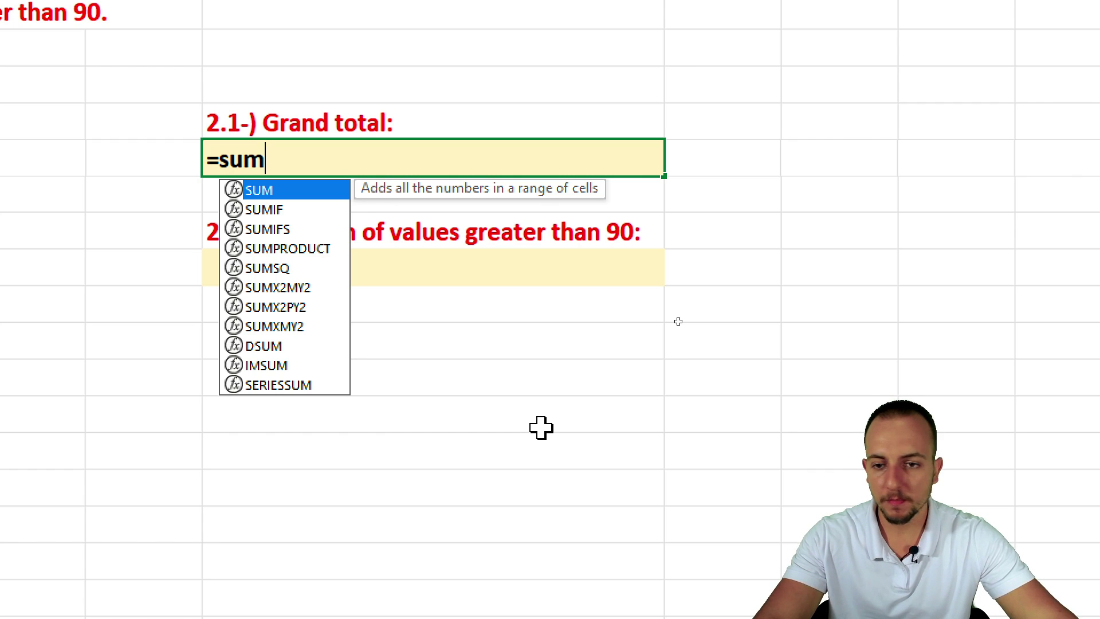
# - Enter the formula =SUM(B4:F300) in cell J6 under the Grand total heading
pyautogui.doubleClick(267, 193)
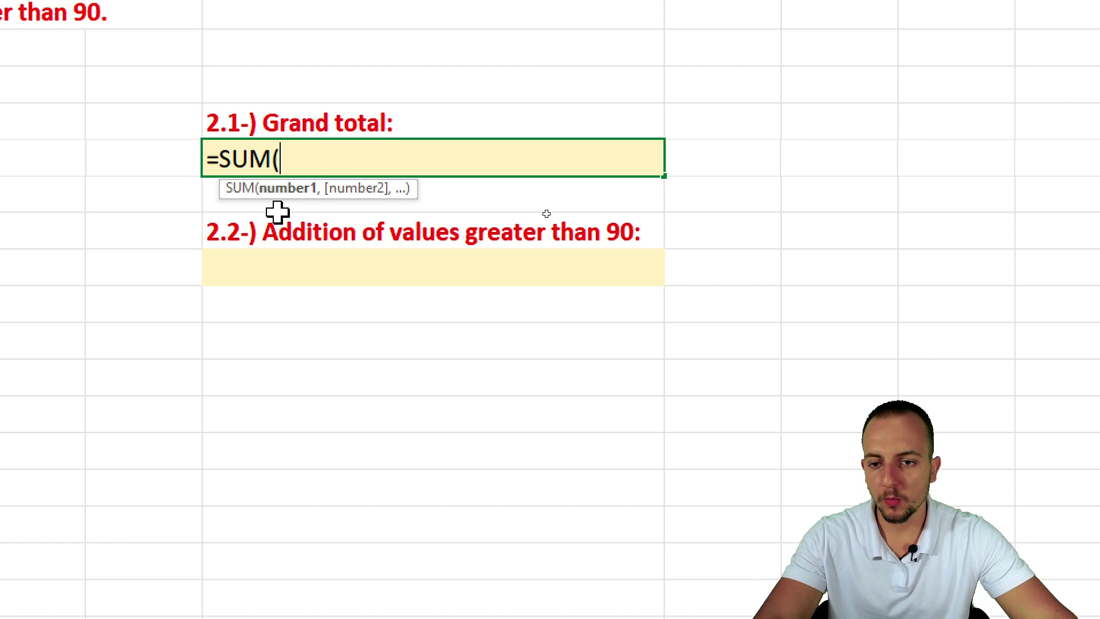
pyautogui.moveTo(133, 80); pyautogui.dragTo(584, 519)
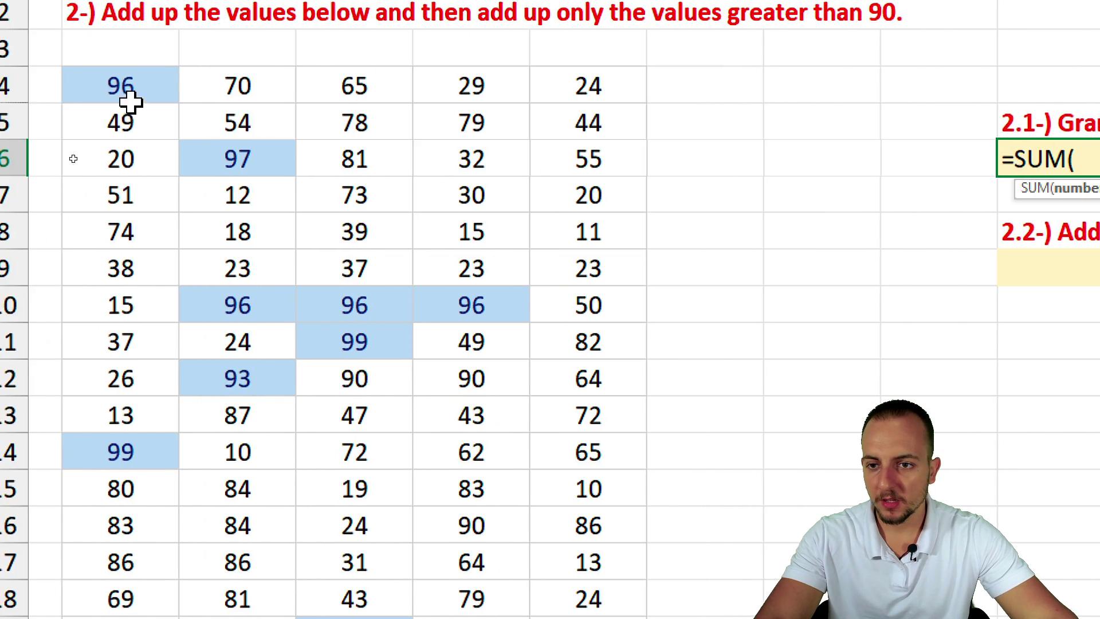
pyautogui.moveTo(301, 361); pyautogui.dragTo(291, 618)
pyautogui.moveTo(299, 559); pyautogui.dragTo(300, 559)
pyautogui.moveTo(1094, 543); pyautogui.dragTo(858, 112)
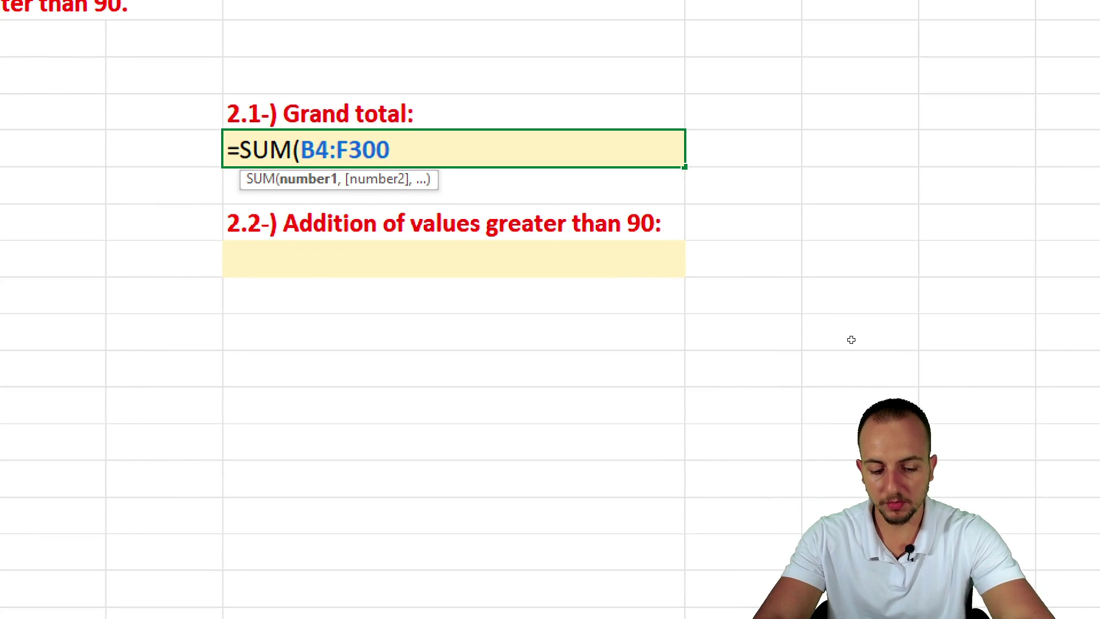
pyautogui.write(')')
pyautogui.press('Return')
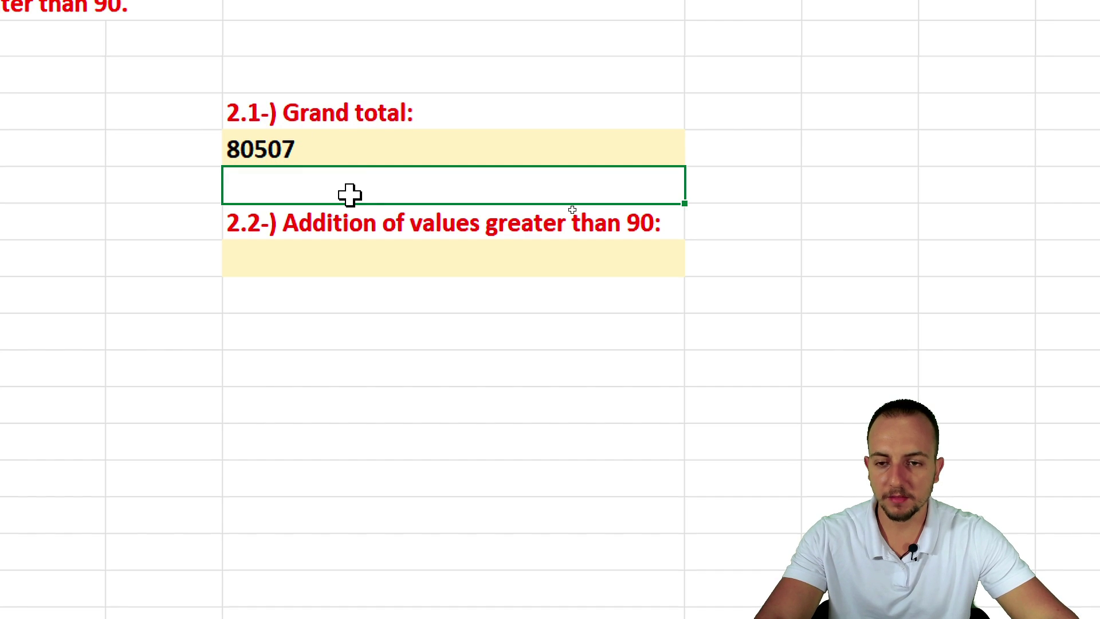
# - Begin a SUMIF formula in cell J9 under the heading "Addition of values greater than 90"
pyautogui.click(301, 232)
pyautogui.click(330, 263)
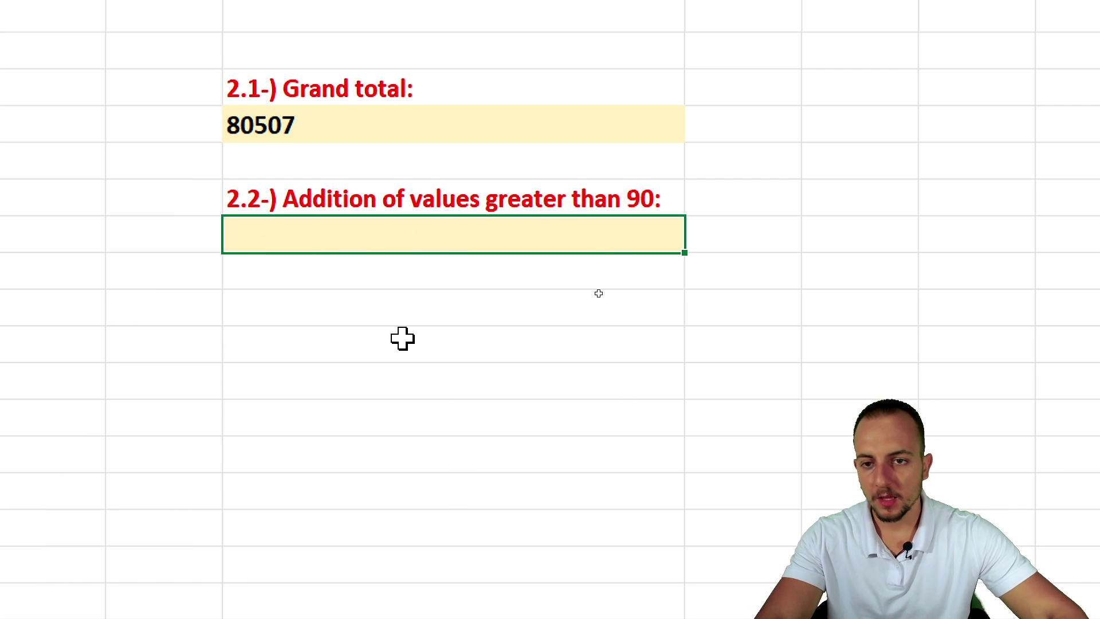
pyautogui.write('=smu')
pyautogui.press('BackSpace')
pyautogui.press('BackSpace')
pyautogui.write('um')
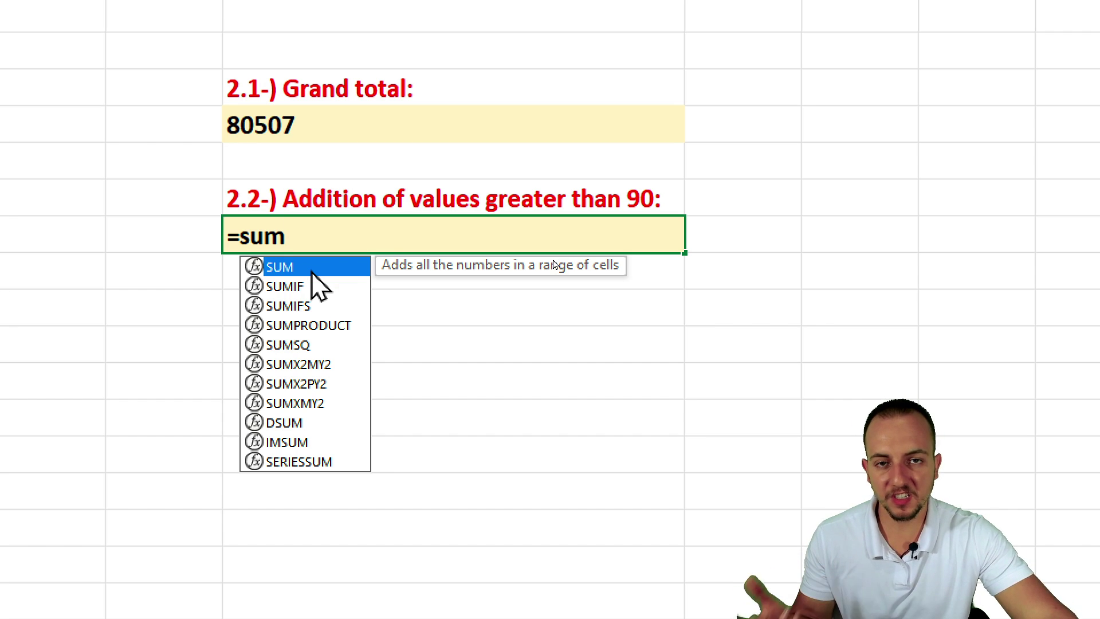
pyautogui.press('Down')
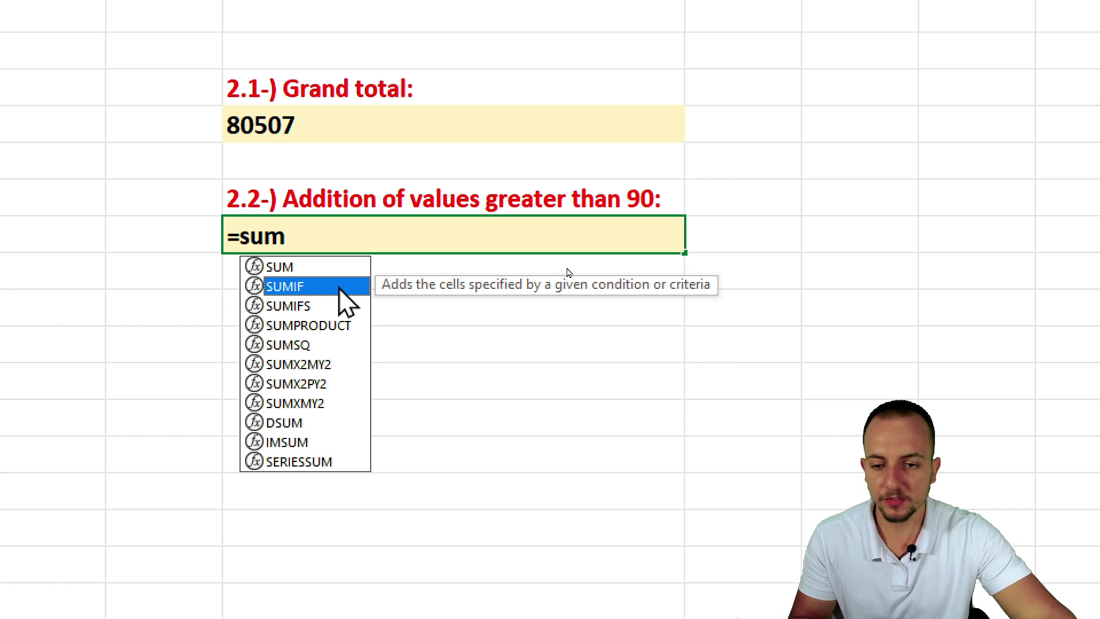
pyautogui.press('Tab')
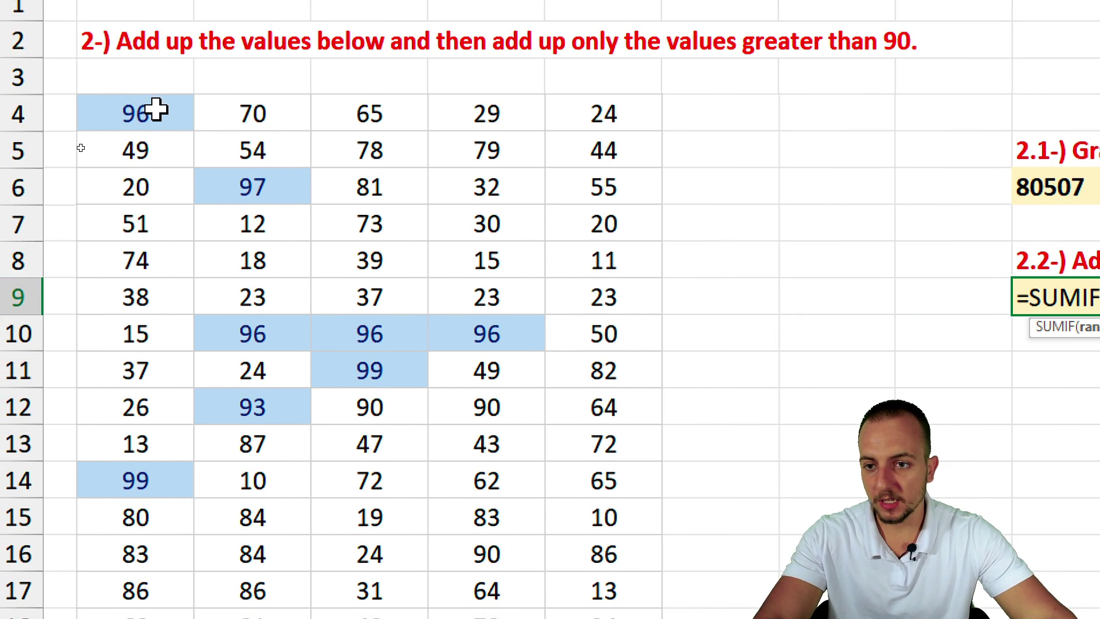
# - Set B4:F300 as the range argument of the SUMIF formula and continue to the criteria argument
pyautogui.moveTo(156, 109); pyautogui.dragTo(334, 549)
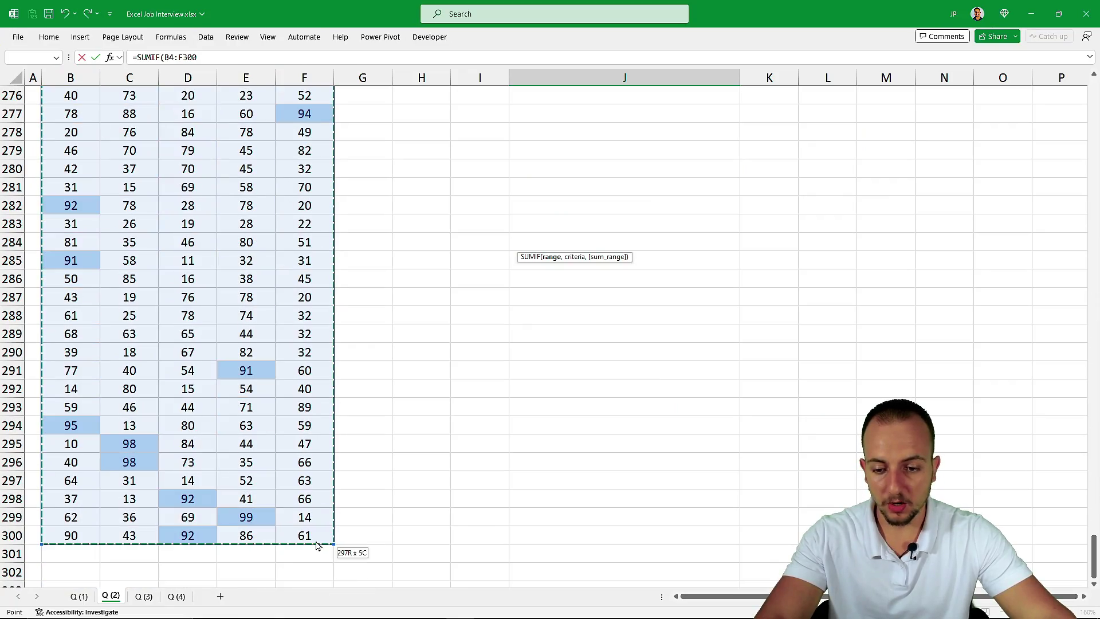
pyautogui.scroll(7, 648, 361)
pyautogui.scroll(20, 649, 361)
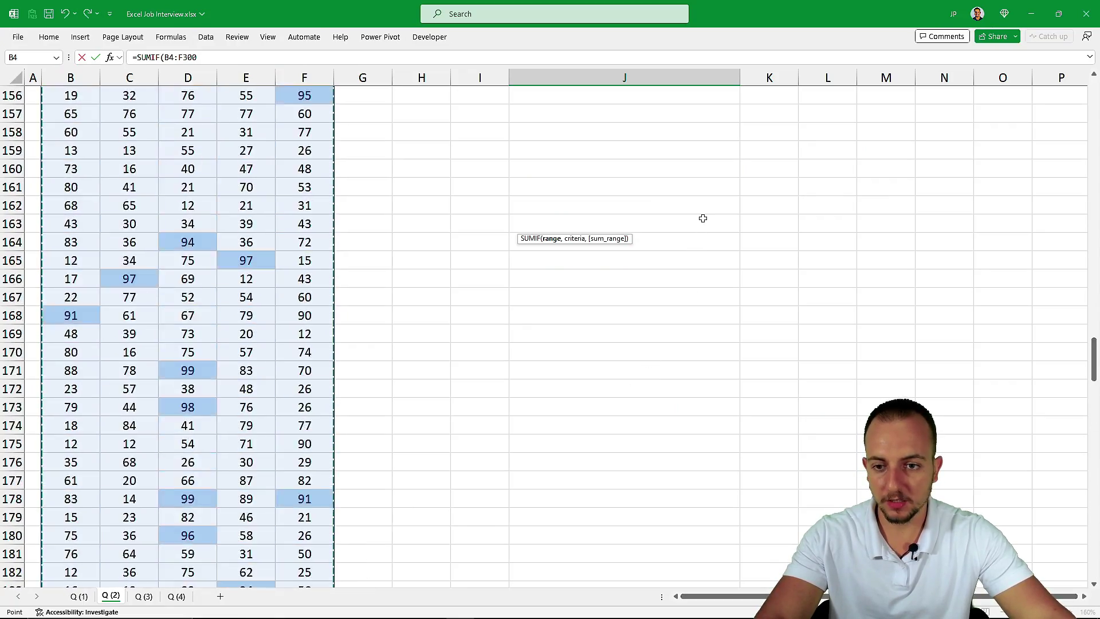
pyautogui.scroll(20, 711, 157)
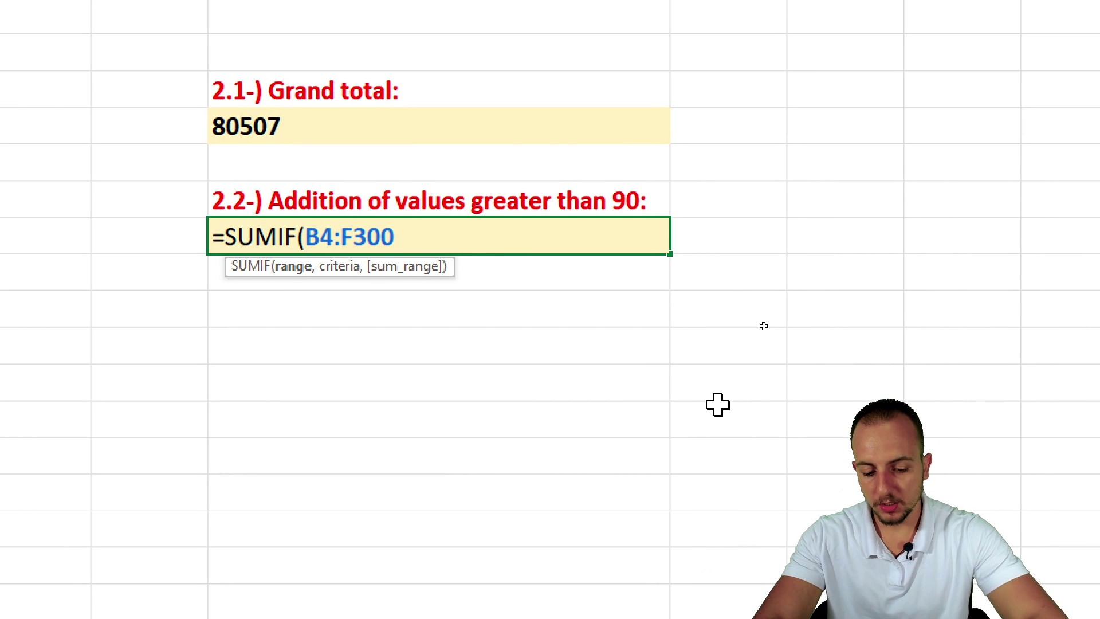
pyautogui.write(',')
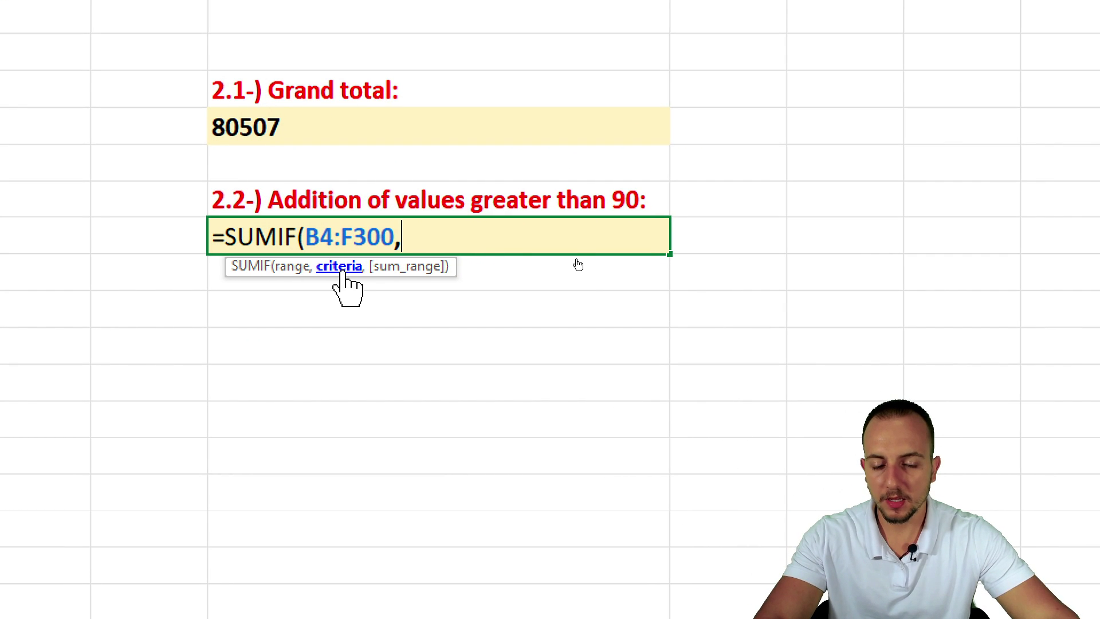
pyautogui.moveTo(255, 182)
pyautogui.mouseDown()
pyautogui.moveTo(393, 222)
pyautogui.moveTo(660, 221)
pyautogui.mouseUp()
pyautogui.moveTo(675, 200); pyautogui.dragTo(851, 157)
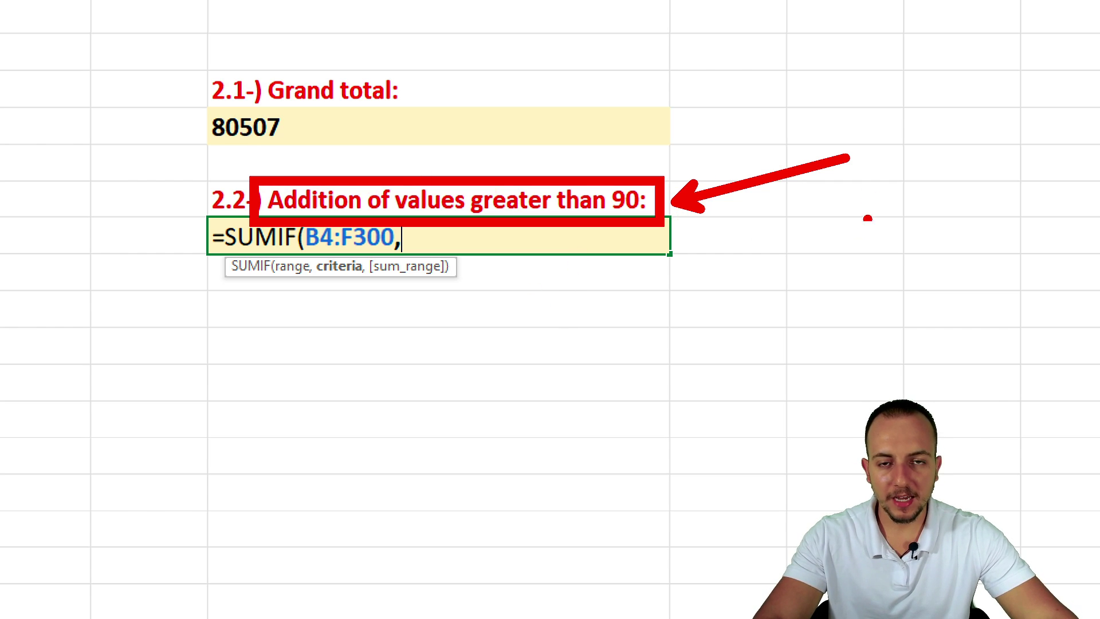
pyautogui.press('Escape')
# - Enter >90 as the criteria of the SUMIF formula
pyautogui.scroll(-1, 596, 545)
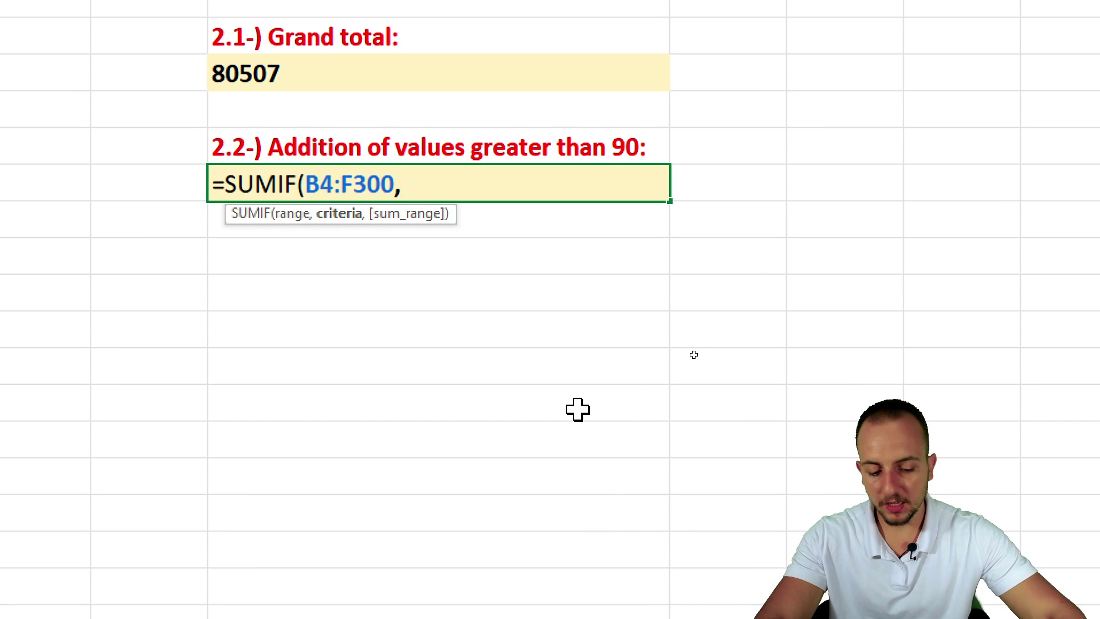
pyautogui.write('>')
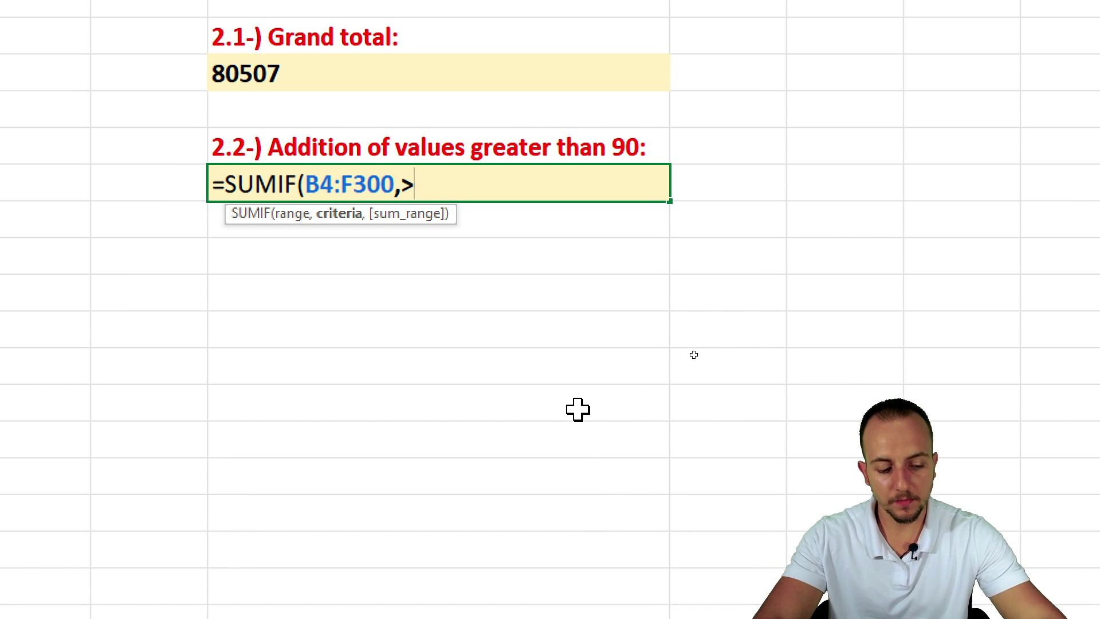
pyautogui.write('90')
pyautogui.moveTo(391, 159)
pyautogui.mouseDown()
pyautogui.moveTo(424, 196)
pyautogui.moveTo(457, 189)
pyautogui.moveTo(395, 160)
pyautogui.mouseUp()
pyautogui.moveTo(282, 256)
pyautogui.mouseDown()
pyautogui.moveTo(293, 370)
pyautogui.moveTo(363, 289)
pyautogui.moveTo(304, 353)
pyautogui.mouseUp()
pyautogui.click(314, 385)
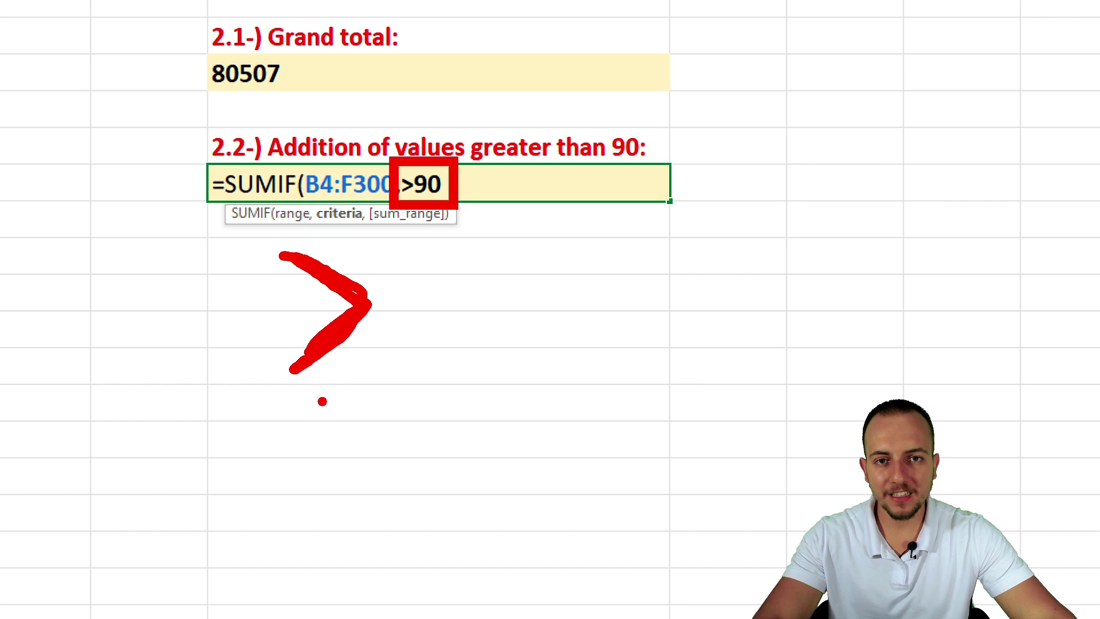
pyautogui.moveTo(313, 414)
pyautogui.mouseDown()
pyautogui.moveTo(355, 496)
pyautogui.moveTo(269, 435)
pyautogui.moveTo(292, 464)
pyautogui.mouseUp()
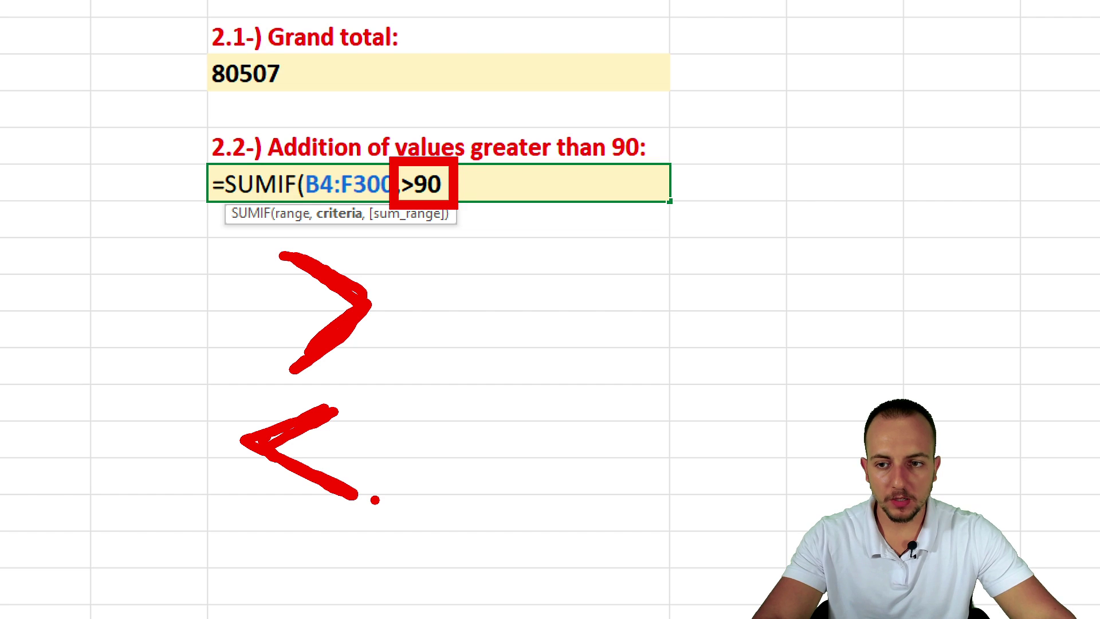
pyautogui.moveTo(275, 581); pyautogui.dragTo(375, 581)
pyautogui.moveTo(275, 552); pyautogui.dragTo(355, 552)
pyautogui.moveTo(149, 479); pyautogui.dragTo(250, 558)
pyautogui.moveTo(120, 330); pyautogui.dragTo(221, 410)
pyautogui.moveTo(198, 209); pyautogui.dragTo(285, 304)
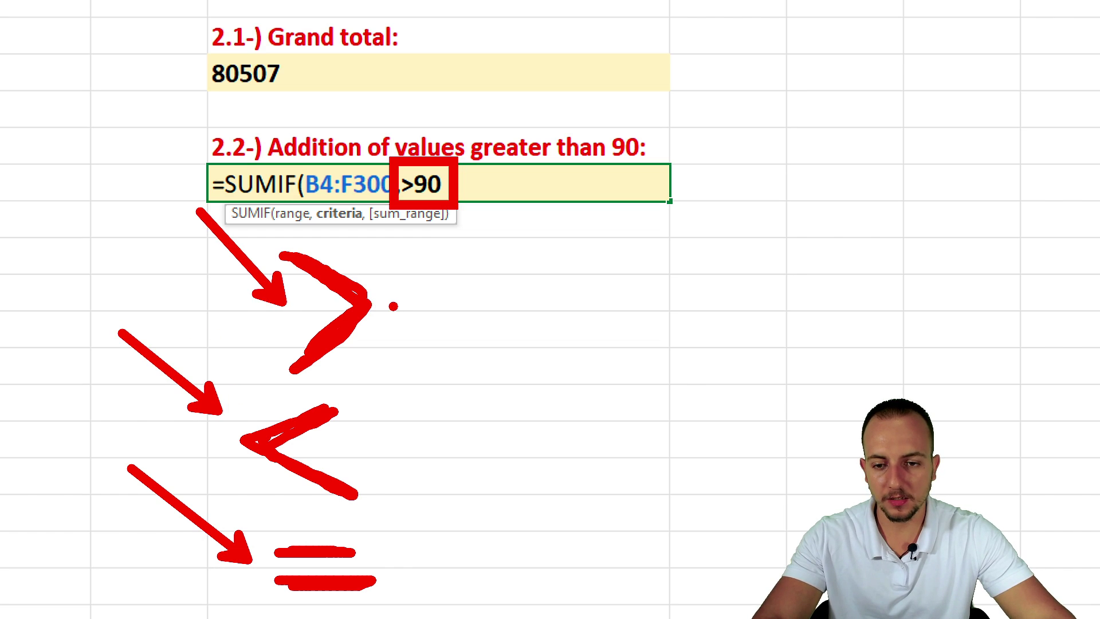
pyautogui.press('Escape')
# - Enclose the >90 criterion in double quotes and continue to the sum_range argument
pyautogui.moveTo(404, 184); pyautogui.dragTo(456, 185)
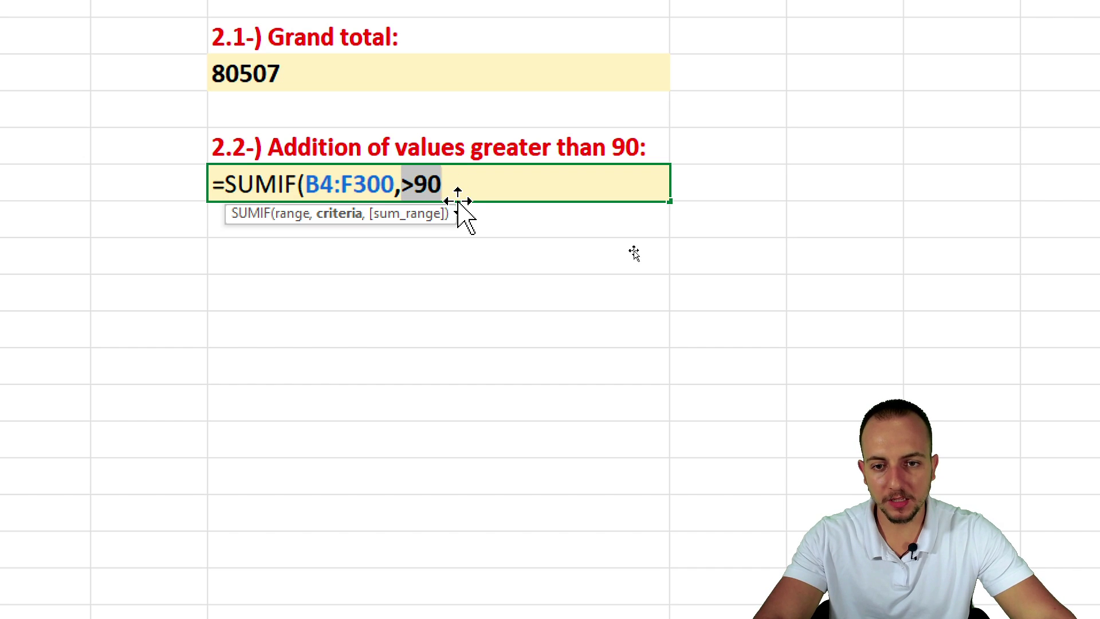
pyautogui.click(402, 183)
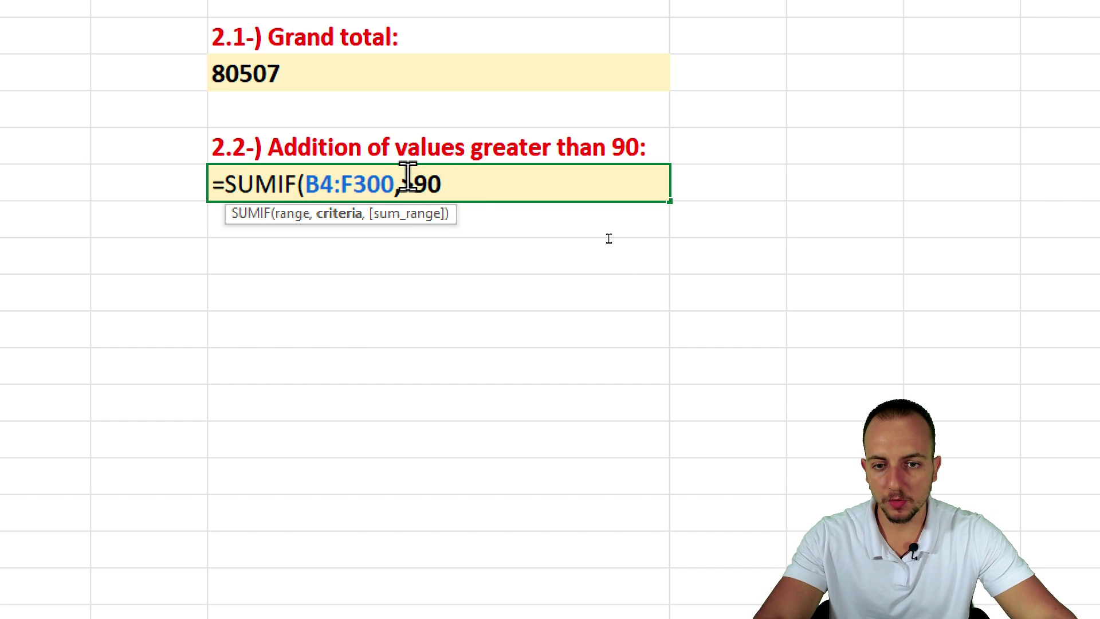
pyautogui.write('"')
pyautogui.click(491, 187)
pyautogui.write('"')
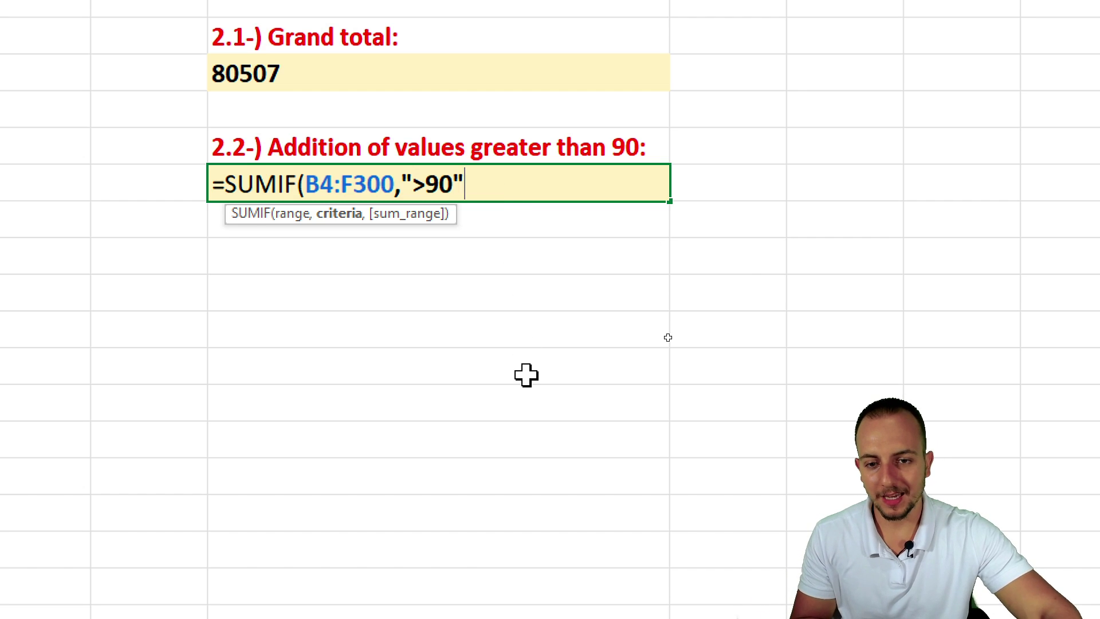
pyautogui.write(',')
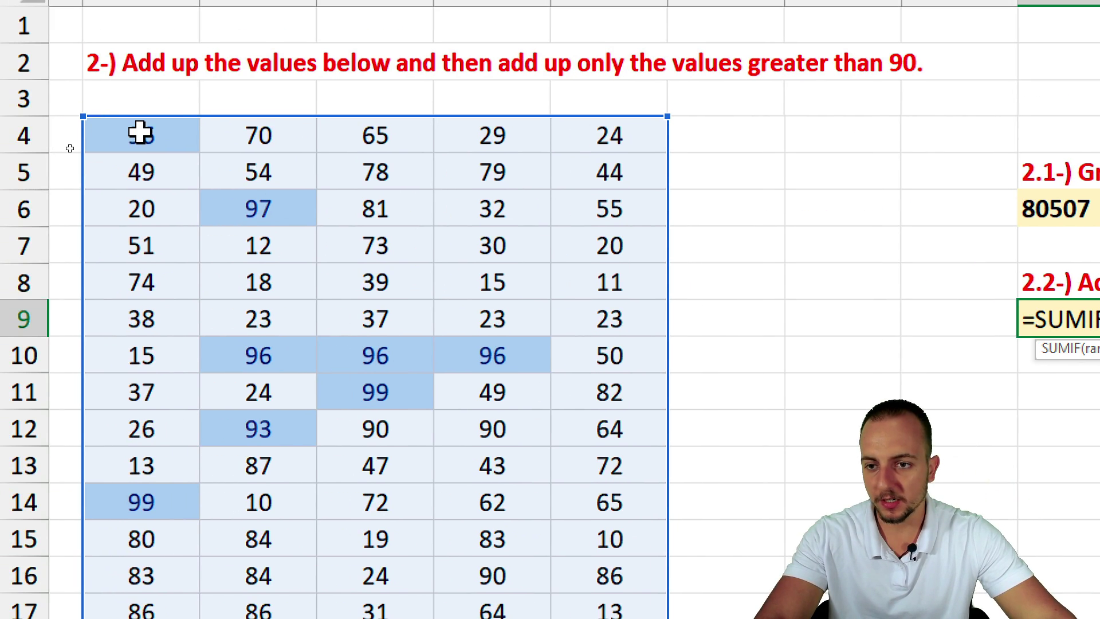
# - Set B4:F300 as the sum range and complete the formula =SUMIF(B4:F300,">90",B4:F300)
pyautogui.moveTo(143, 135); pyautogui.dragTo(331, 576)
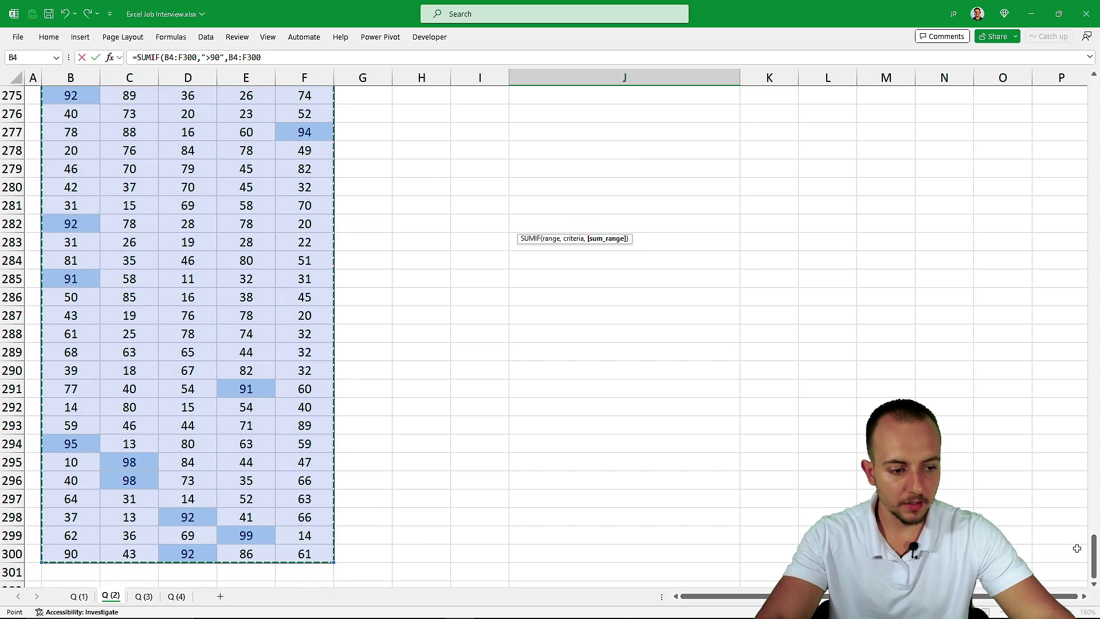
pyautogui.moveTo(1093, 549); pyautogui.dragTo(1093, 99)
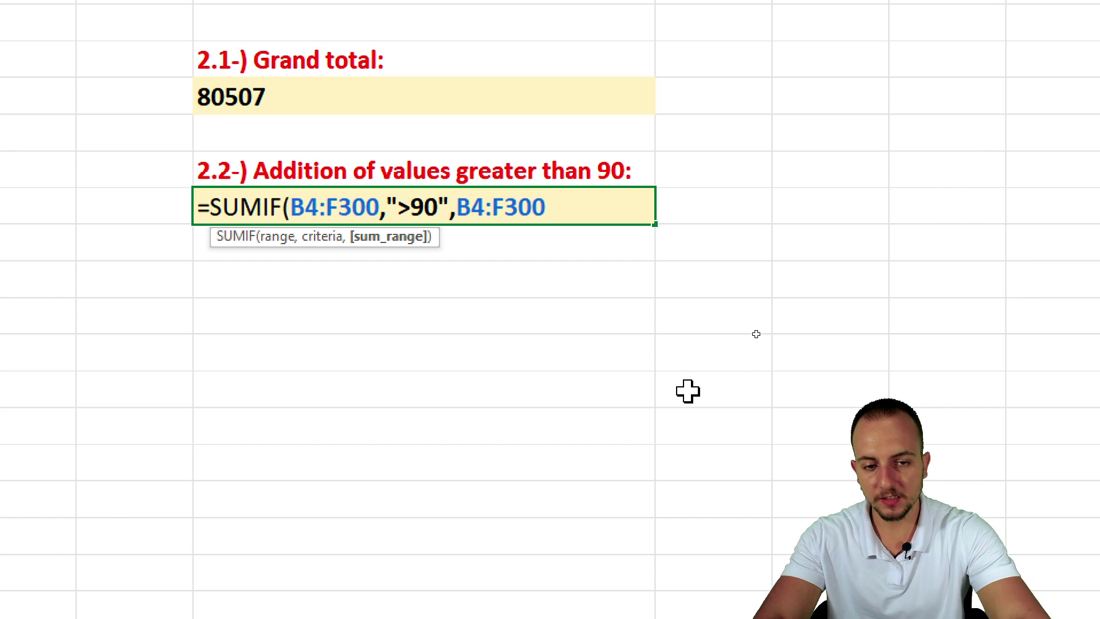
pyautogui.write(')')
pyautogui.press('Return')
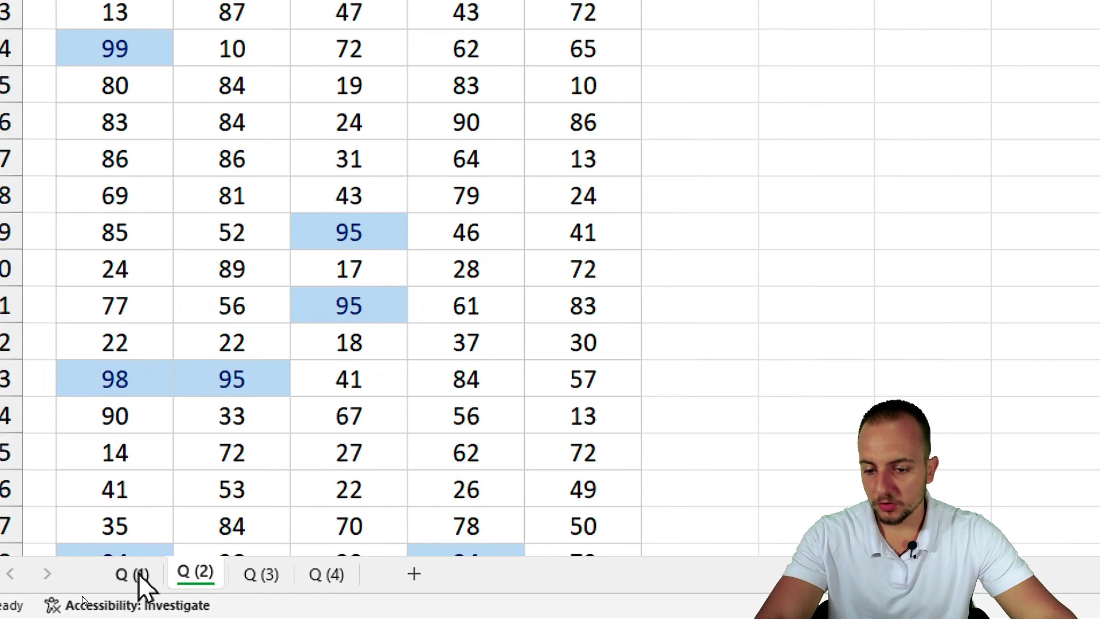
# - Open the Q (3) worksheet and examine which SALES values are greater than or equal to $40 thousand
pyautogui.click(259, 576)
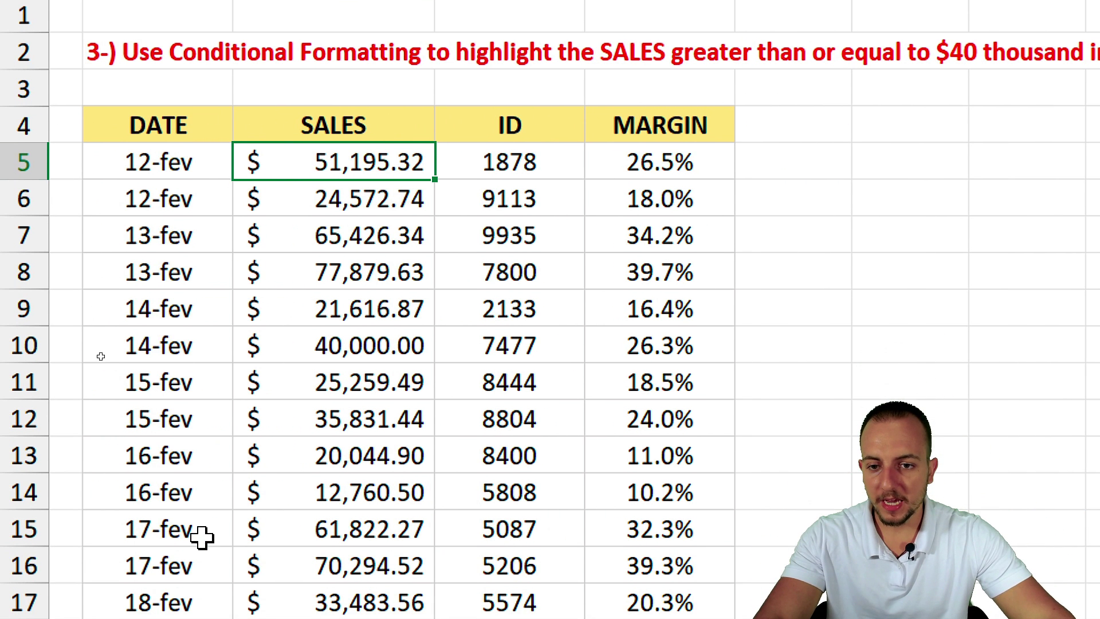
pyautogui.moveTo(231, 136); pyautogui.dragTo(435, 616)
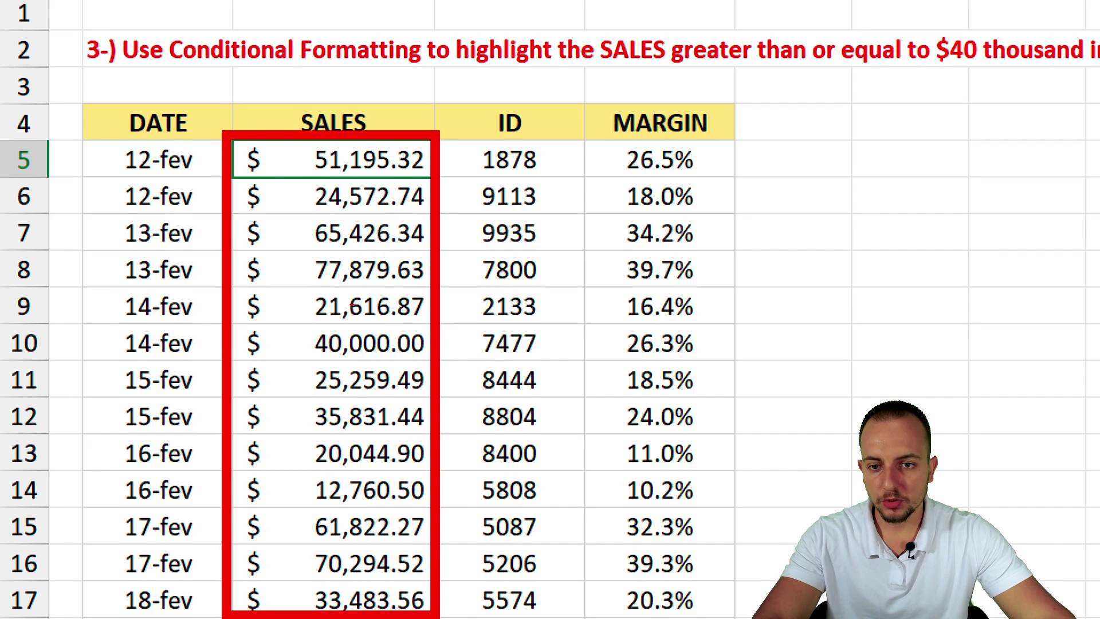
pyautogui.press('e')
pyautogui.moveTo(230, 135); pyautogui.dragTo(441, 182)
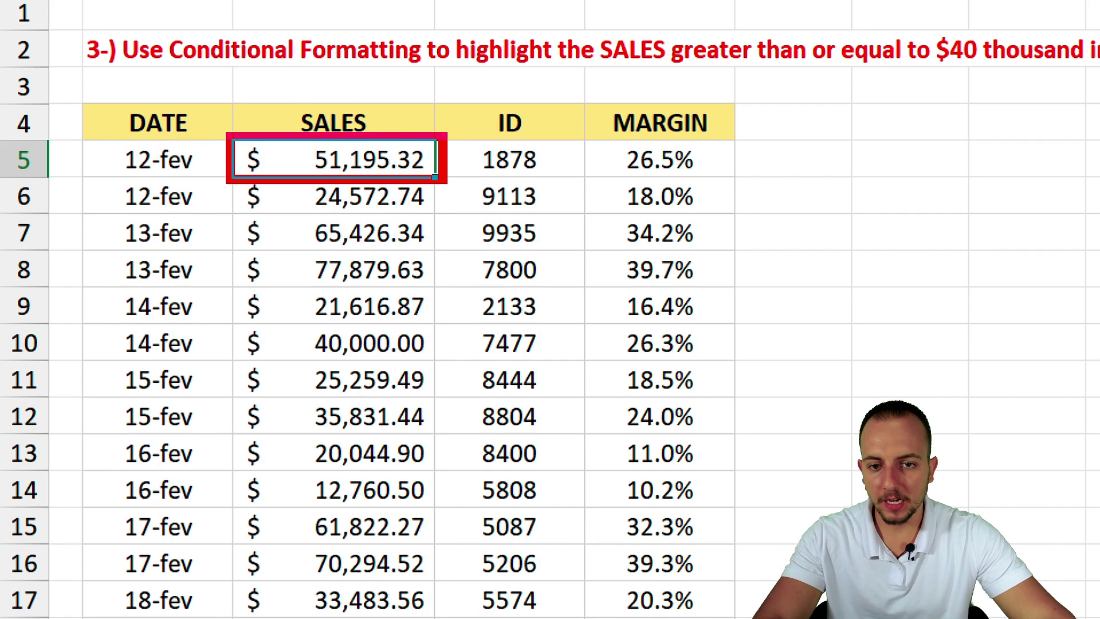
pyautogui.moveTo(224, 213); pyautogui.dragTo(440, 294)
pyautogui.moveTo(258, 328)
pyautogui.mouseDown()
pyautogui.moveTo(443, 364)
pyautogui.moveTo(639, 281)
pyautogui.mouseUp()
pyautogui.moveTo(467, 262); pyautogui.dragTo(607, 195)
pyautogui.moveTo(448, 169); pyautogui.dragTo(547, 109)
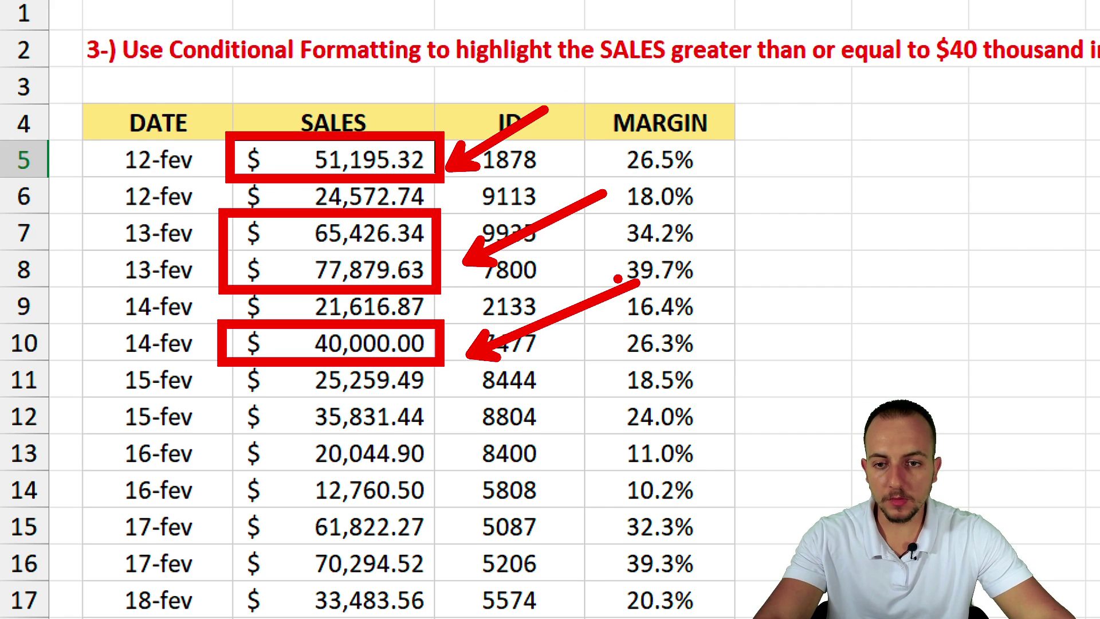
pyautogui.press('Escape')
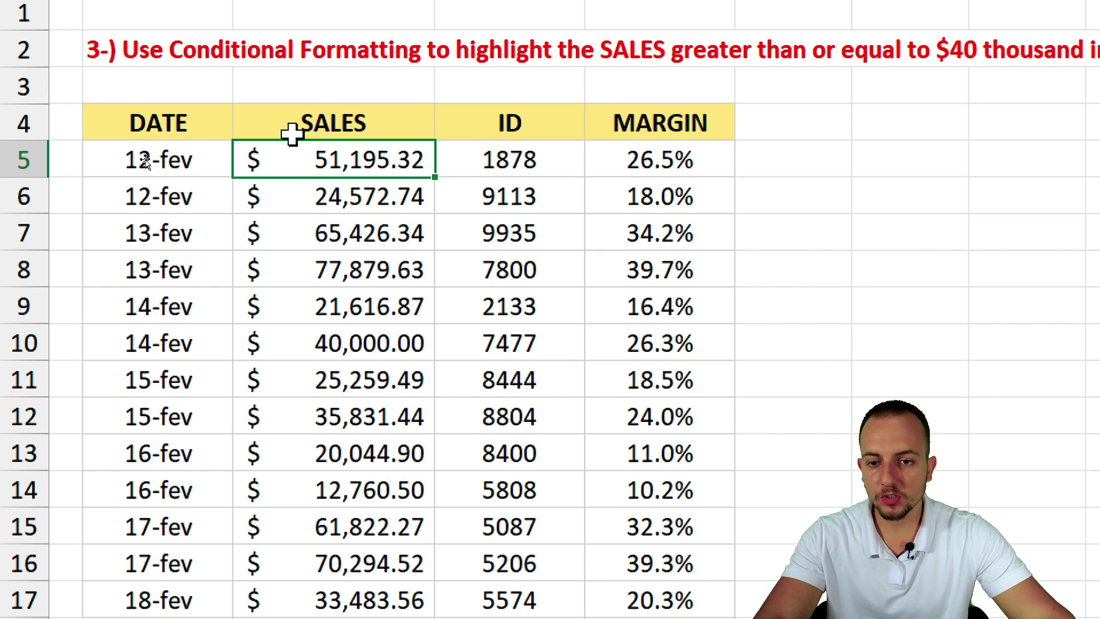
# - Create a Greater Than highlight rule for the SALES values in C5:C21 with a threshold of 40000
pyautogui.moveTo(294, 157); pyautogui.dragTo(315, 536)
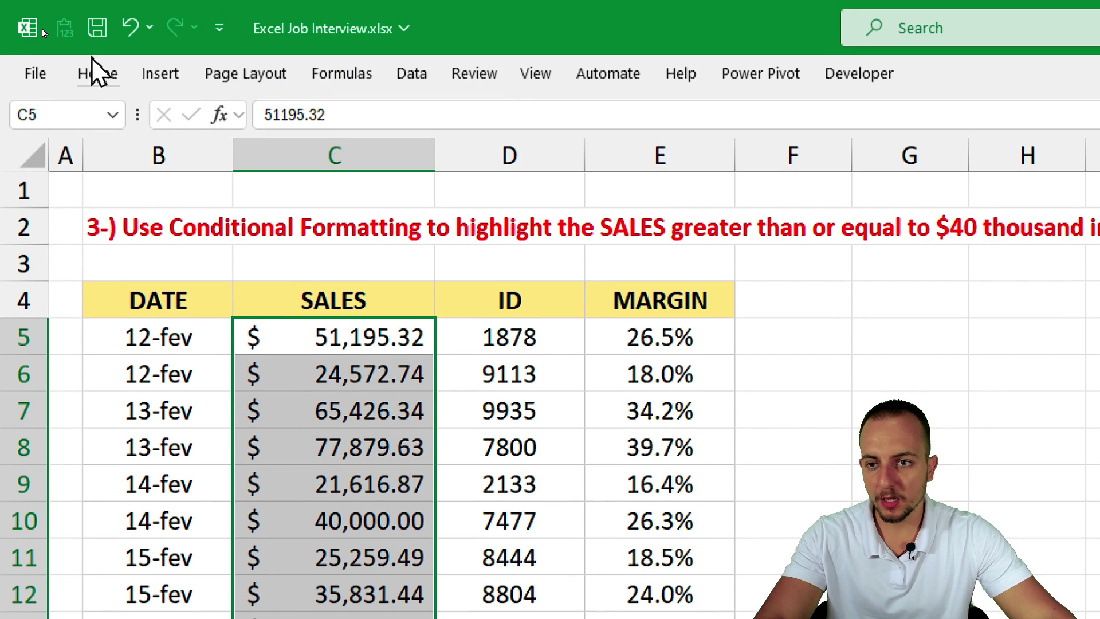
pyautogui.click(97, 73)
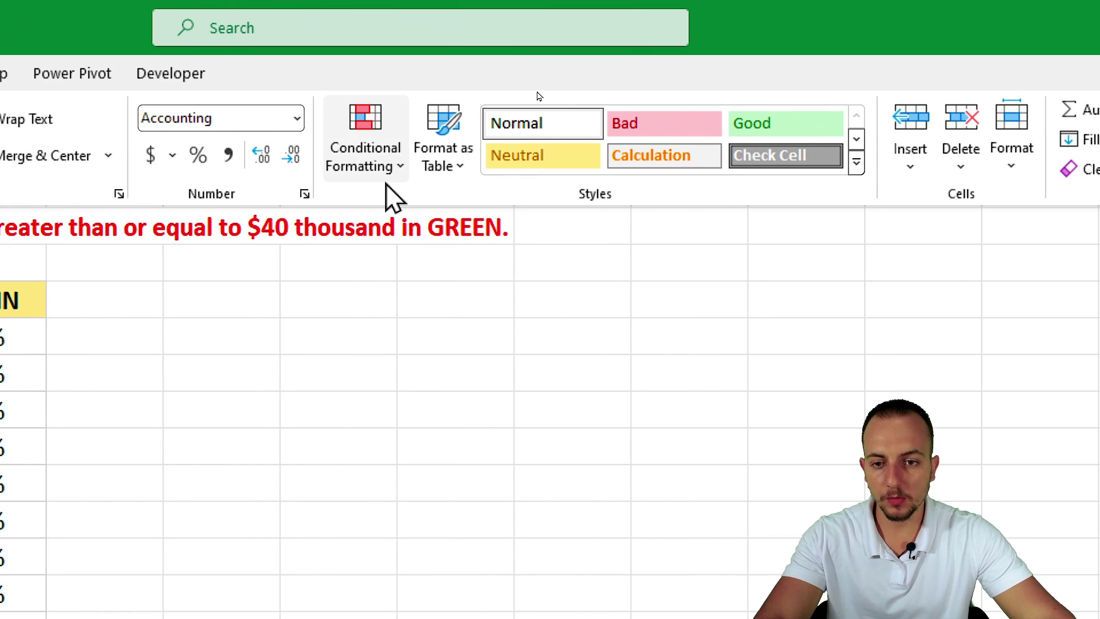
pyautogui.click(387, 177)
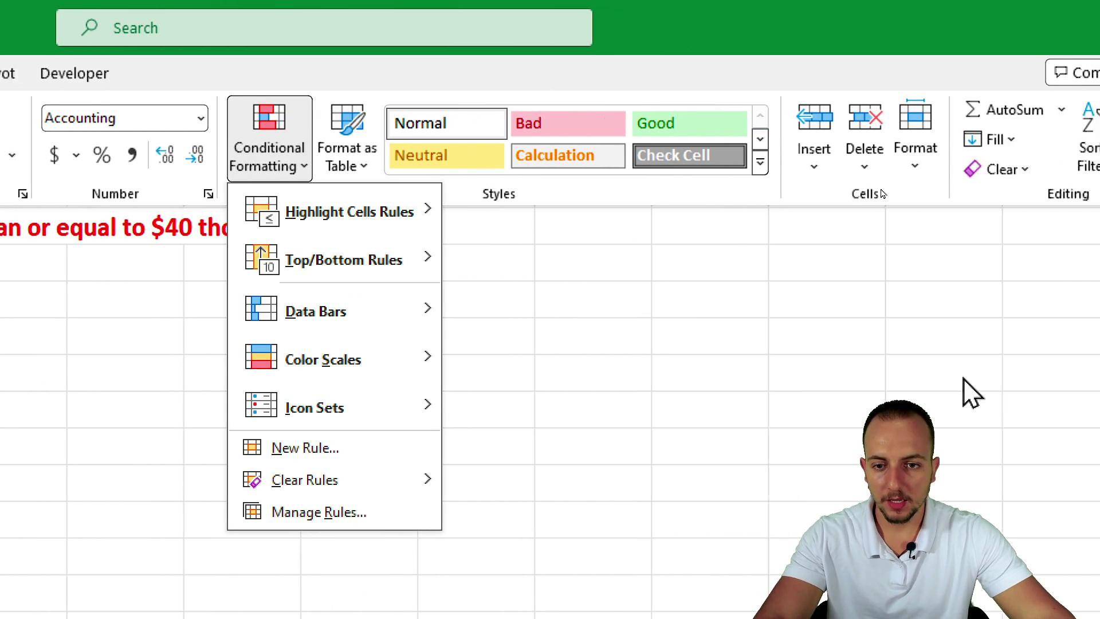
pyautogui.moveTo(261, 215)
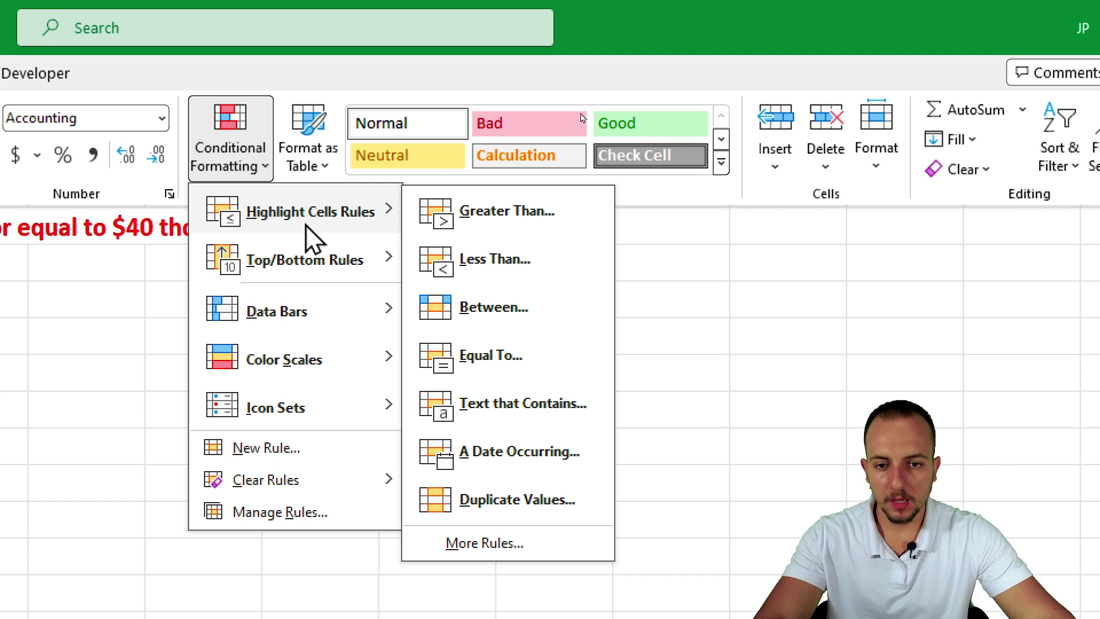
pyautogui.click(493, 222)
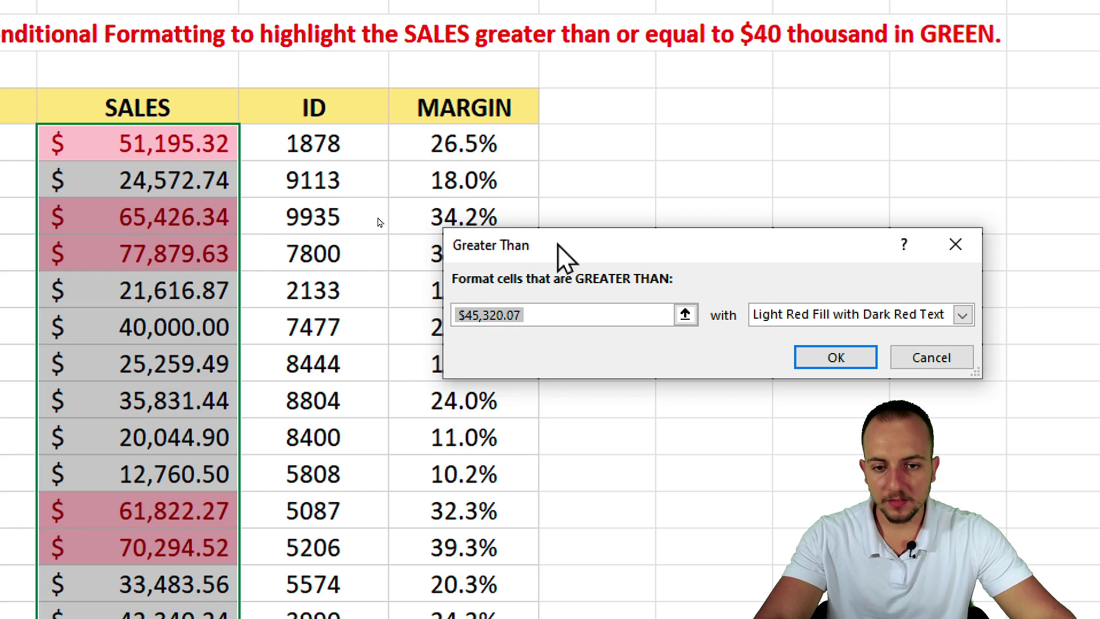
pyautogui.moveTo(401, 218); pyautogui.dragTo(573, 219)
pyautogui.moveTo(483, 253); pyautogui.dragTo(410, 202)
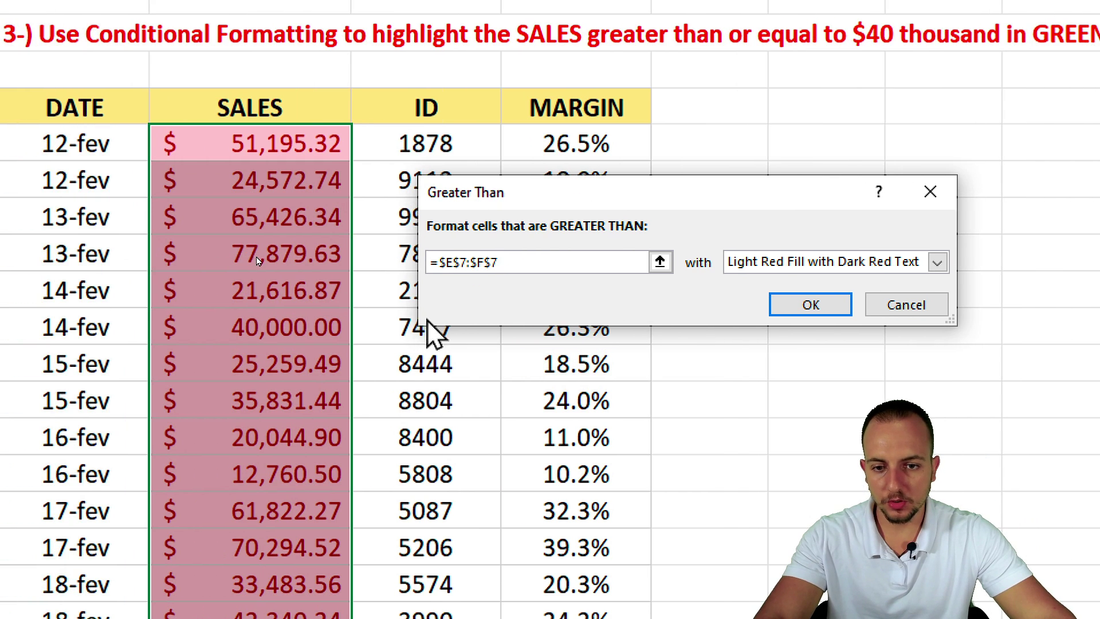
pyautogui.moveTo(401, 275)
pyautogui.mouseDown()
pyautogui.moveTo(424, 213)
pyautogui.moveTo(384, 275)
pyautogui.mouseUp()
pyautogui.moveTo(533, 262); pyautogui.dragTo(398, 264)
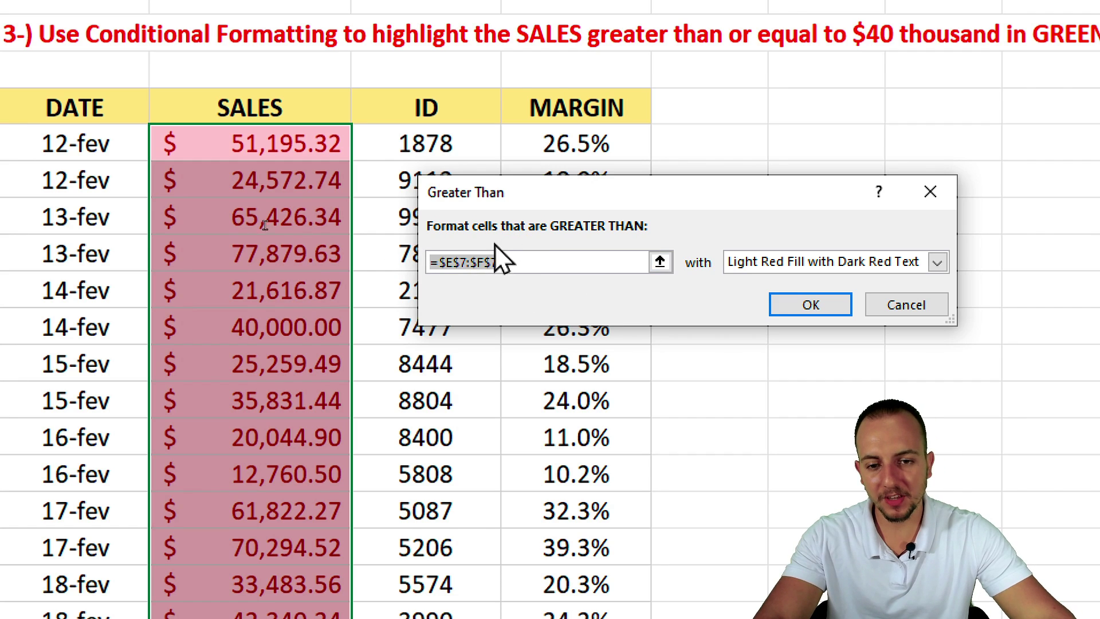
pyautogui.press('BackSpace')
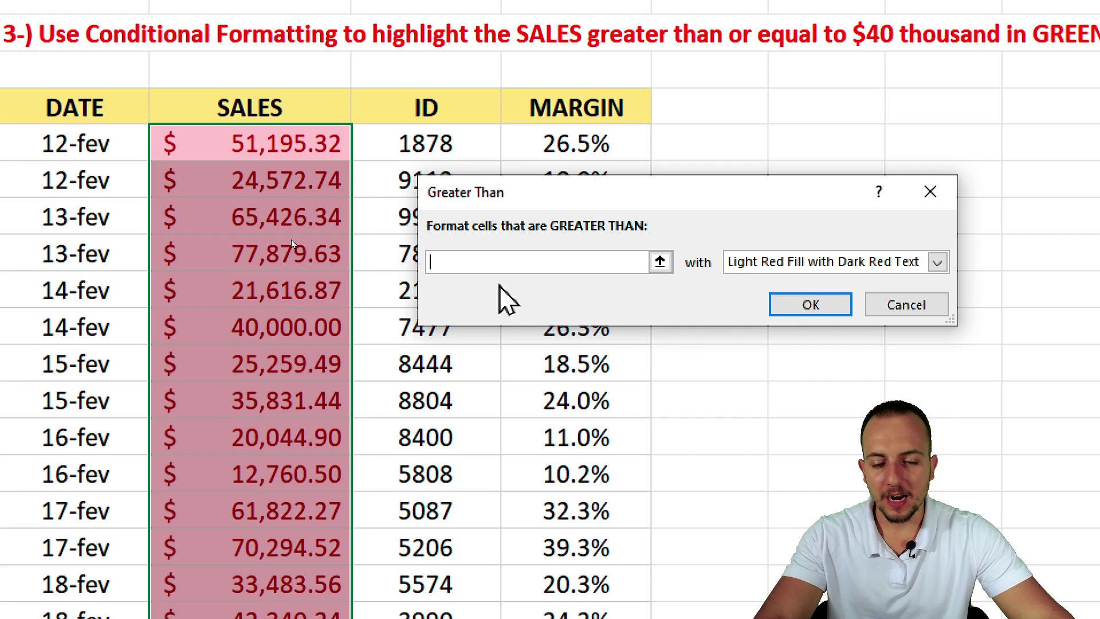
pyautogui.write('40000')
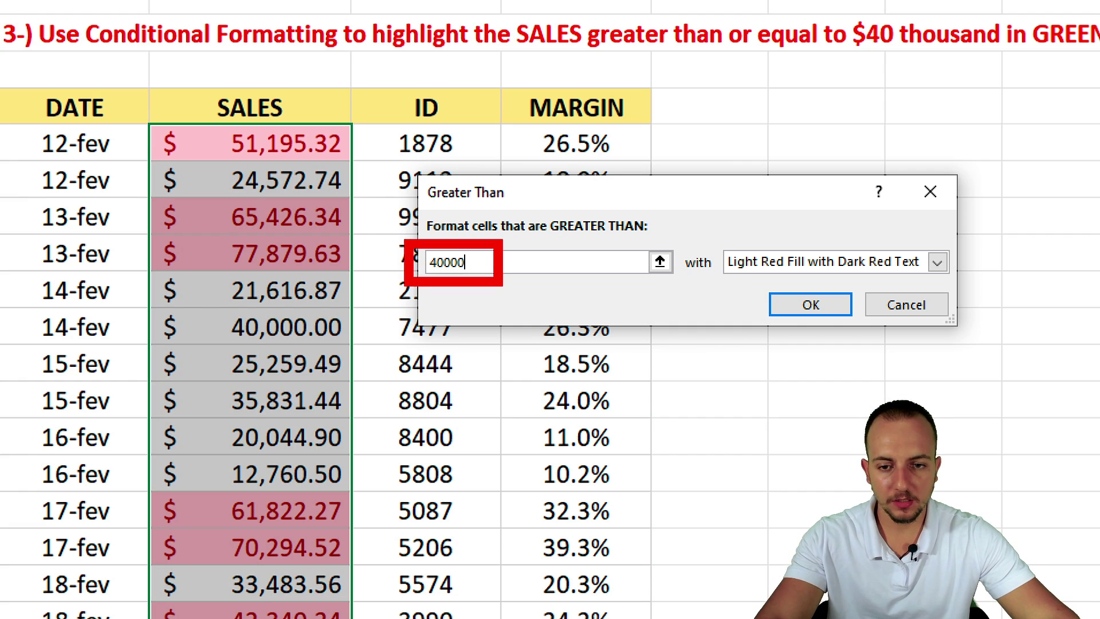
# - Format the matching SALES values with Green Fill with Dark Green Text and apply the Greater Than rule
pyautogui.click(837, 261)
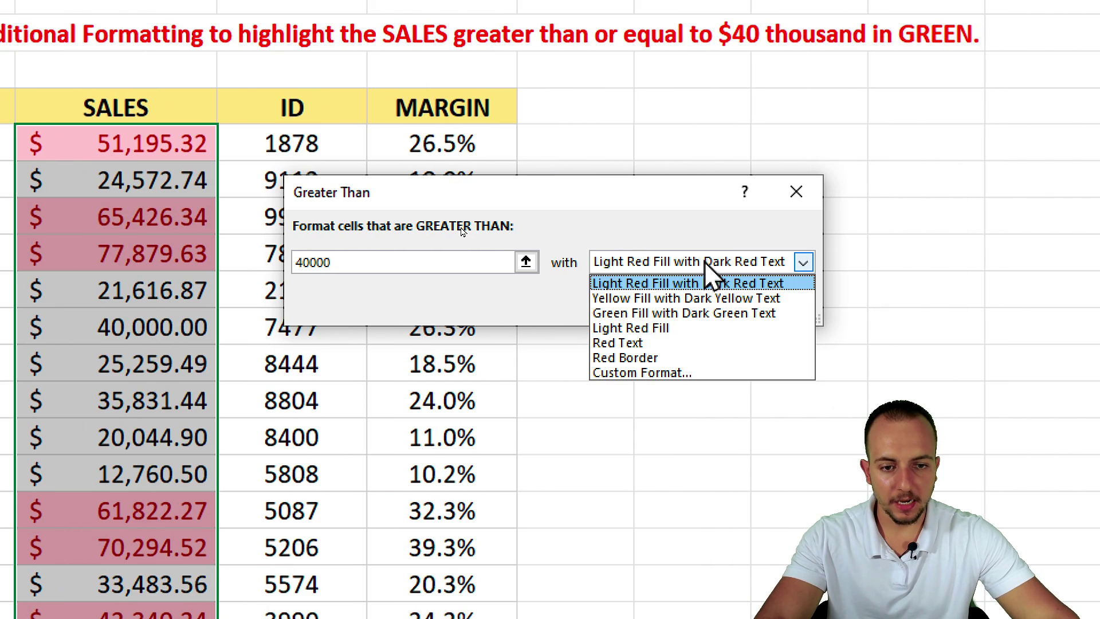
pyautogui.click(651, 298)
pyautogui.click(631, 265)
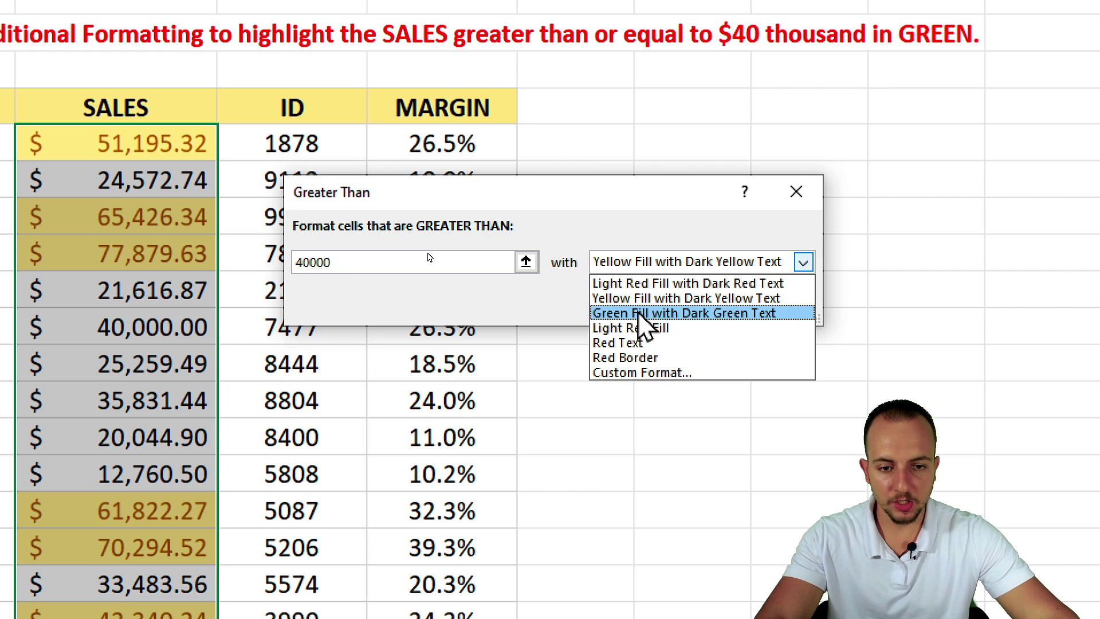
pyautogui.click(639, 314)
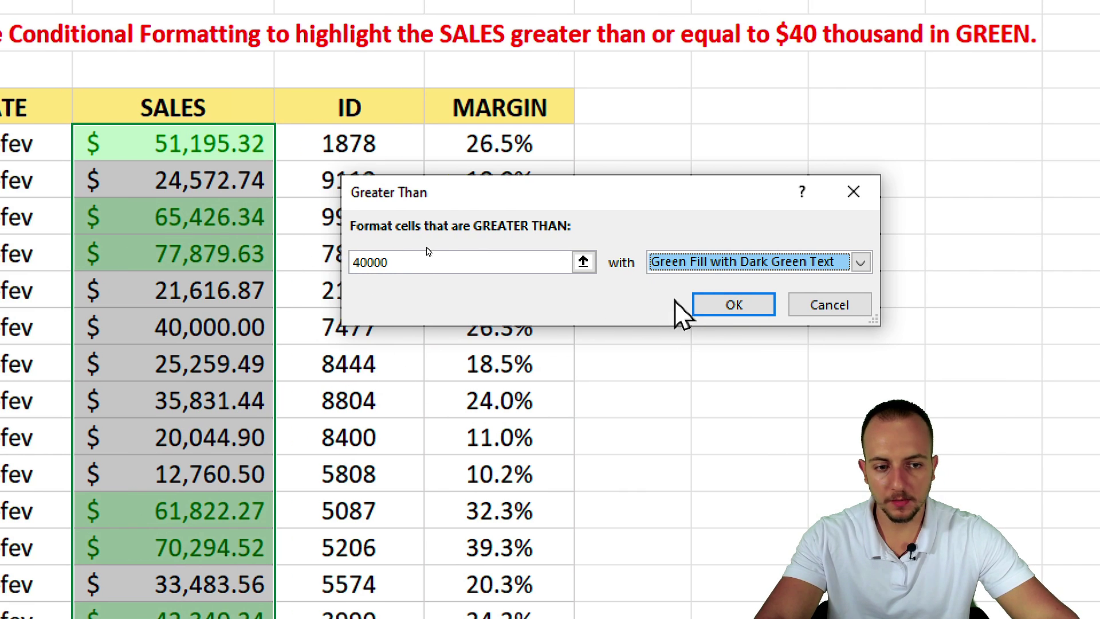
pyautogui.click(719, 304)
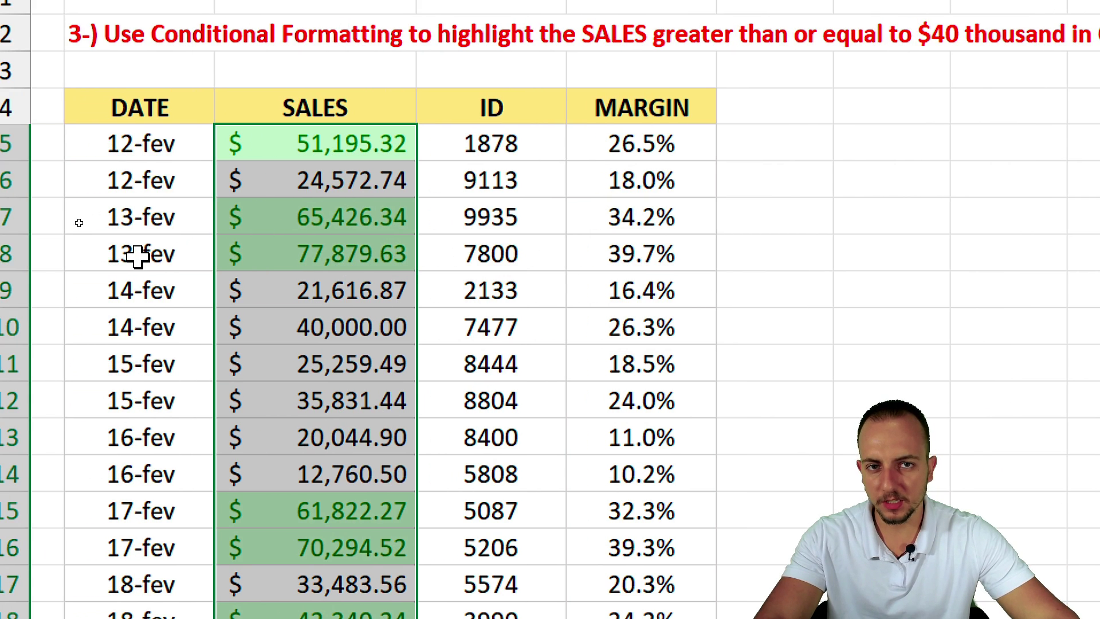
pyautogui.click(283, 146)
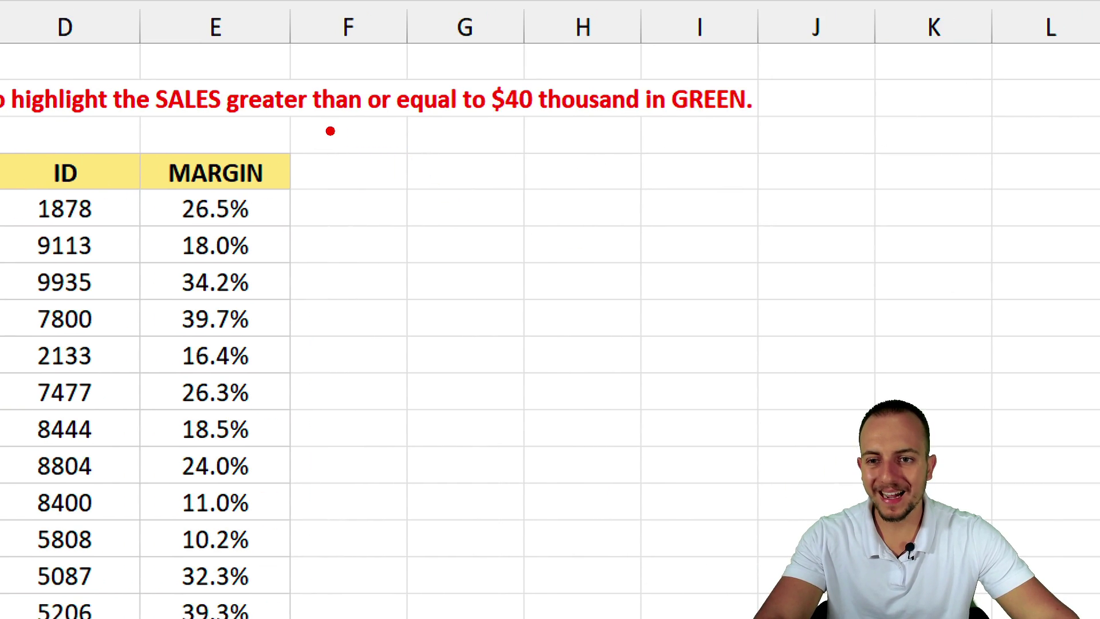
pyautogui.moveTo(215, 70)
pyautogui.mouseDown()
pyautogui.moveTo(371, 136)
pyautogui.moveTo(472, 131)
pyautogui.mouseUp()
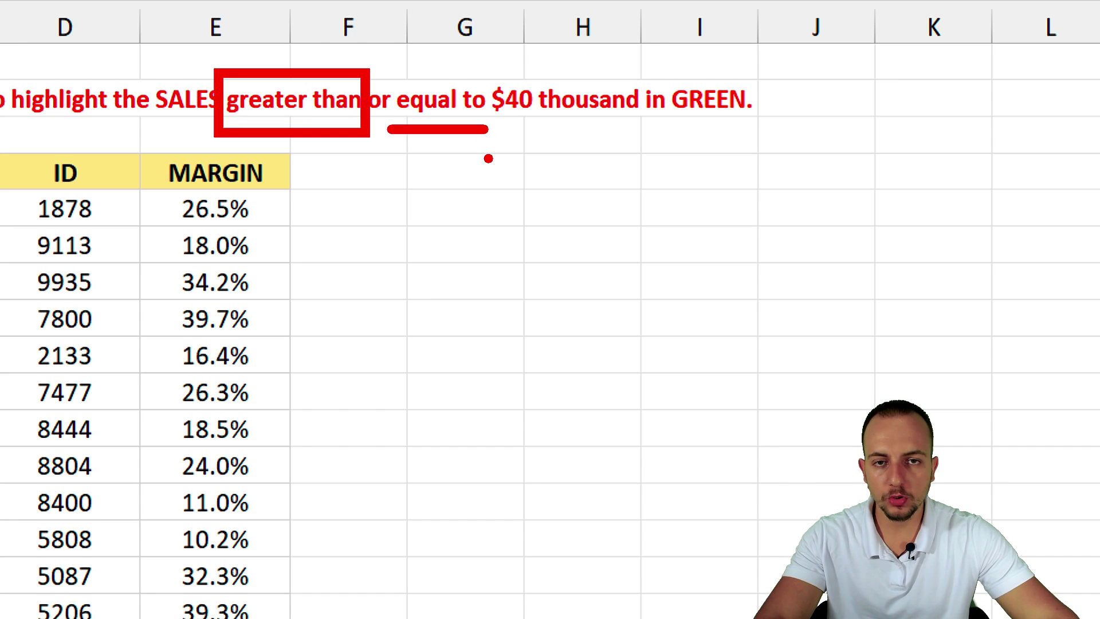
pyautogui.press('Escape')
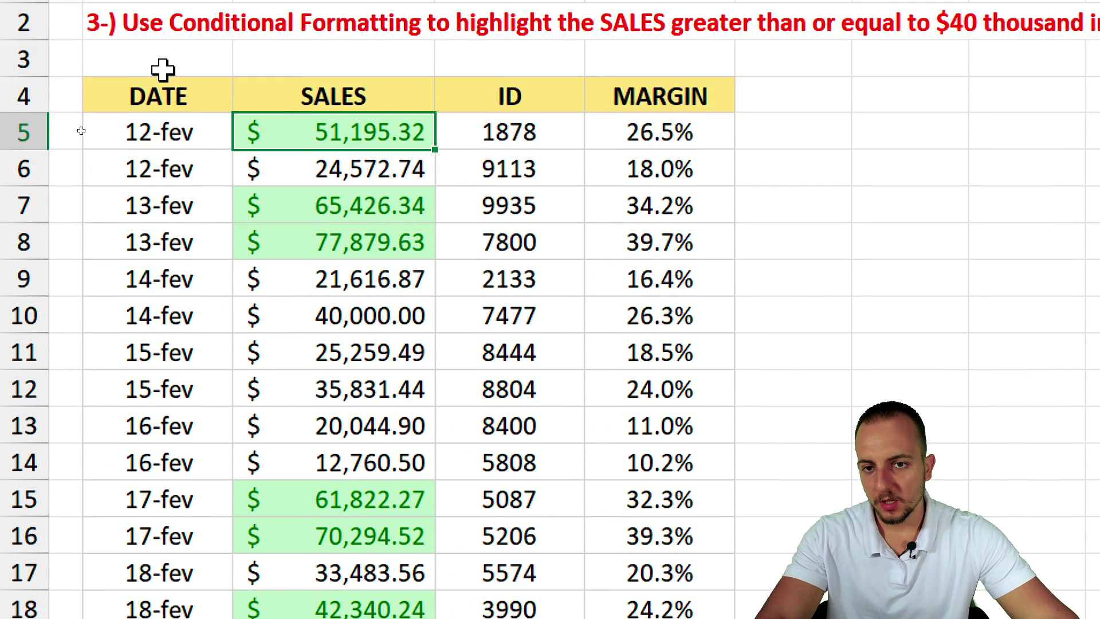
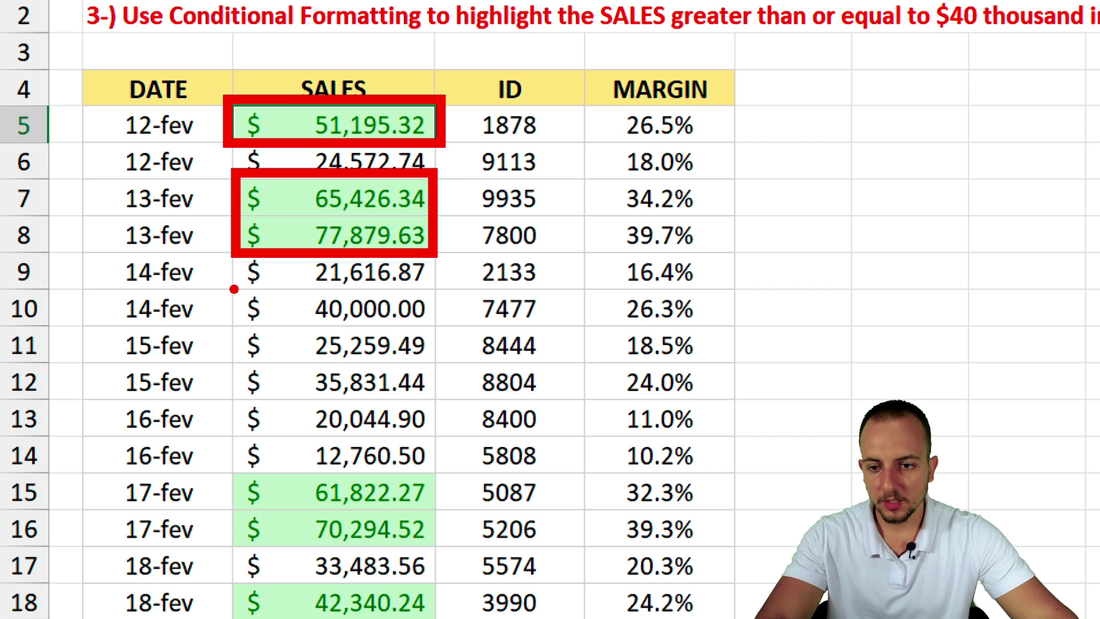
pyautogui.moveTo(221, 287)
pyautogui.mouseDown()
pyautogui.moveTo(447, 331)
pyautogui.moveTo(533, 423)
pyautogui.mouseUp()
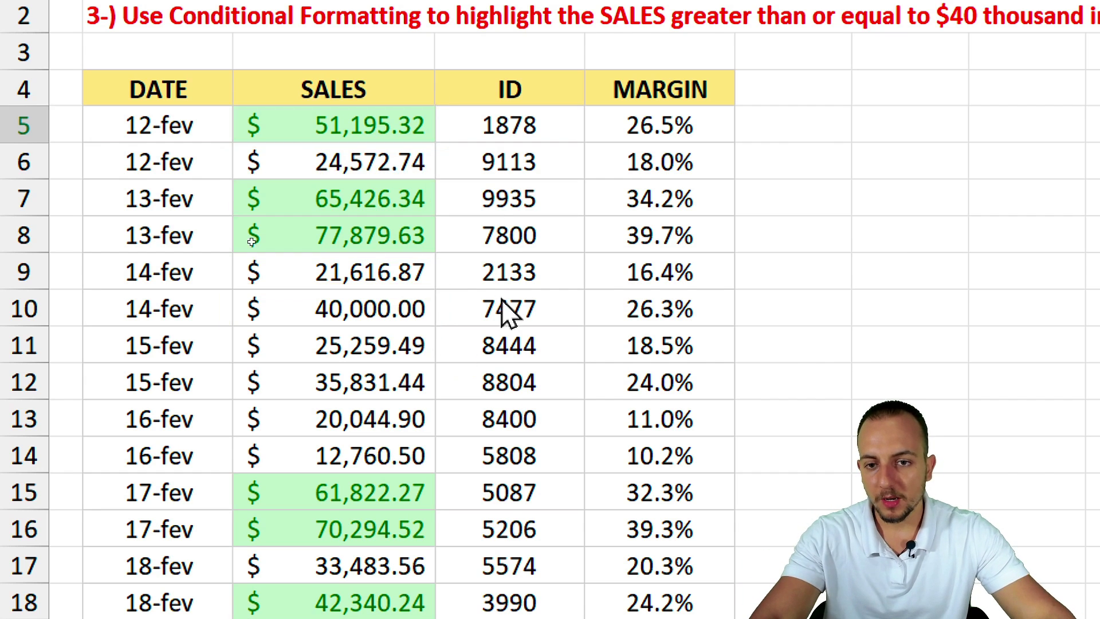
# - Create an Equal To highlight rule for the SALES values in C5:C21 with the value 40000
pyautogui.moveTo(367, 125)
pyautogui.mouseDown()
pyautogui.moveTo(368, 295)
pyautogui.moveTo(326, 538)
pyautogui.moveTo(363, 533)
pyautogui.mouseUp()
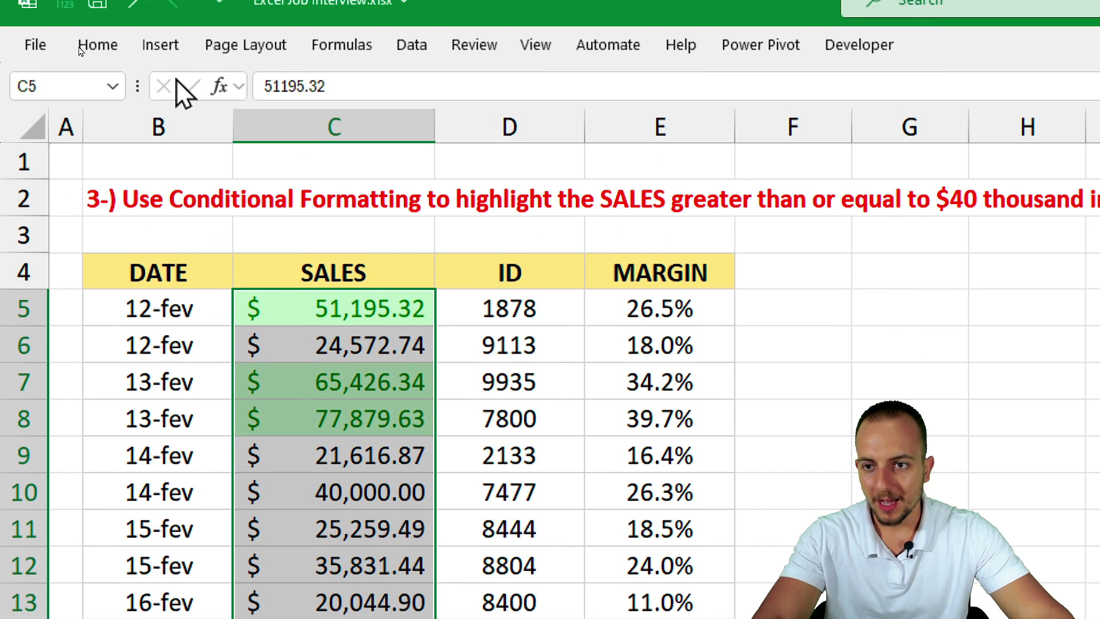
pyautogui.click(96, 46)
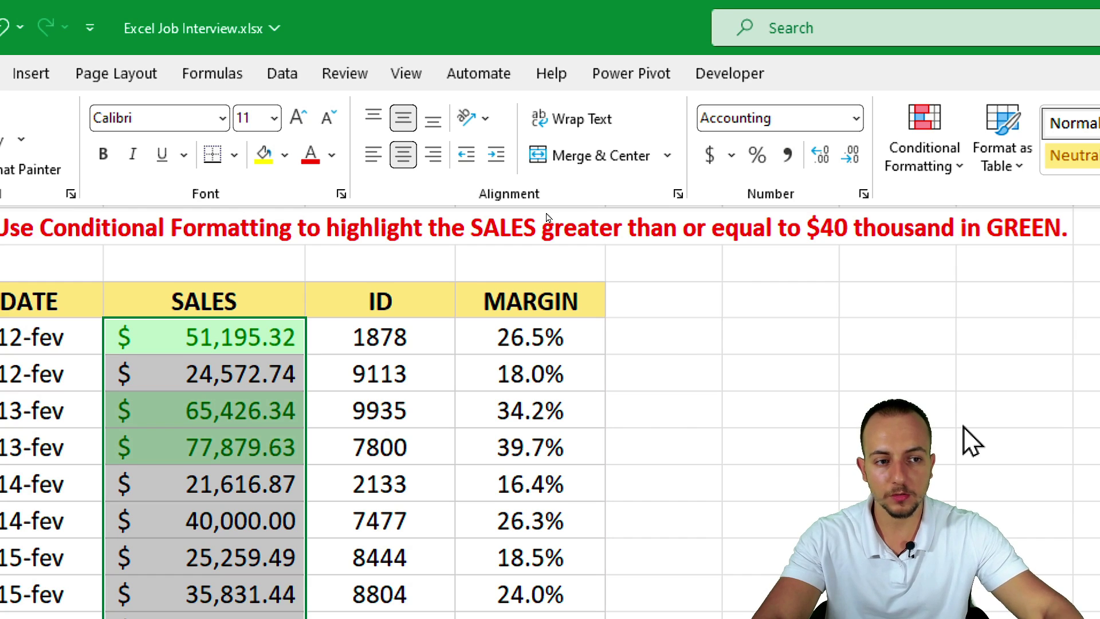
pyautogui.click(940, 164)
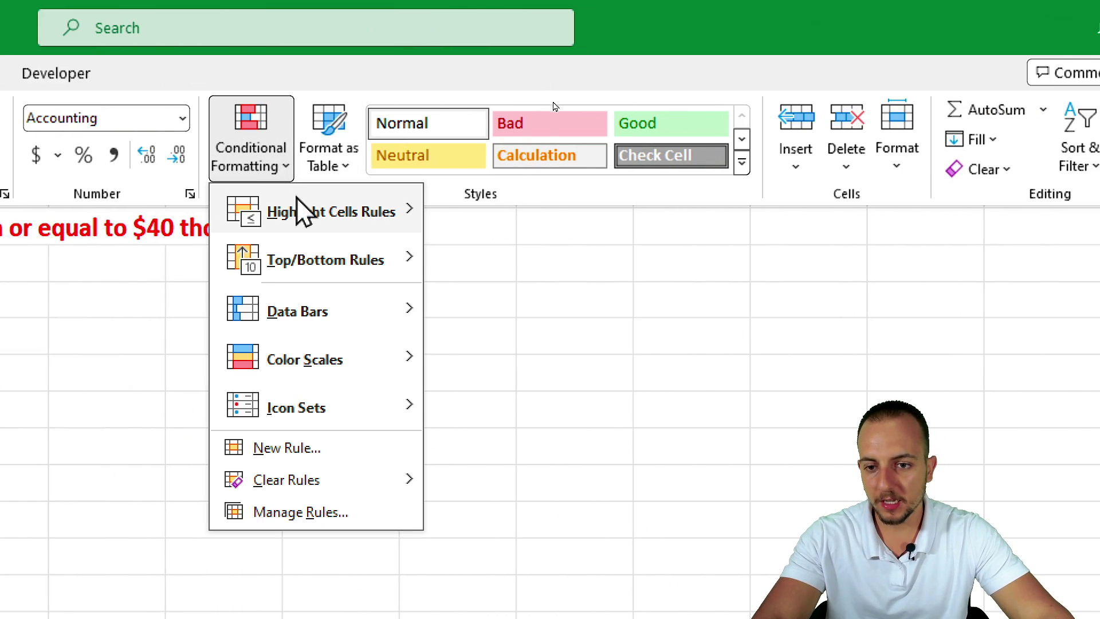
pyautogui.moveTo(327, 220)
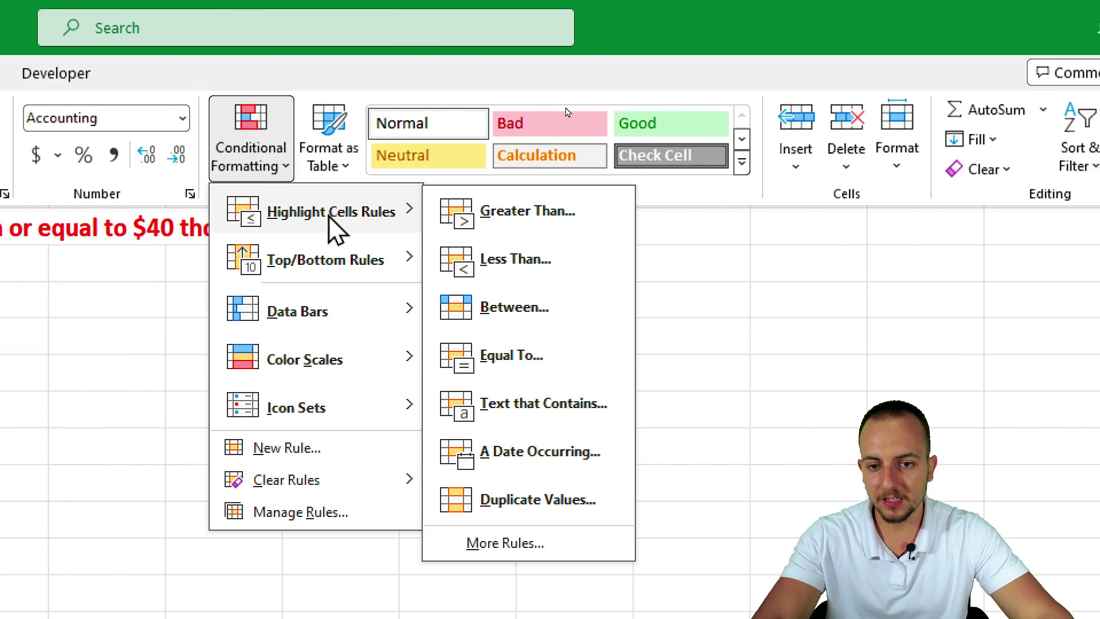
pyautogui.click(512, 356)
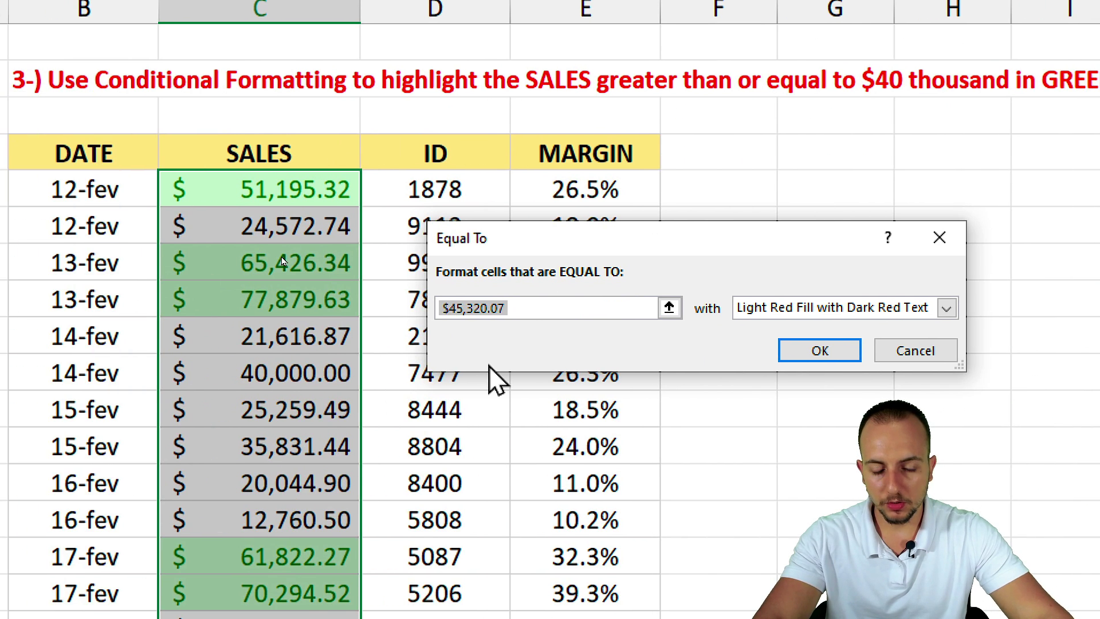
pyautogui.write('40000')
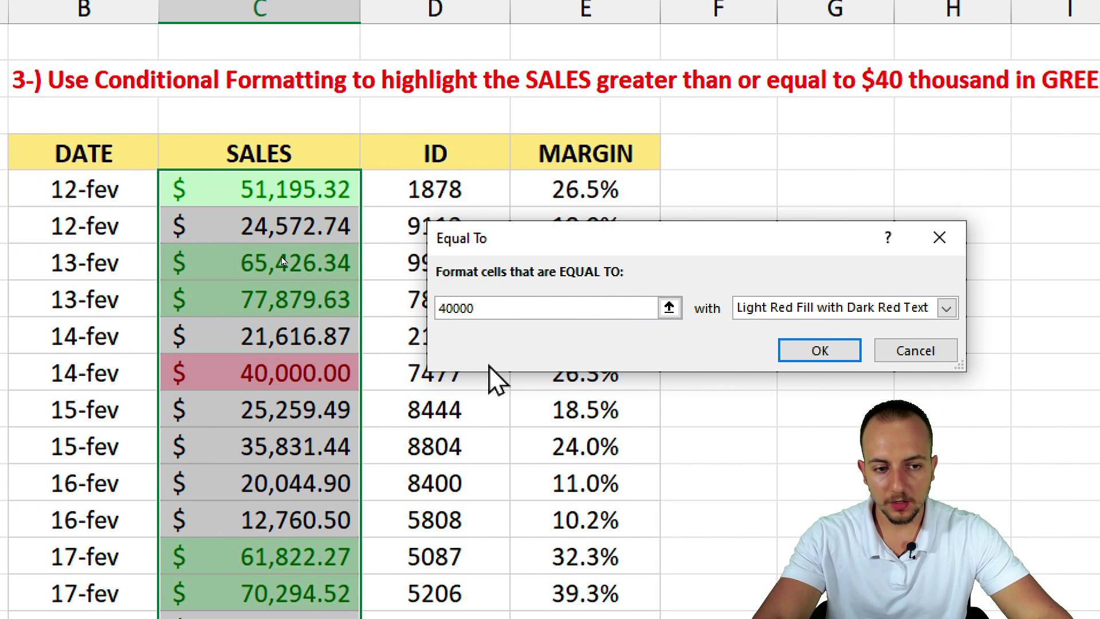
# - Set the Equal To rule's format to Green Fill with Dark Green Text and apply it
pyautogui.click(766, 312)
pyautogui.click(769, 359)
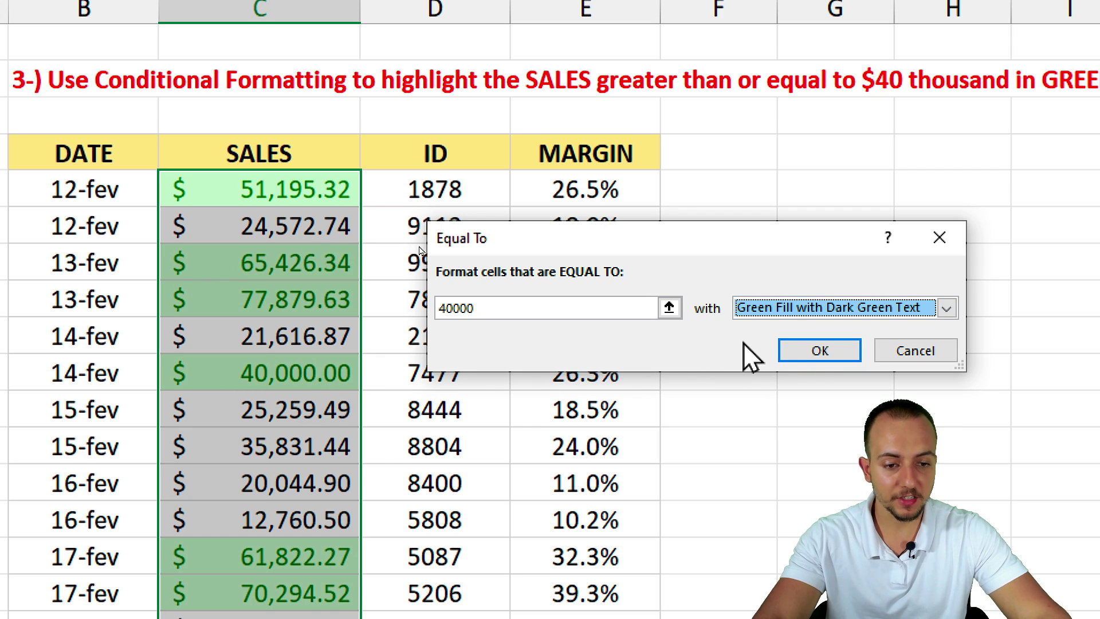
pyautogui.click(828, 352)
pyautogui.click(106, 158)
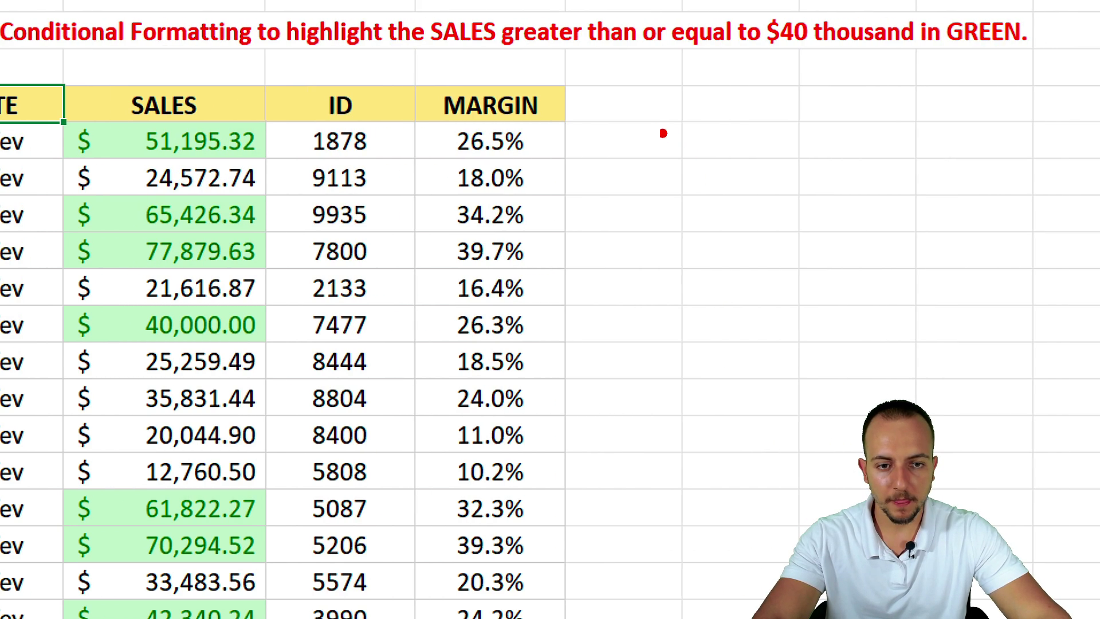
pyautogui.moveTo(663, 133)
pyautogui.mouseDown()
pyautogui.moveTo(685, 280)
pyautogui.moveTo(671, 288)
pyautogui.mouseUp()
pyautogui.moveTo(638, 413); pyautogui.dragTo(768, 419)
pyautogui.moveTo(643, 369); pyautogui.dragTo(777, 372)
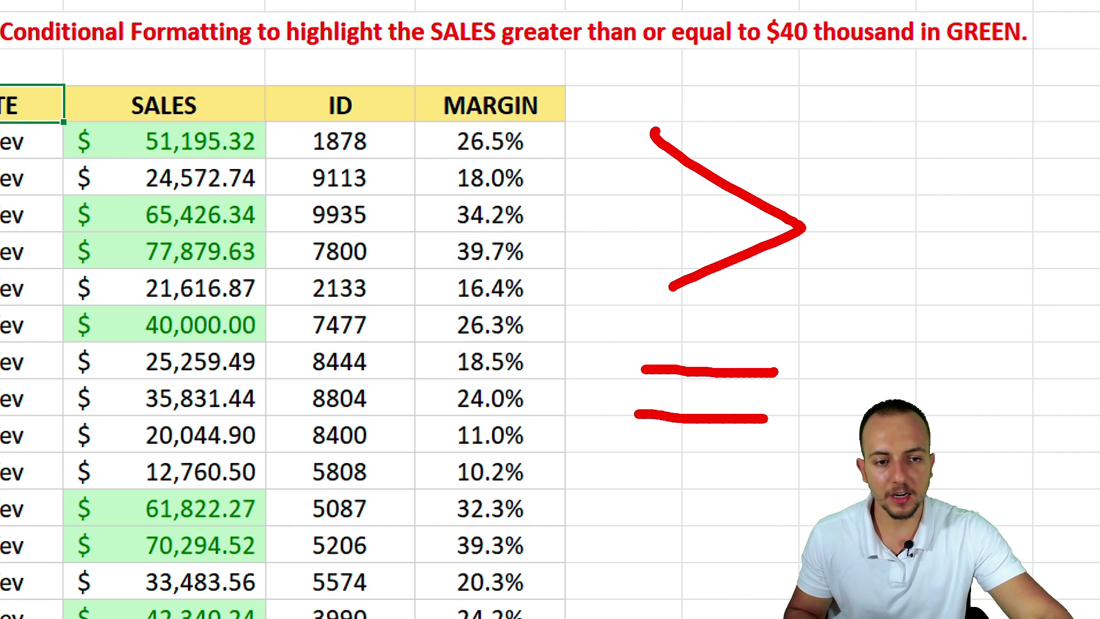
pyautogui.moveTo(782, 89)
pyautogui.mouseDown()
pyautogui.moveTo(687, 91)
pyautogui.moveTo(622, 241)
pyautogui.moveTo(824, 118)
pyautogui.moveTo(763, 102)
pyautogui.mouseUp()
pyautogui.click(670, 225)
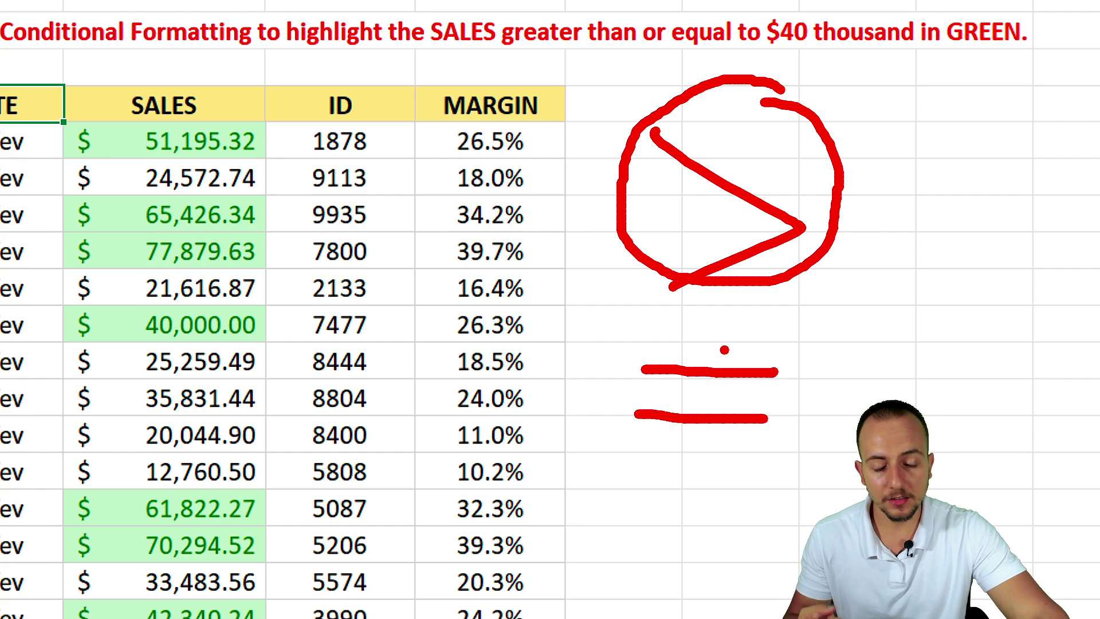
pyautogui.moveTo(742, 332)
pyautogui.mouseDown()
pyautogui.moveTo(717, 325)
pyautogui.moveTo(779, 458)
pyautogui.moveTo(700, 331)
pyautogui.mouseUp()
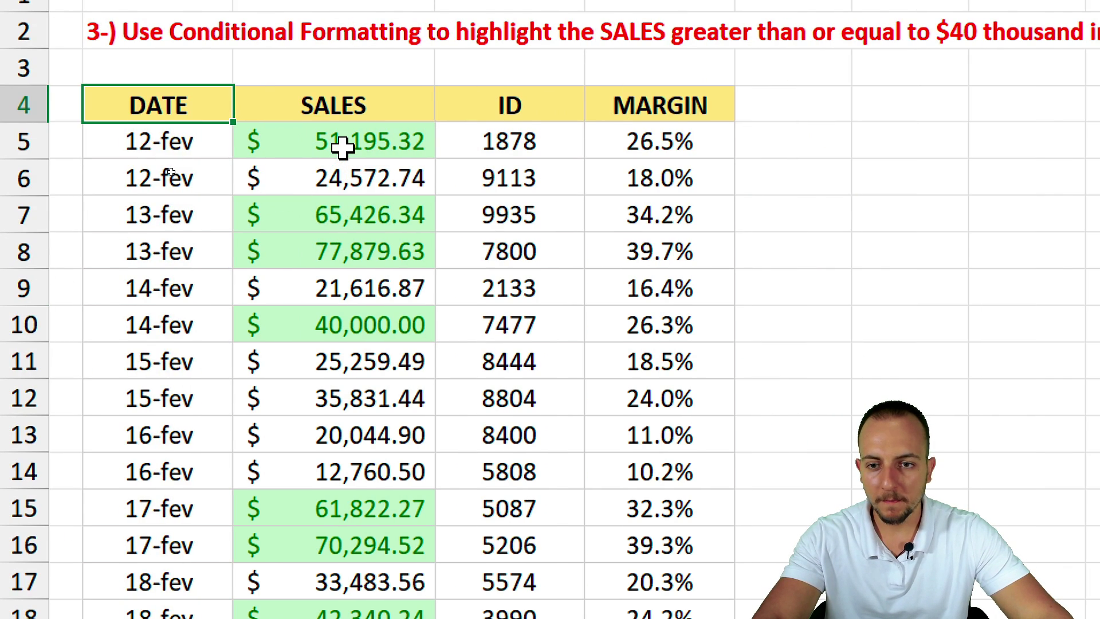
# - Open the Conditional Formatting Rules Manager for the SALES values and examine the rules applied to them
pyautogui.moveTo(175, 143); pyautogui.dragTo(182, 231)
pyautogui.moveTo(352, 231); pyautogui.dragTo(343, 539)
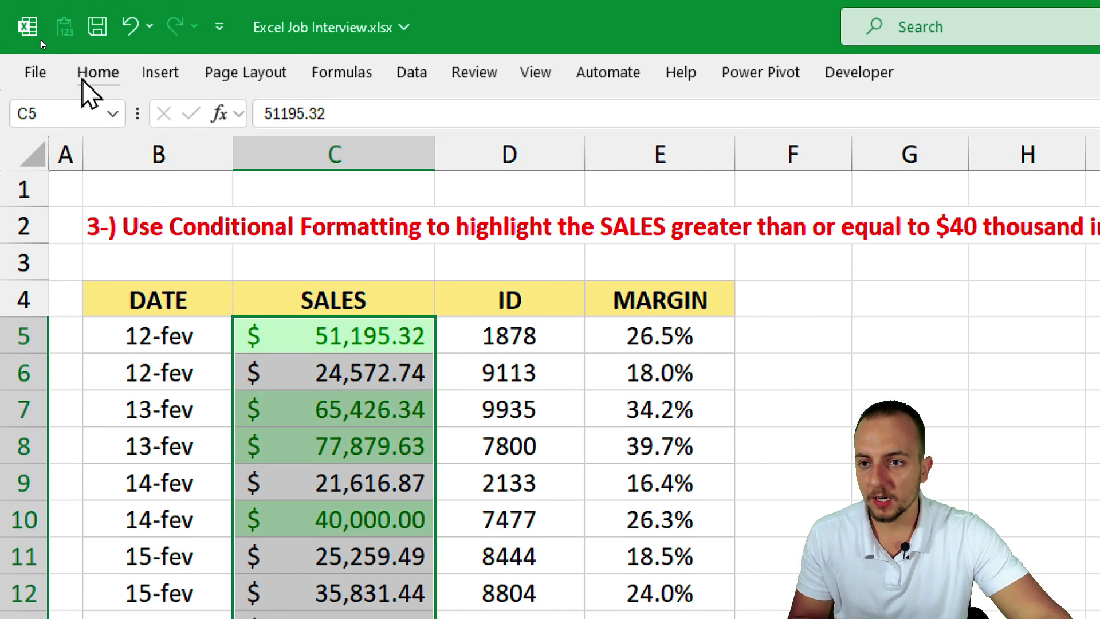
pyautogui.click(95, 14)
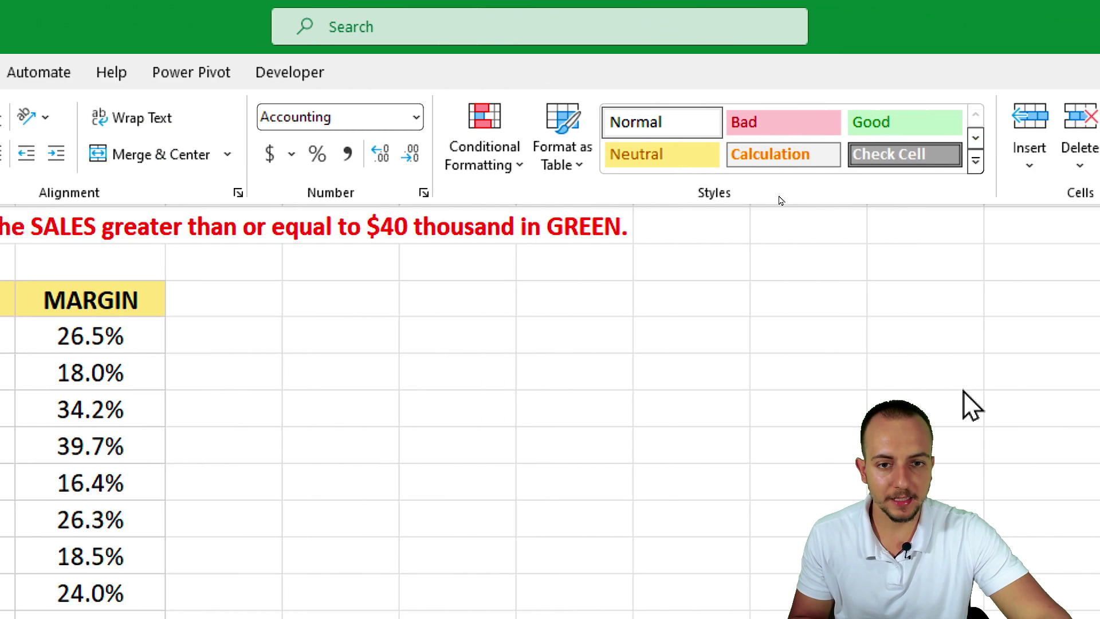
pyautogui.click(482, 158)
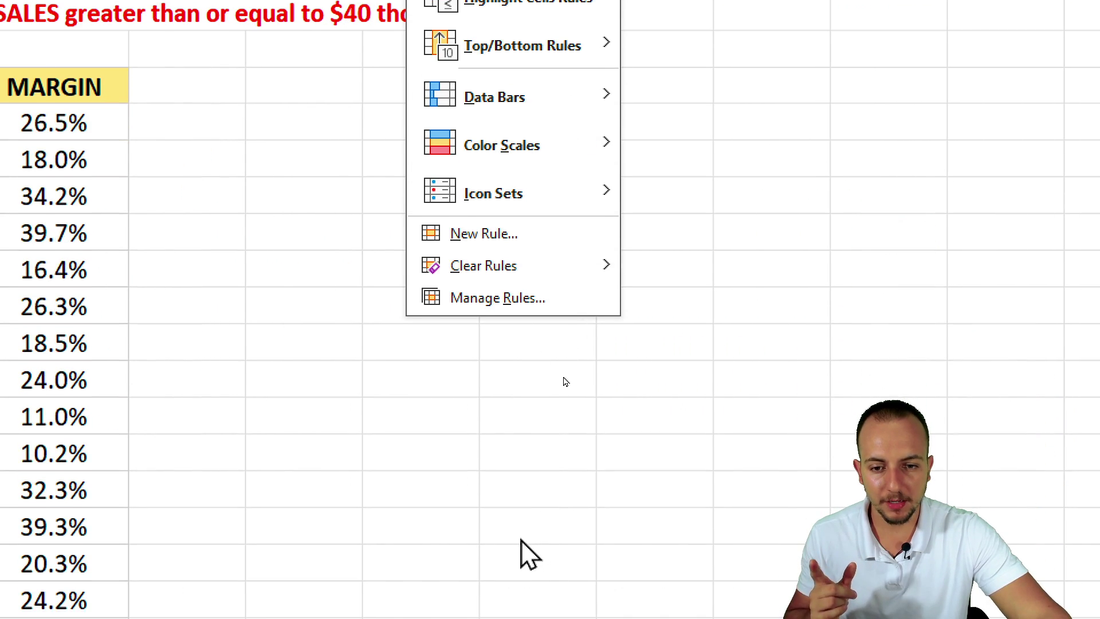
pyautogui.click(520, 308)
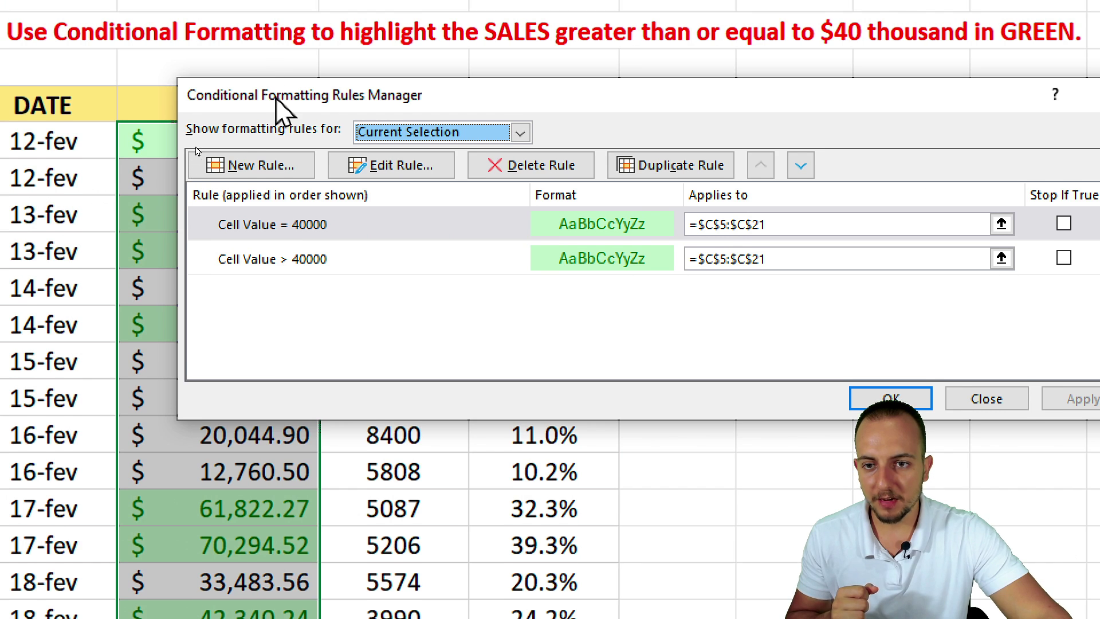
pyautogui.moveTo(276, 98); pyautogui.dragTo(277, 236)
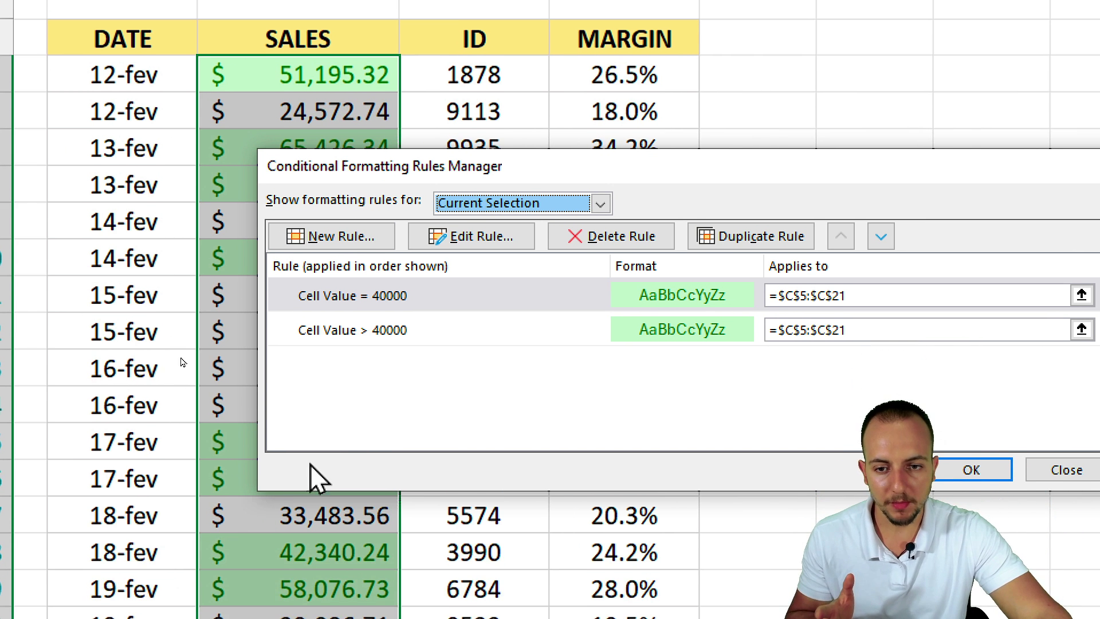
pyautogui.click(389, 368)
pyautogui.click(431, 328)
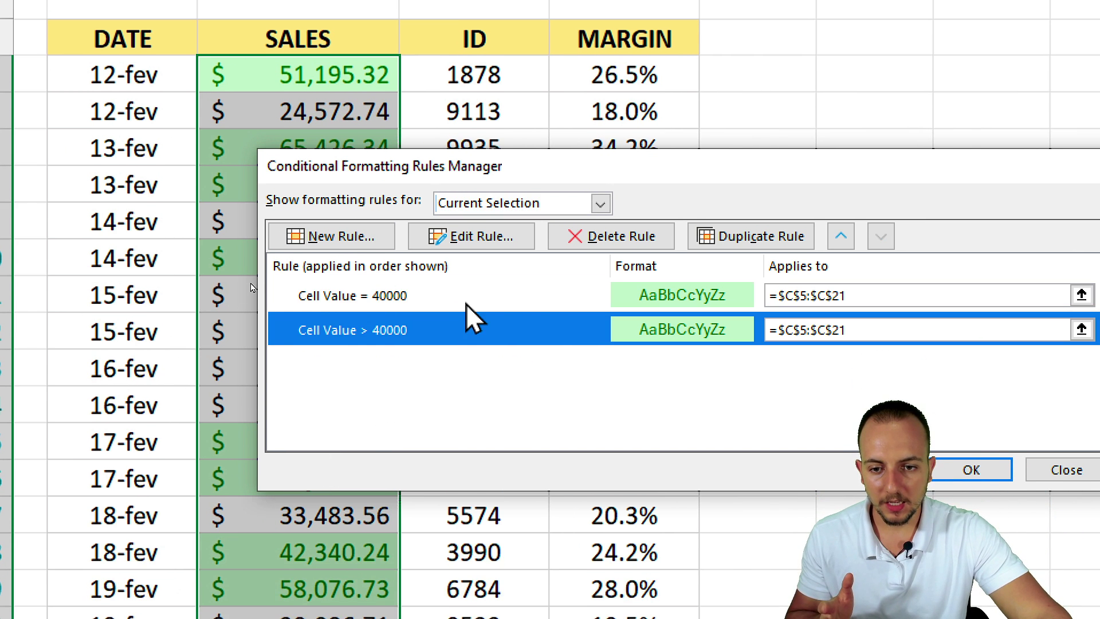
# - Delete both conditional formatting rules from the SALES values and apply the deletion
pyautogui.click(466, 307)
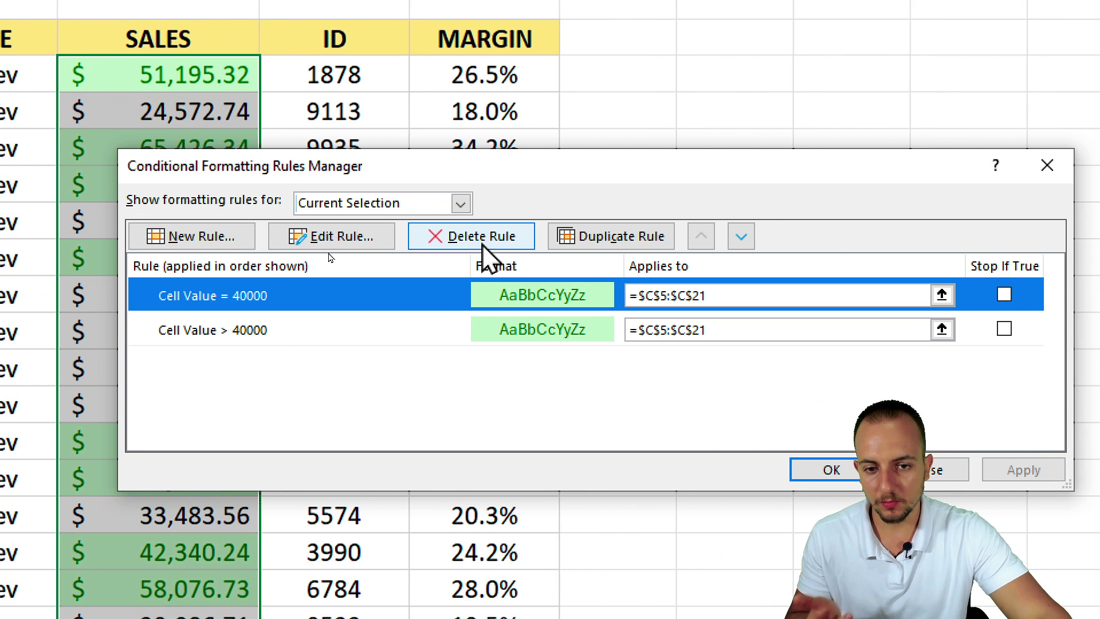
pyautogui.click(482, 245)
pyautogui.click(490, 245)
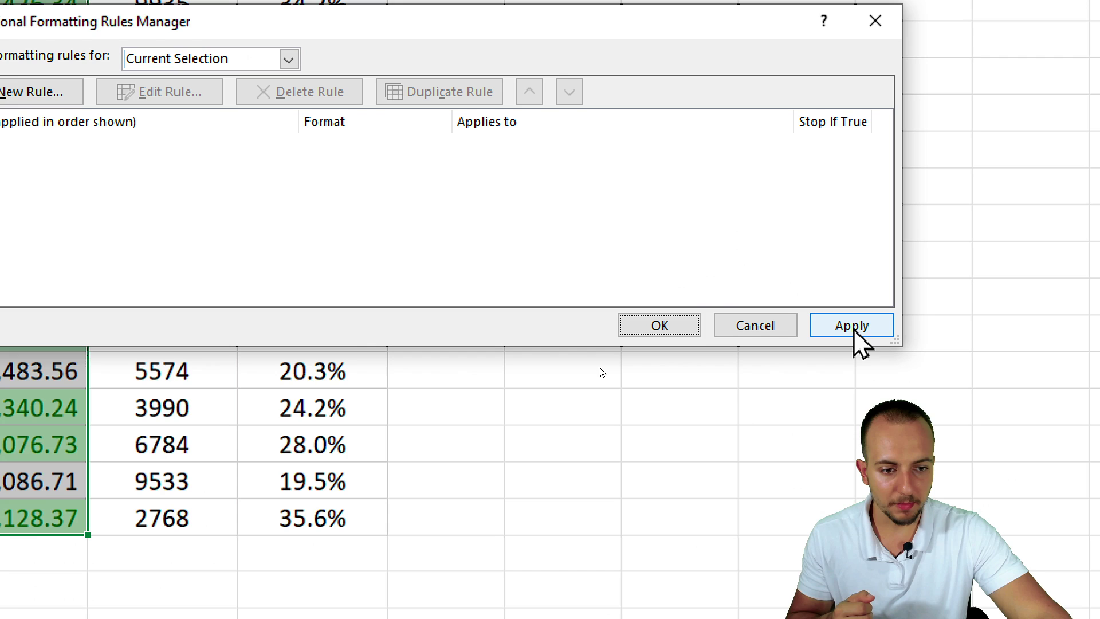
pyautogui.click(863, 358)
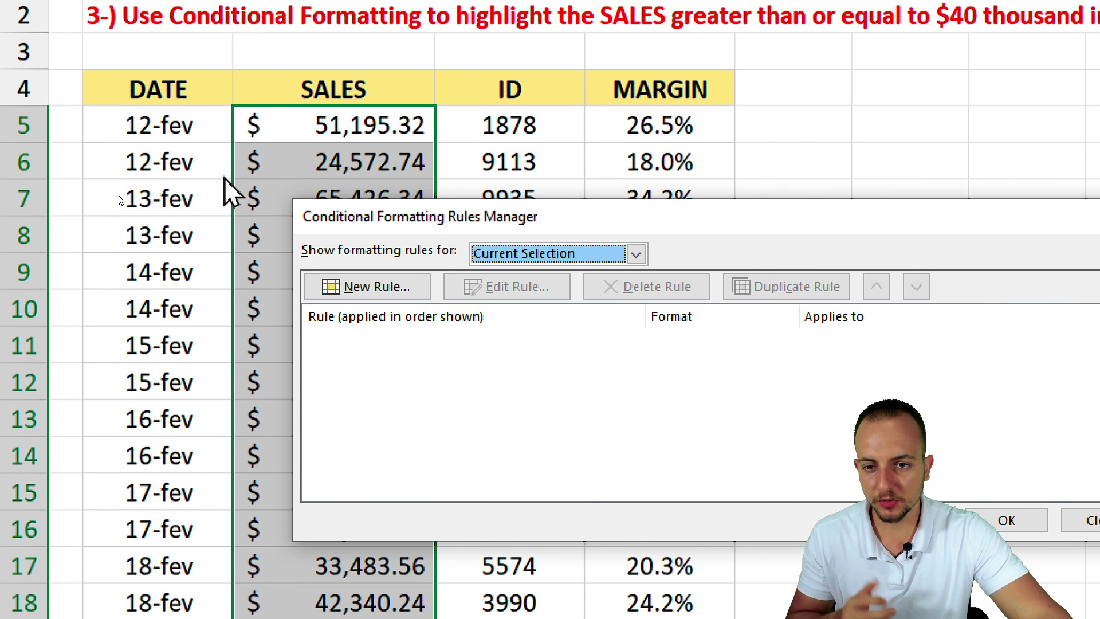
# - Start a new formula-based formatting rule for the SALES values with the formula =$C$5>=40000
pyautogui.moveTo(321, 220); pyautogui.dragTo(365, 236)
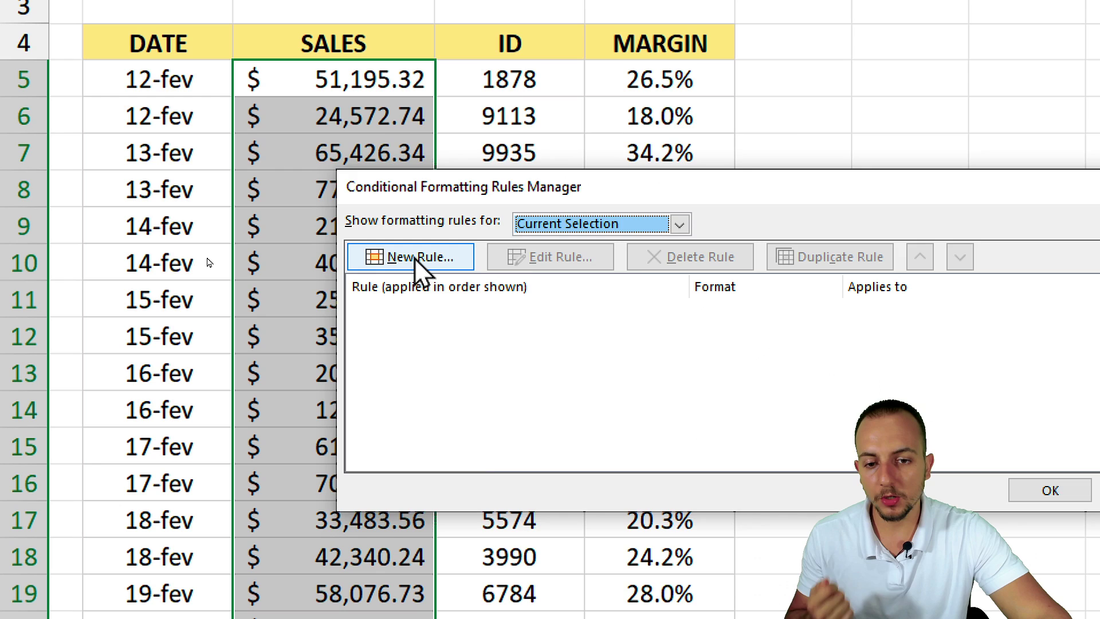
pyautogui.click(420, 302)
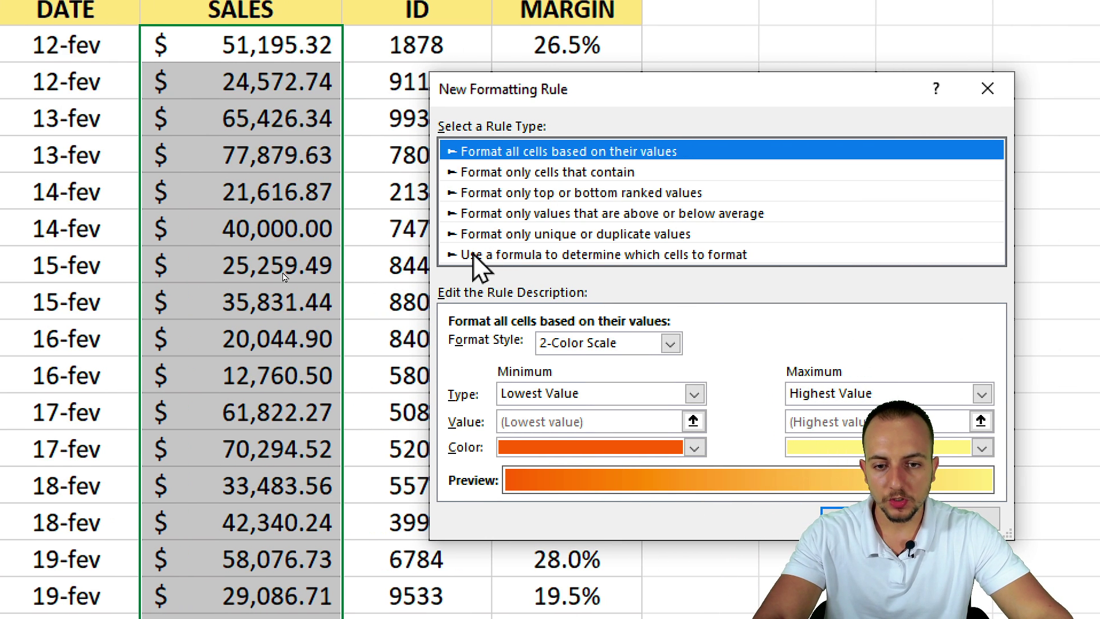
pyautogui.click(568, 258)
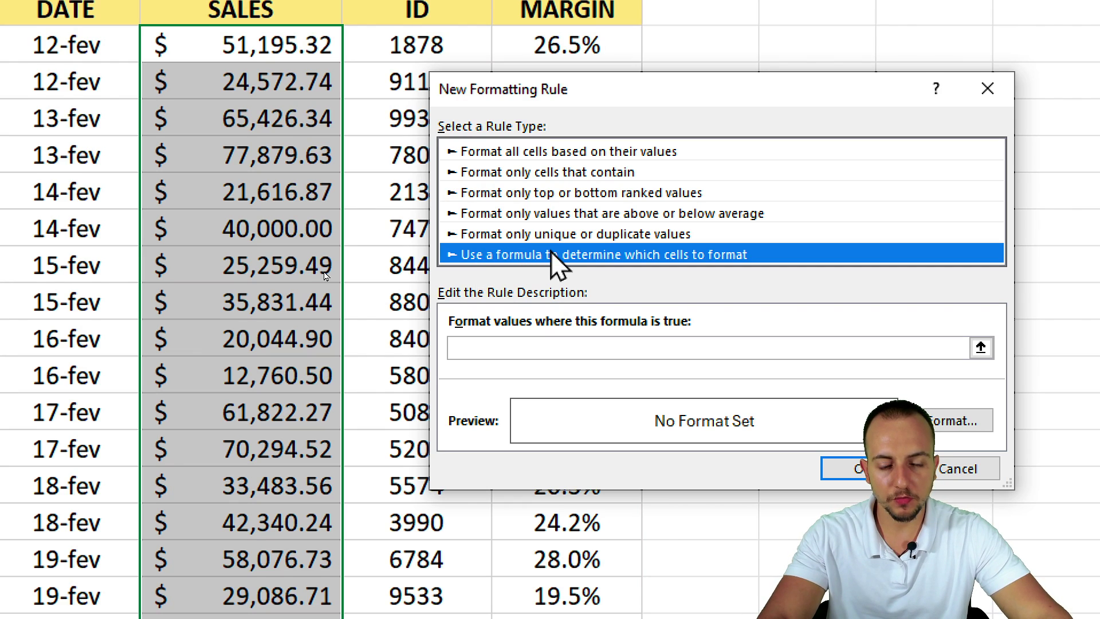
pyautogui.click(483, 347)
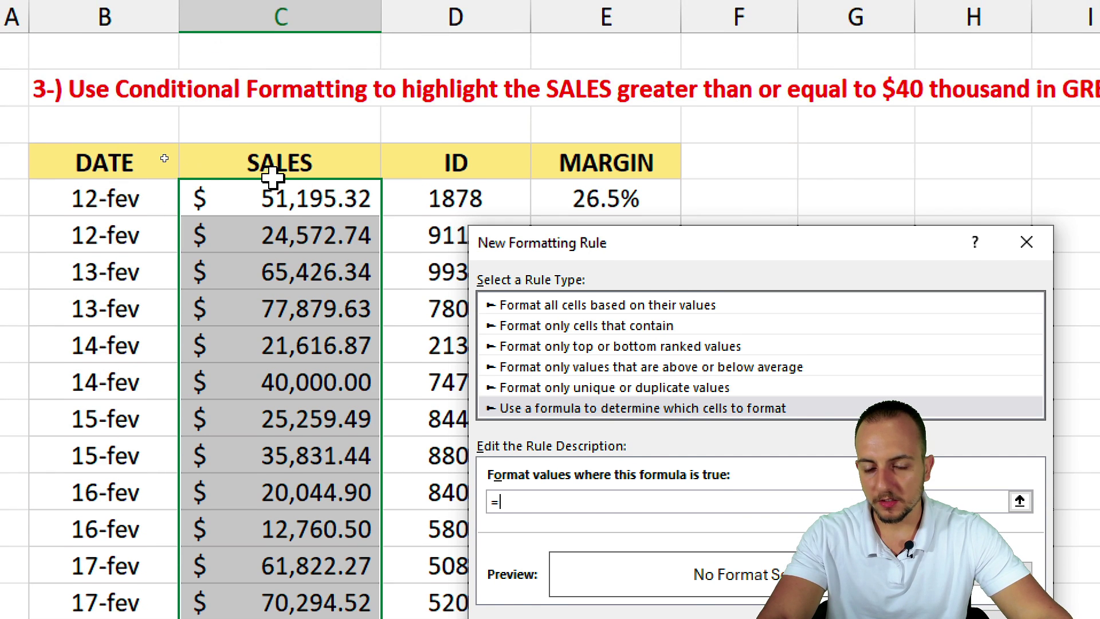
pyautogui.click(272, 197)
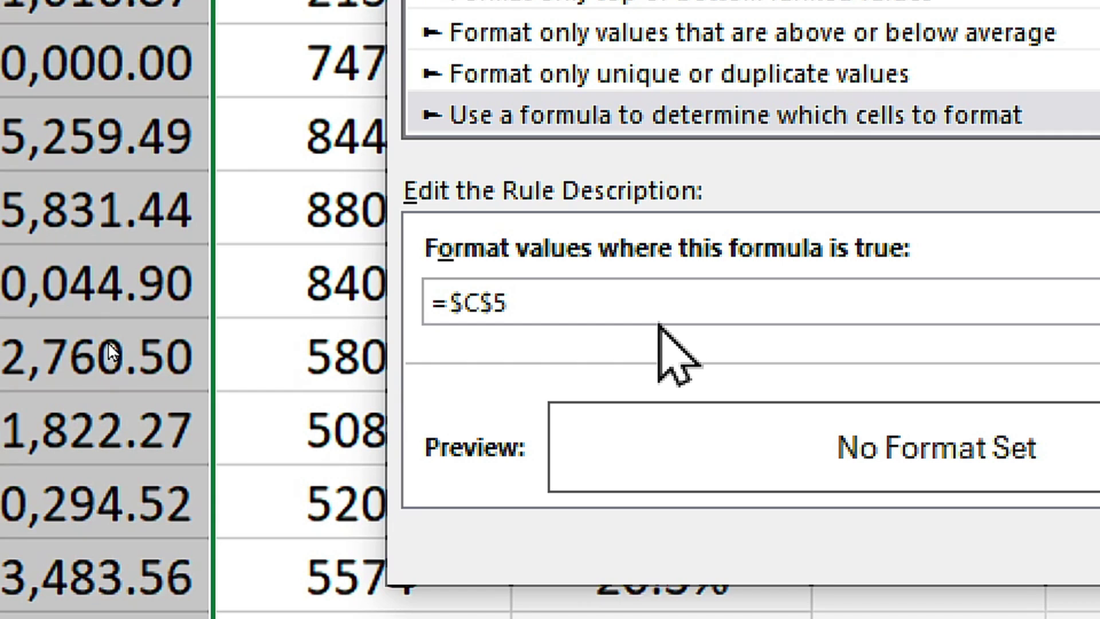
pyautogui.write('>=40000')
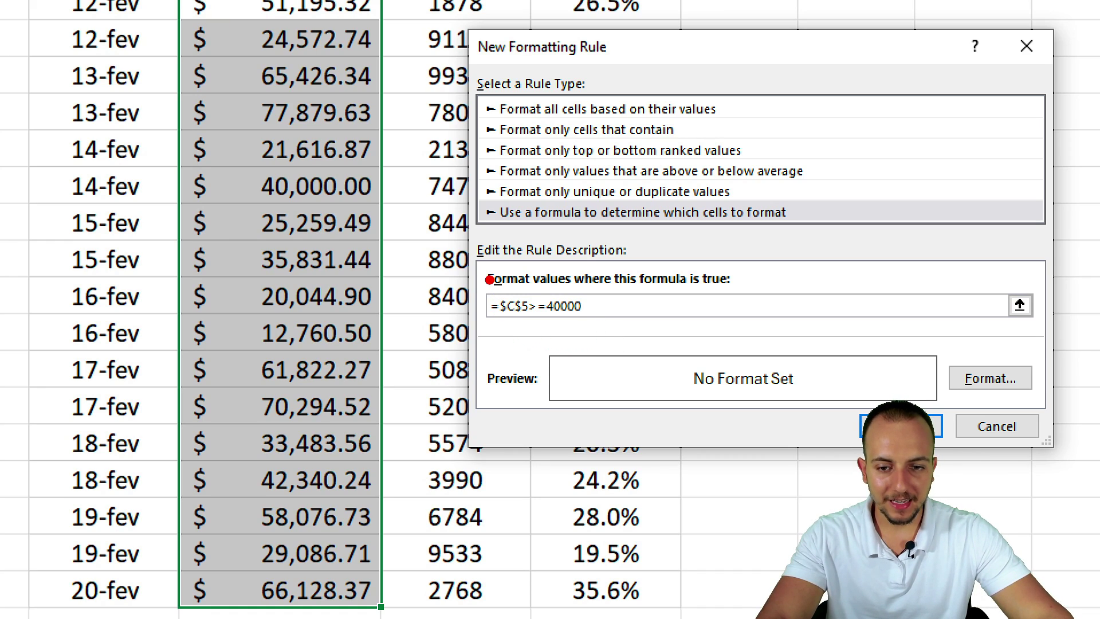
pyautogui.moveTo(489, 279); pyautogui.dragTo(532, 332)
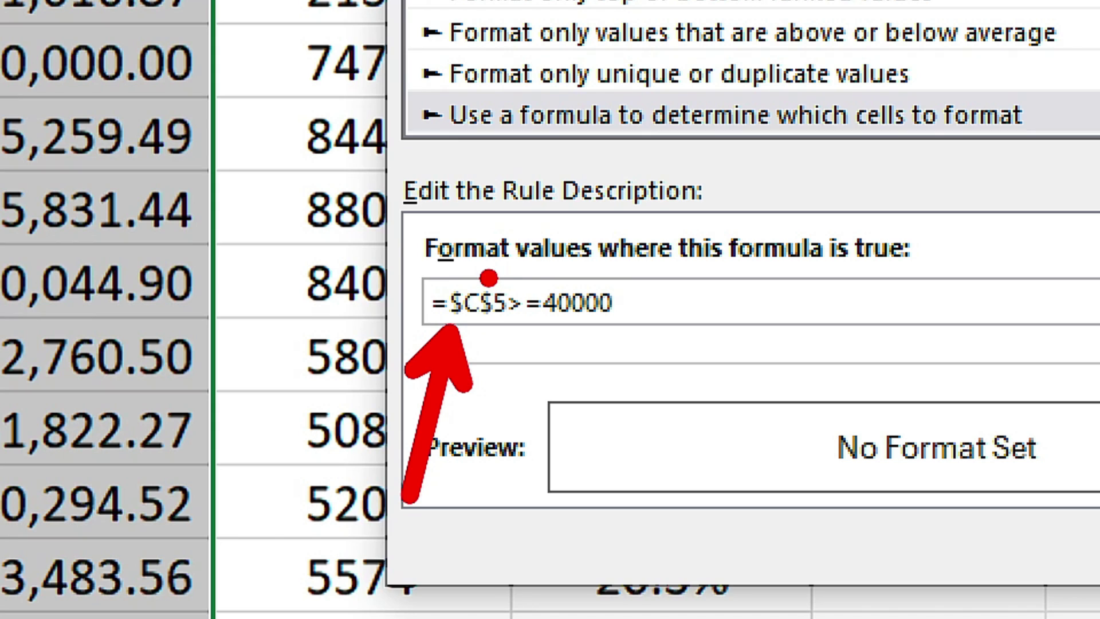
pyautogui.moveTo(490, 282); pyautogui.dragTo(539, 125)
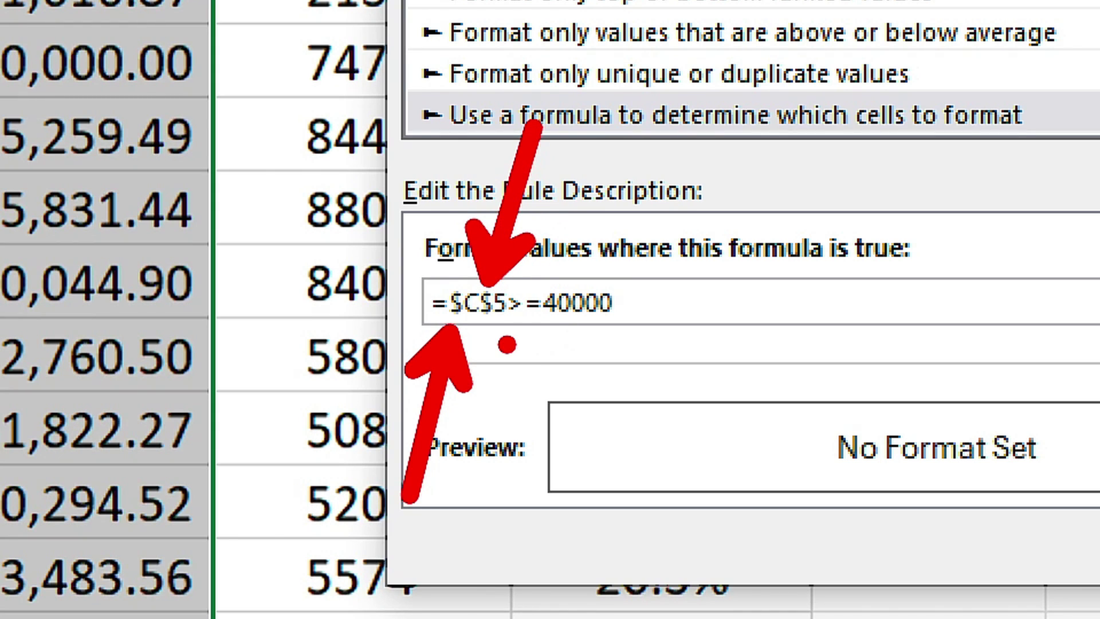
pyautogui.hotkey('ctrl', 'z')
pyautogui.hotkey('ctrl', 'z')
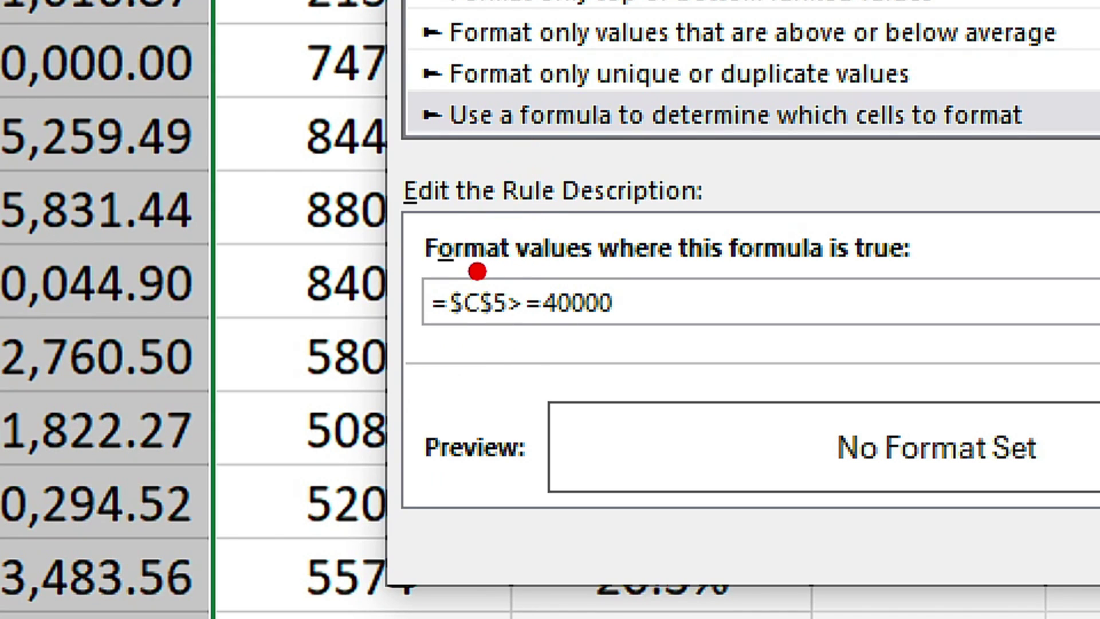
pyautogui.press('t')
pyautogui.moveTo(500, 340); pyautogui.dragTo(528, 353)
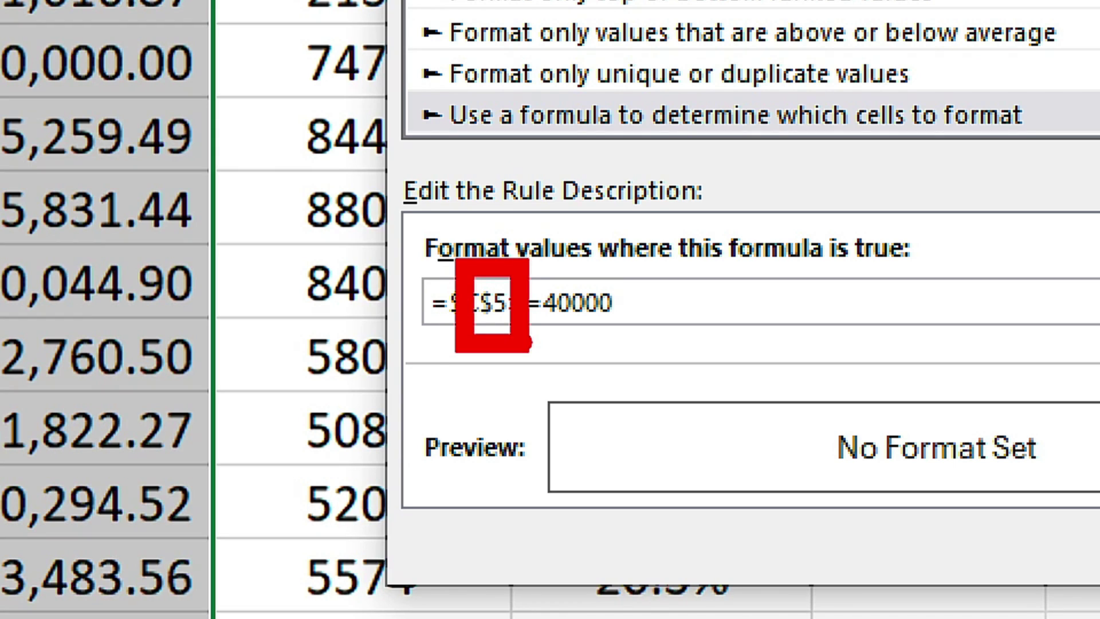
pyautogui.hotkey('ctrl', 'z')
pyautogui.moveTo(467, 259); pyautogui.dragTo(524, 340)
pyautogui.hotkey('ctrl', 'z')
pyautogui.moveTo(619, 276); pyautogui.dragTo(789, 276)
pyautogui.moveTo(637, 312); pyautogui.dragTo(799, 304)
pyautogui.moveTo(648, 346); pyautogui.dragTo(757, 344)
pyautogui.moveTo(633, 384); pyautogui.dragTo(751, 383)
pyautogui.hotkey('ctrl', 'z')
pyautogui.hotkey('ctrl', 'z')
pyautogui.hotkey('ctrl', 'z')
pyautogui.hotkey('ctrl', 'z')
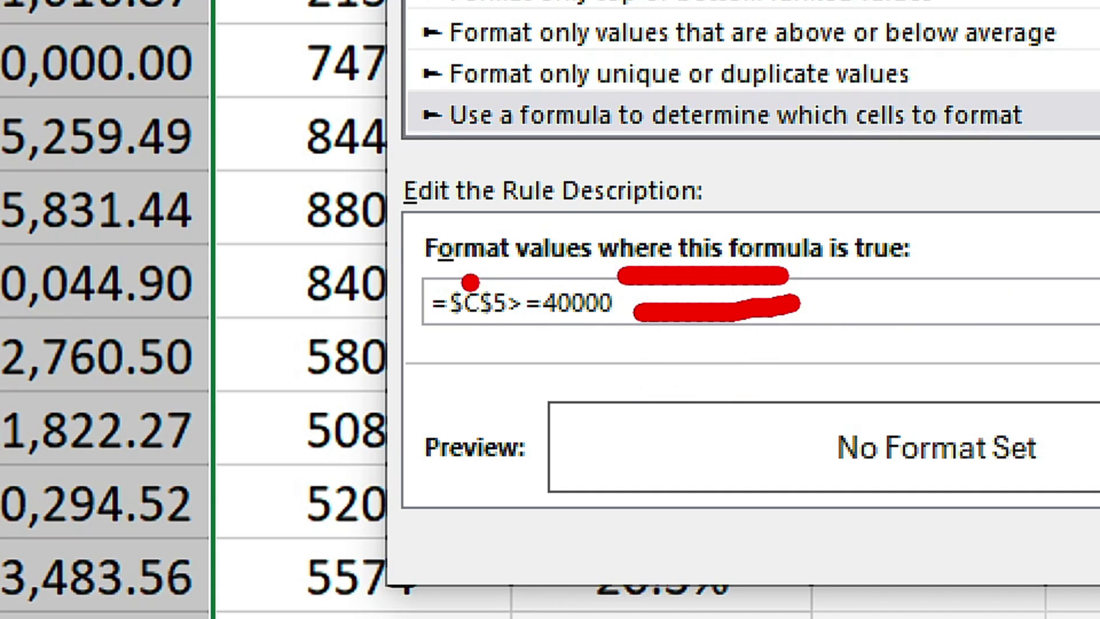
pyautogui.moveTo(465, 259); pyautogui.dragTo(505, 338)
pyautogui.press('Escape')
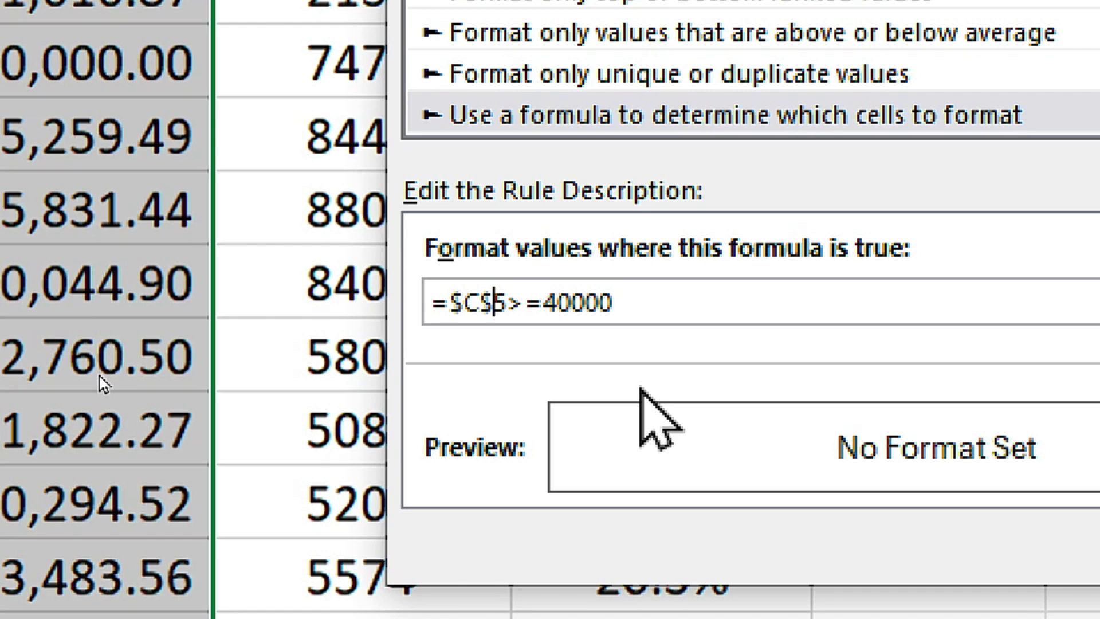
# - Make the row reference relative so the rule formula reads =$C5>=40000, and apply the rule with a light green fill
pyautogui.press('BackSpace')
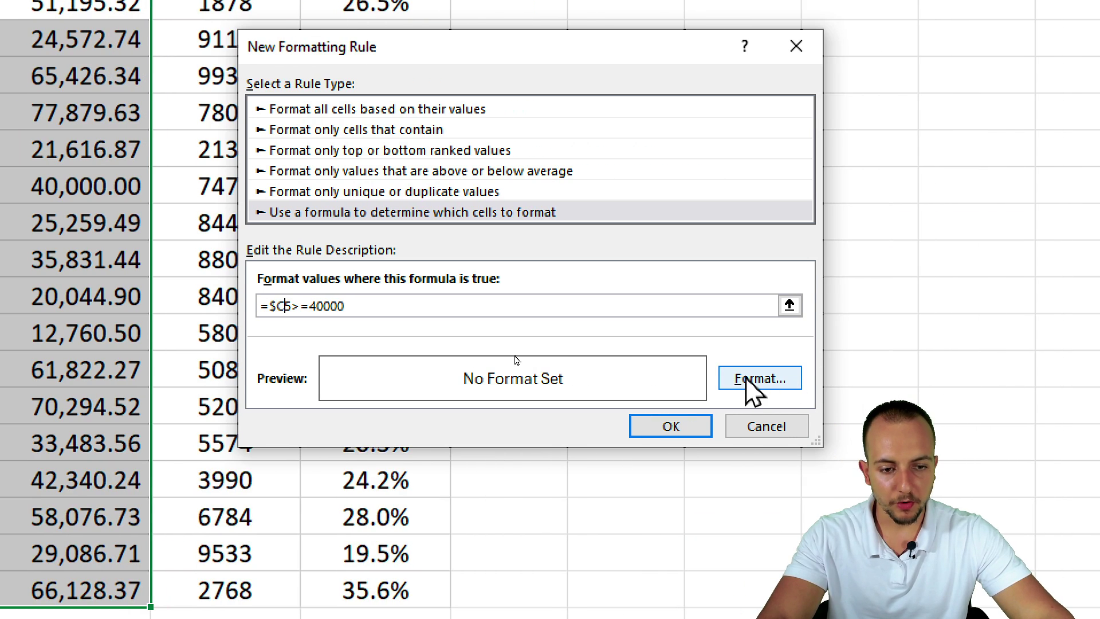
pyautogui.click(751, 379)
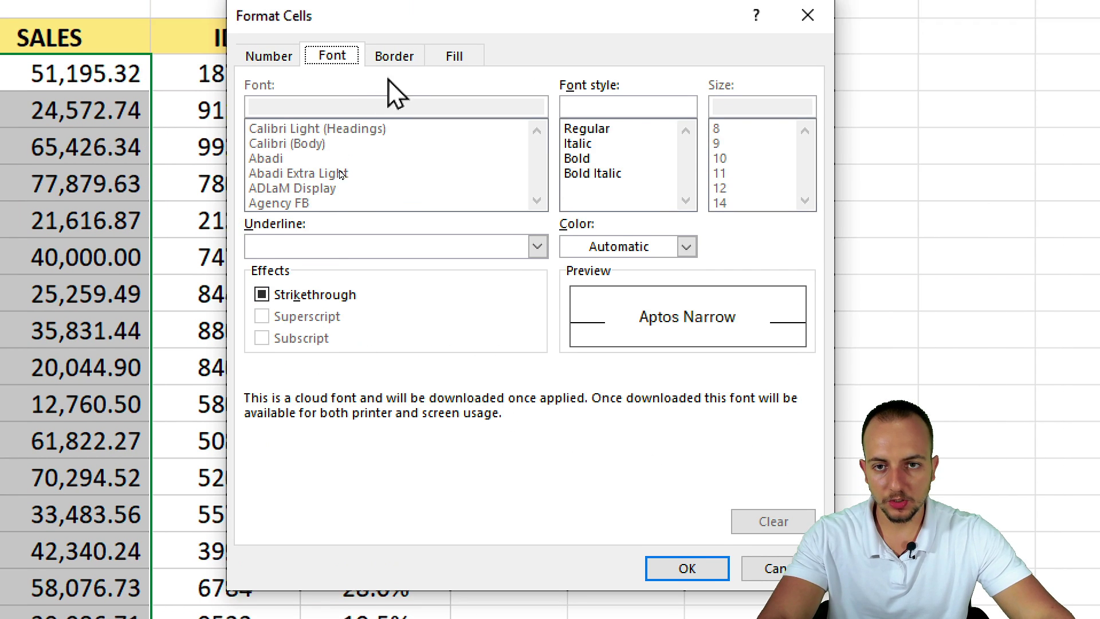
pyautogui.click(455, 78)
pyautogui.click(451, 212)
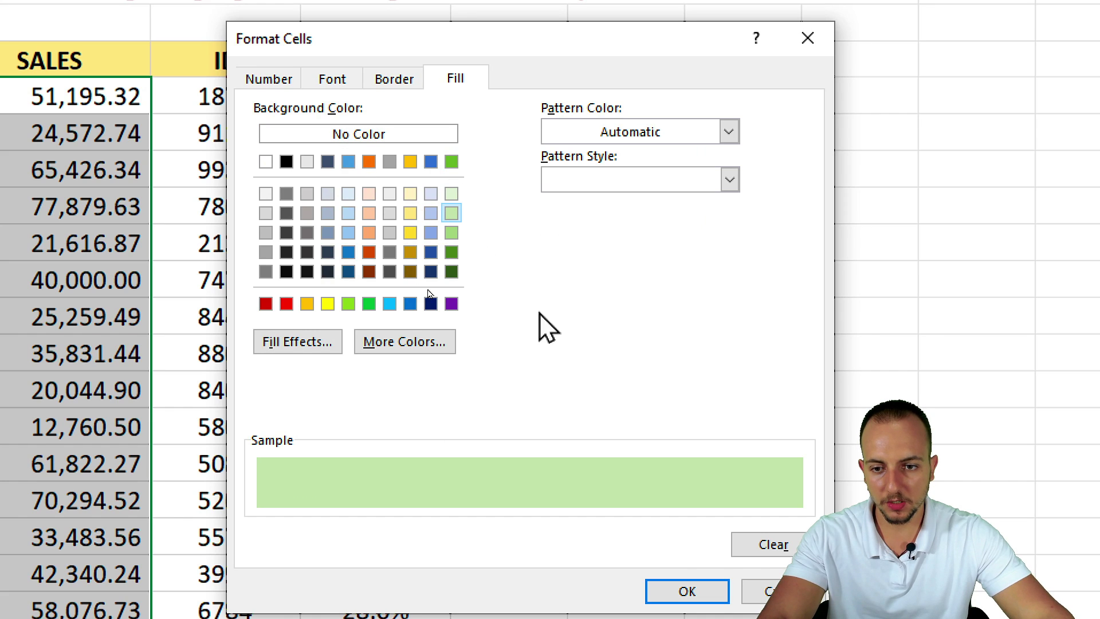
pyautogui.click(687, 590)
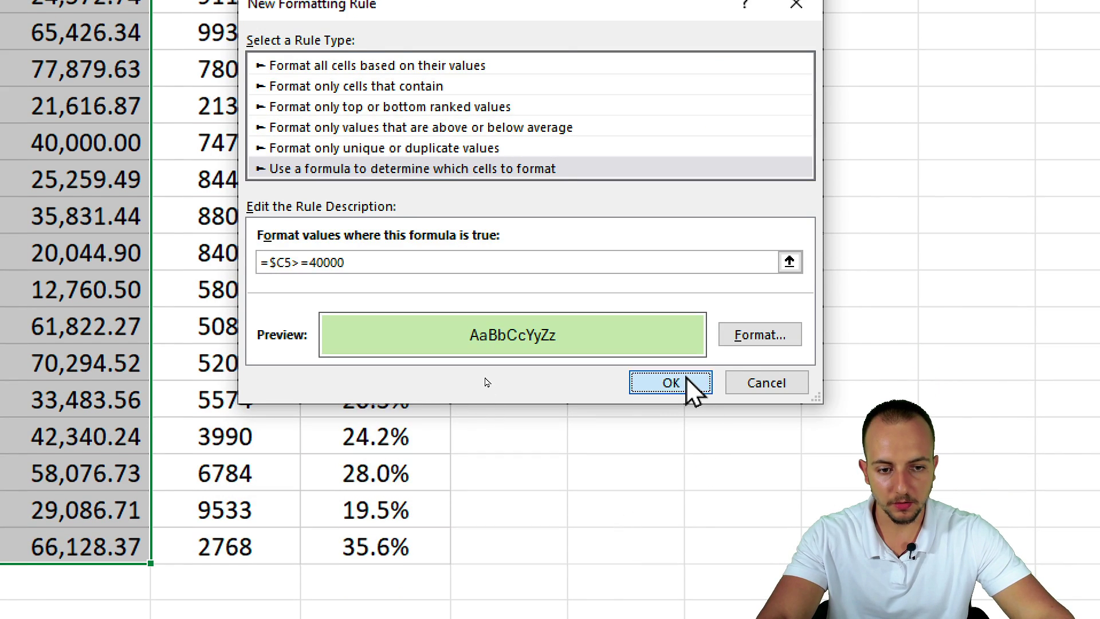
pyautogui.click(686, 379)
pyautogui.click(525, 374)
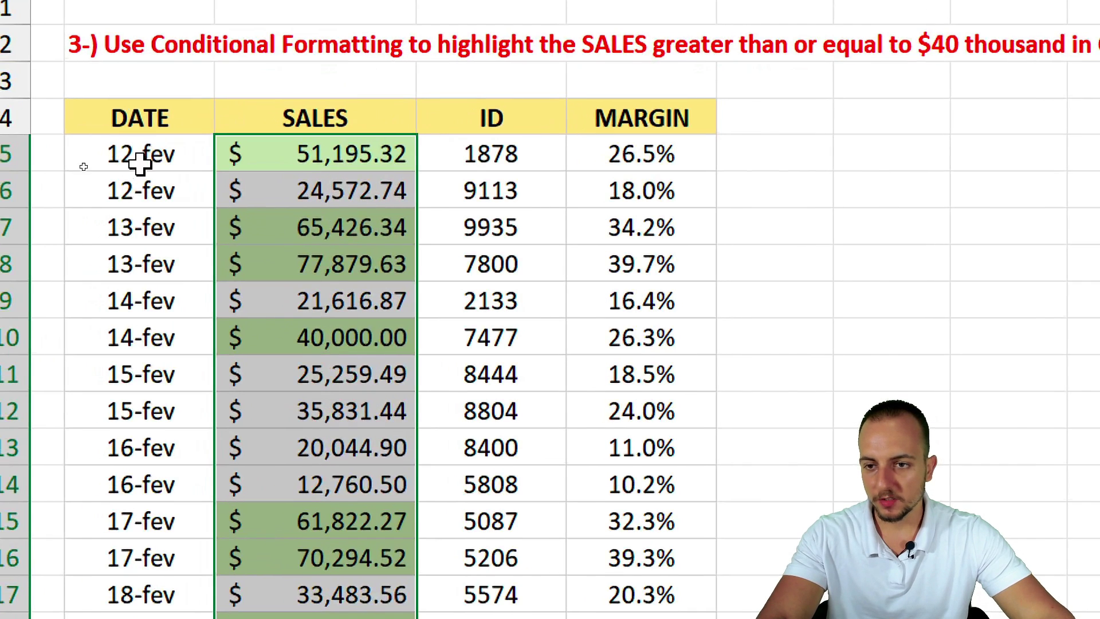
pyautogui.click(57, 155)
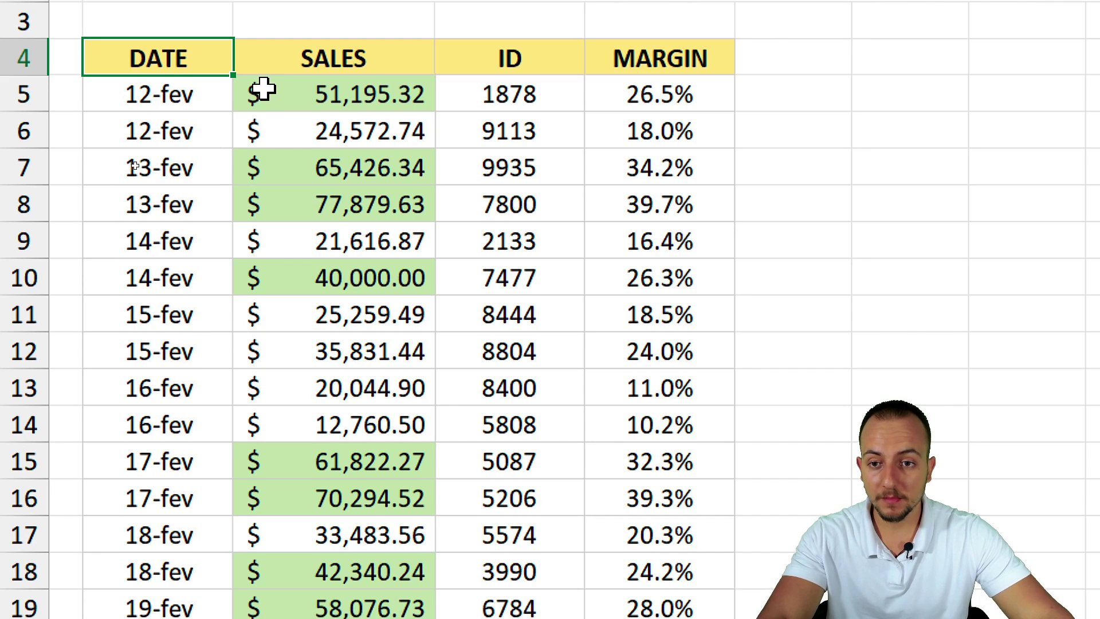
pyautogui.moveTo(264, 89); pyautogui.dragTo(266, 281)
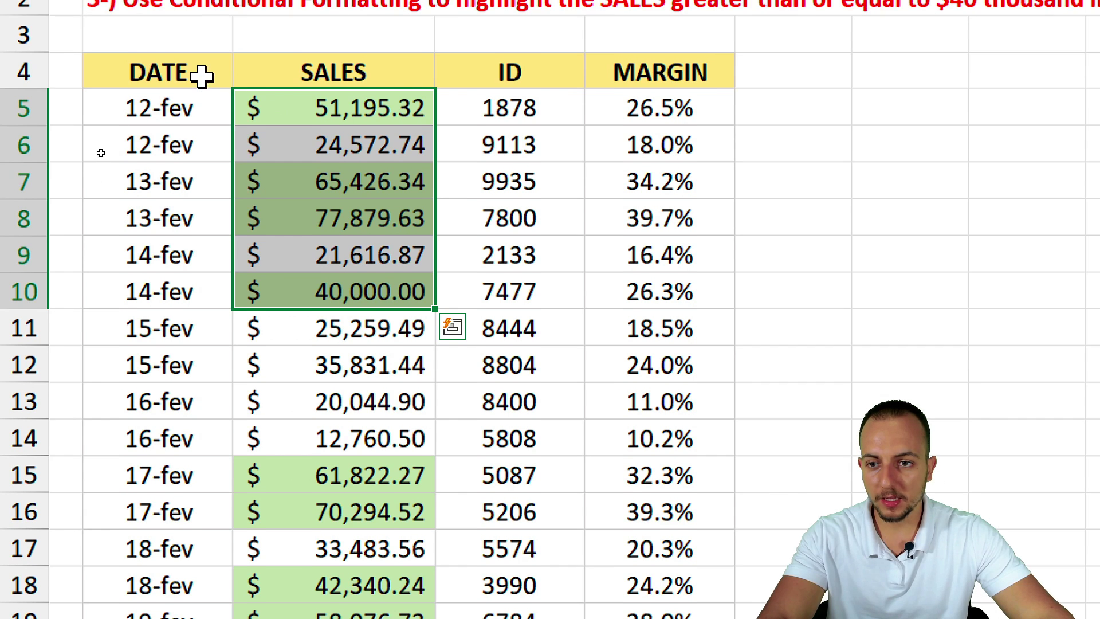
pyautogui.click(290, 103)
pyautogui.hotkey('ctrl', '2')
pyautogui.moveTo(481, 86)
pyautogui.mouseDown()
pyautogui.moveTo(447, 124)
pyautogui.moveTo(450, 74)
pyautogui.mouseUp()
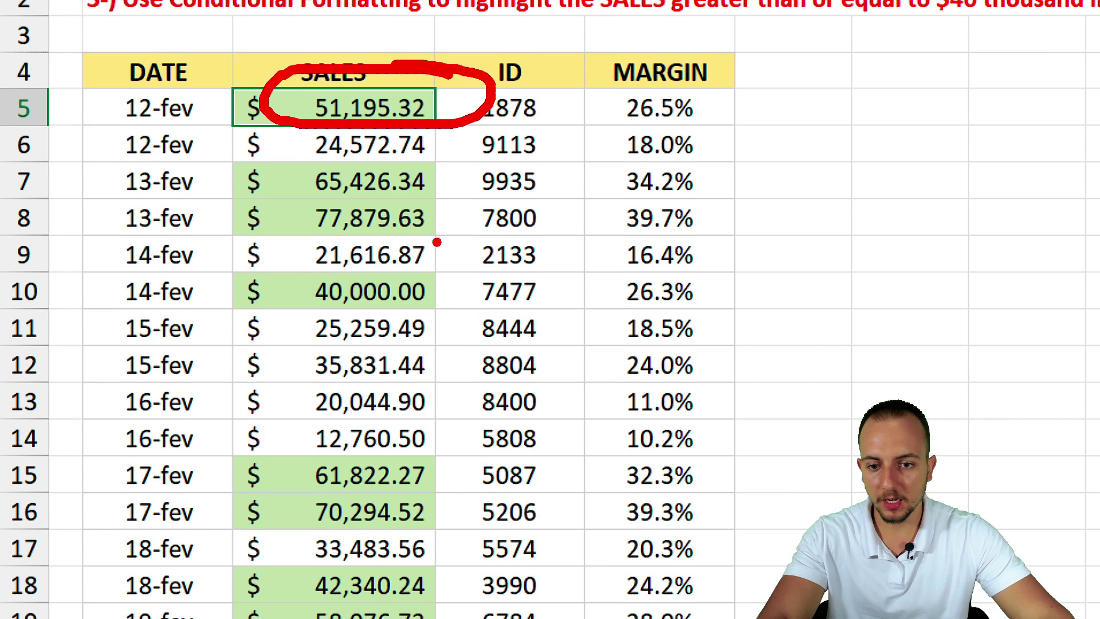
pyautogui.moveTo(436, 242)
pyautogui.mouseDown()
pyautogui.moveTo(440, 232)
pyautogui.moveTo(310, 229)
pyautogui.mouseUp()
pyautogui.press('Escape')
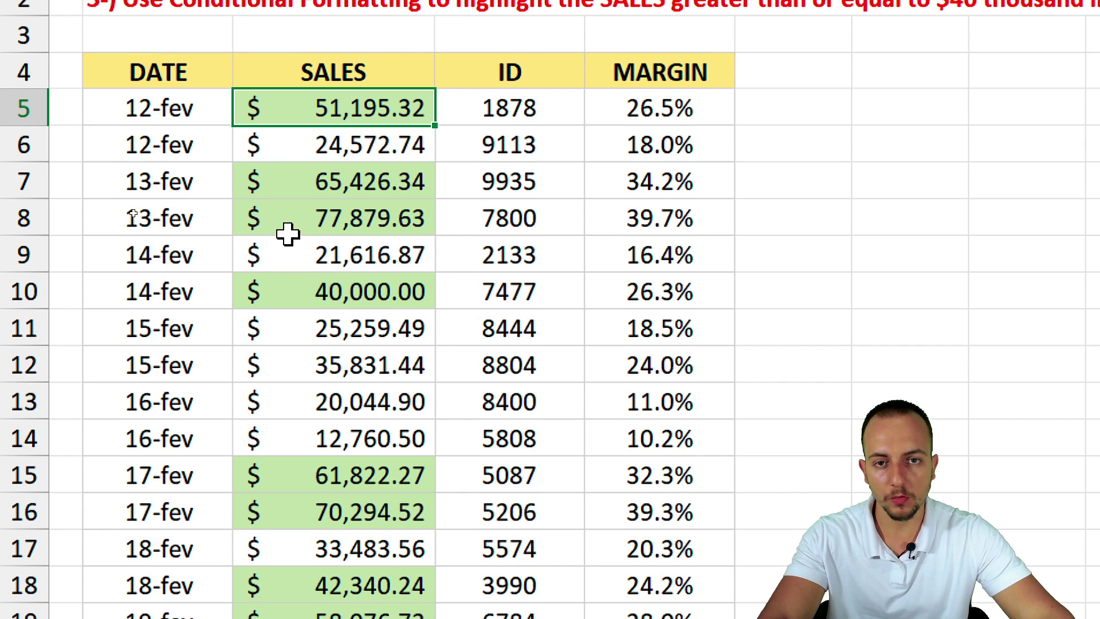
# - Open the Q (4) sheet with the stock list and sales report exercise
pyautogui.click(208, 81)
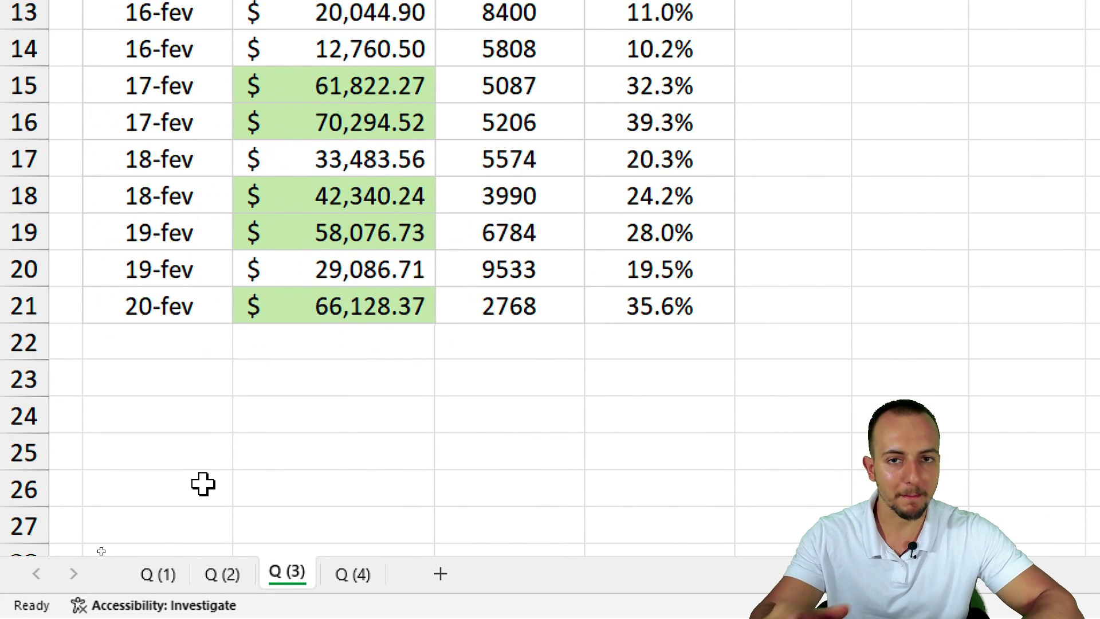
pyautogui.click(361, 582)
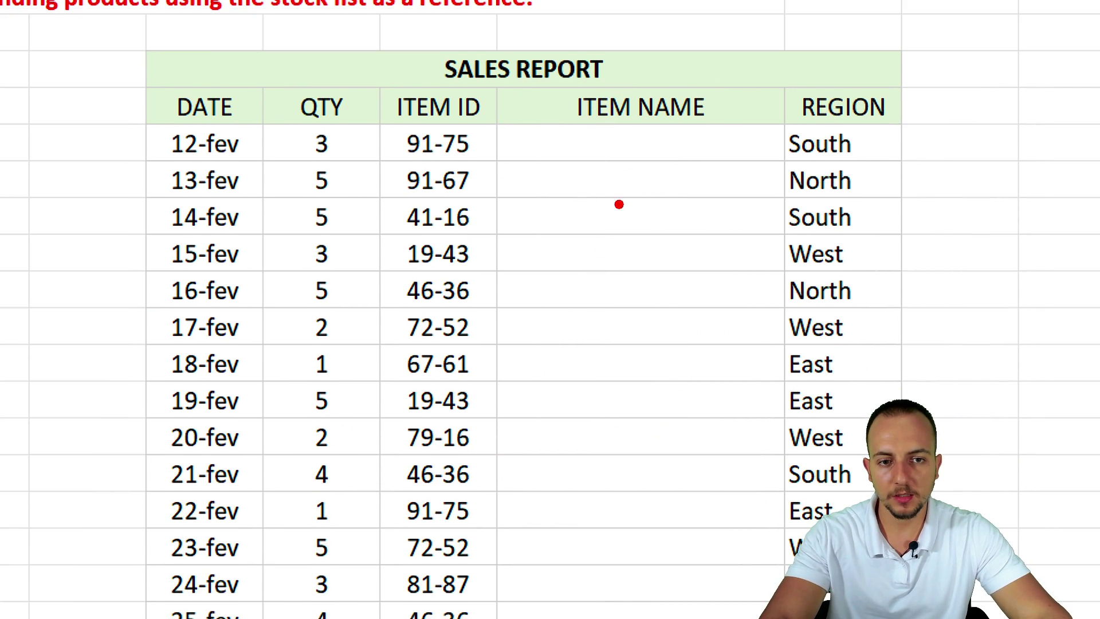
pyautogui.moveTo(650, 140); pyautogui.dragTo(636, 550)
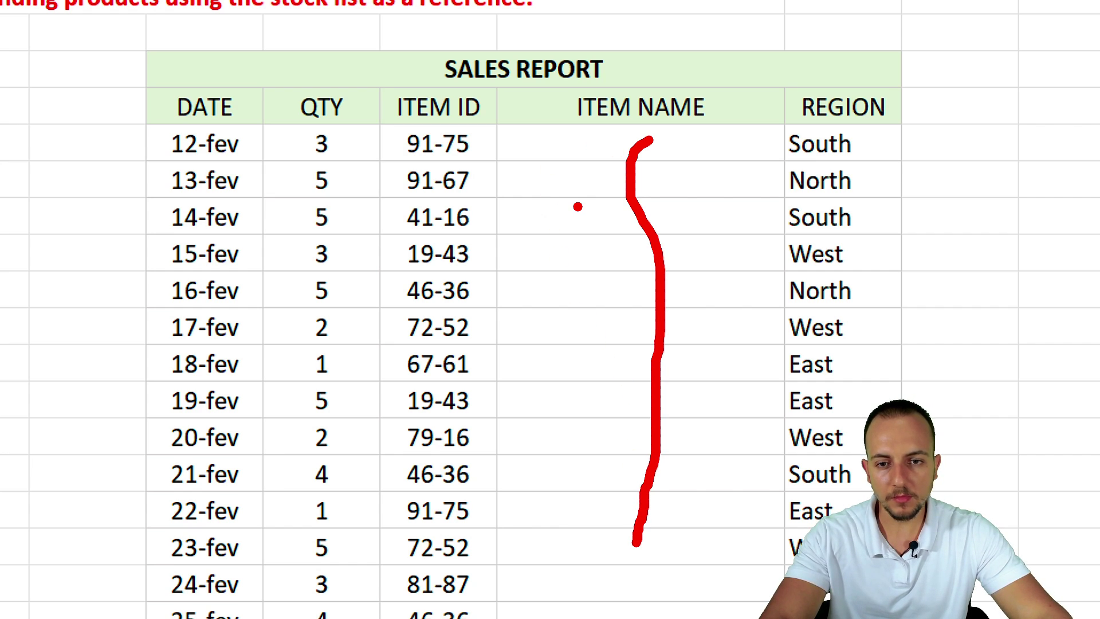
pyautogui.moveTo(606, 137); pyautogui.dragTo(685, 136)
pyautogui.moveTo(606, 179); pyautogui.dragTo(674, 172)
pyautogui.moveTo(605, 221); pyautogui.dragTo(696, 213)
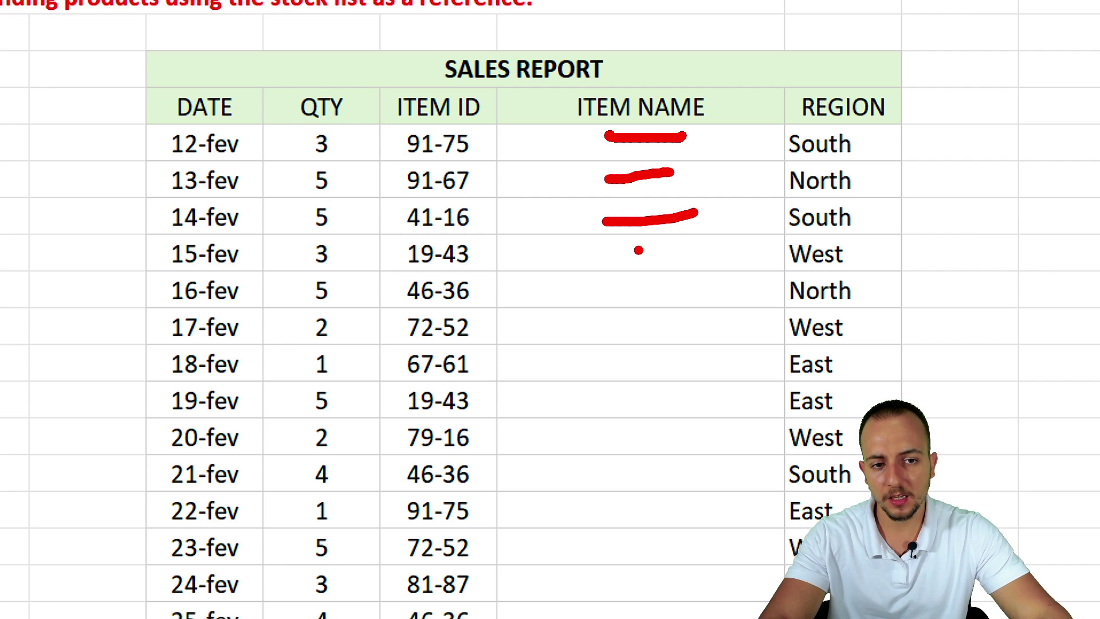
pyautogui.moveTo(613, 264); pyautogui.dragTo(698, 249)
pyautogui.hotkey('ctrl', 'z')
pyautogui.hotkey('ctrl', 'z')
pyautogui.hotkey('ctrl', 'z')
pyautogui.hotkey('ctrl', 'z')
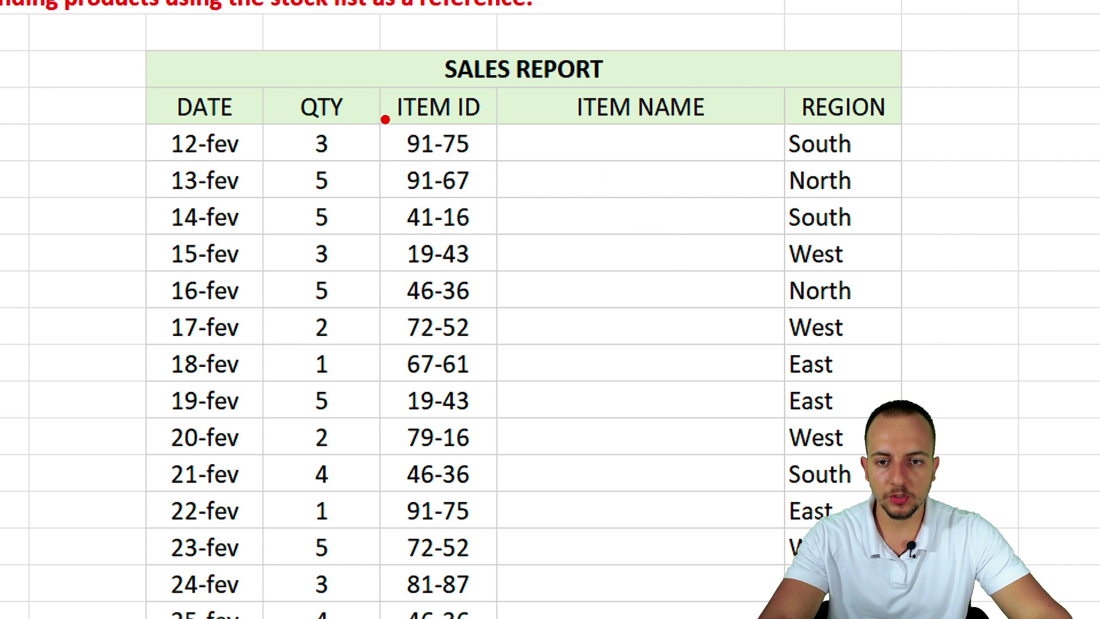
pyautogui.moveTo(393, 122)
pyautogui.mouseDown()
pyautogui.moveTo(418, 158)
pyautogui.moveTo(480, 158)
pyautogui.moveTo(382, 203)
pyautogui.moveTo(411, 202)
pyautogui.moveTo(489, 242)
pyautogui.moveTo(586, 313)
pyautogui.mouseUp()
pyautogui.hotkey('ctrl', 'z')
pyautogui.hotkey('ctrl', 'z')
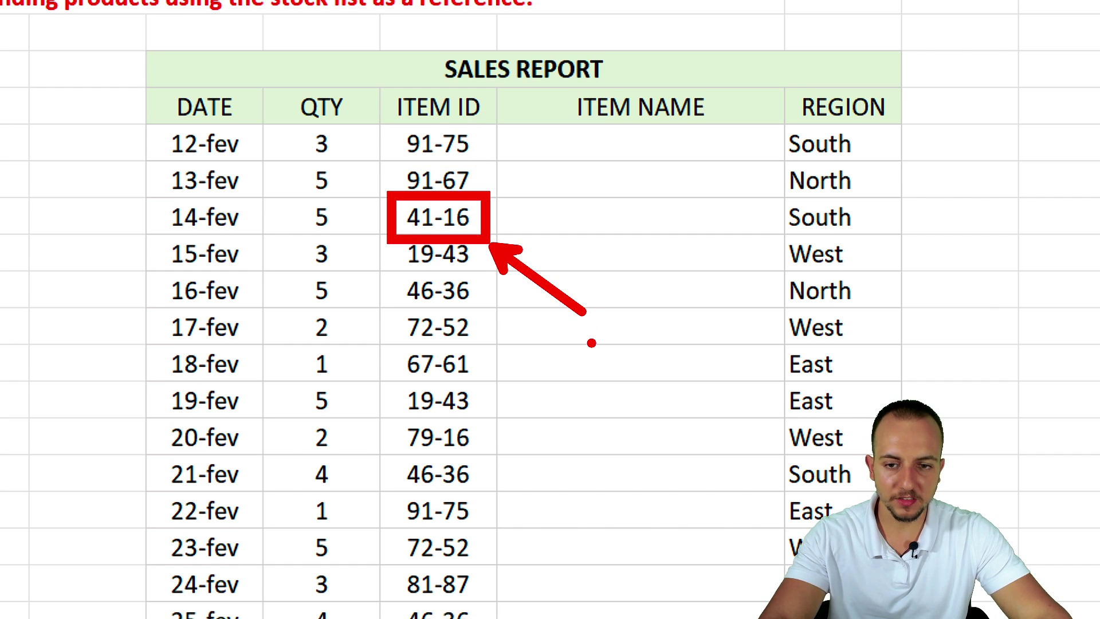
pyautogui.press('Escape')
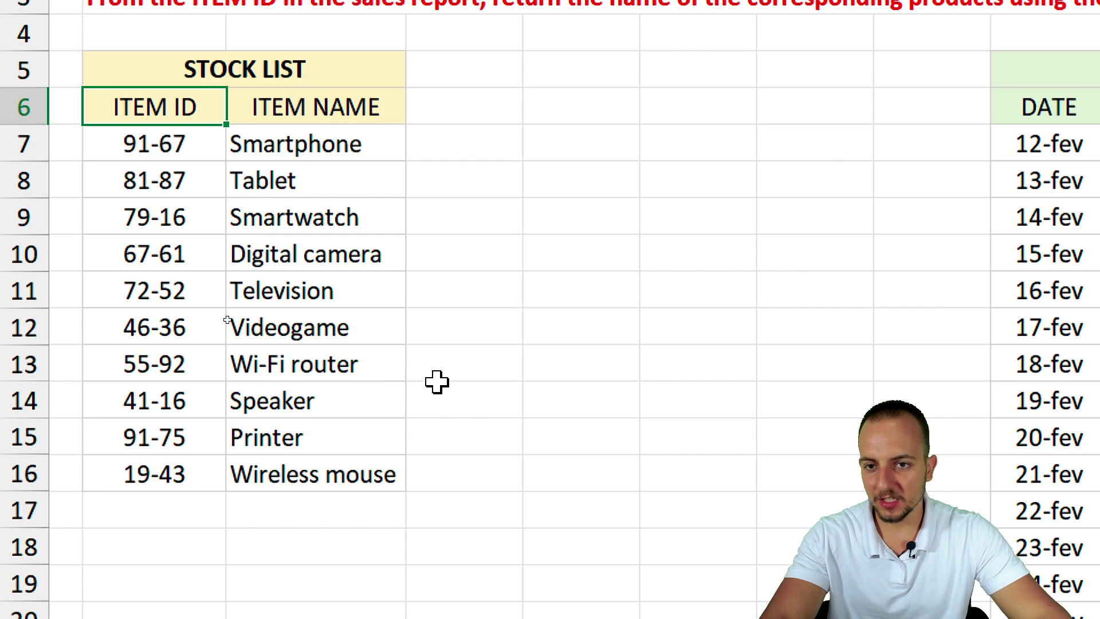
pyautogui.click(455, 373)
pyautogui.moveTo(101, 375); pyautogui.dragTo(206, 426)
pyautogui.moveTo(222, 374)
pyautogui.mouseDown()
pyautogui.moveTo(292, 420)
pyautogui.moveTo(327, 427)
pyautogui.moveTo(530, 366)
pyautogui.mouseUp()
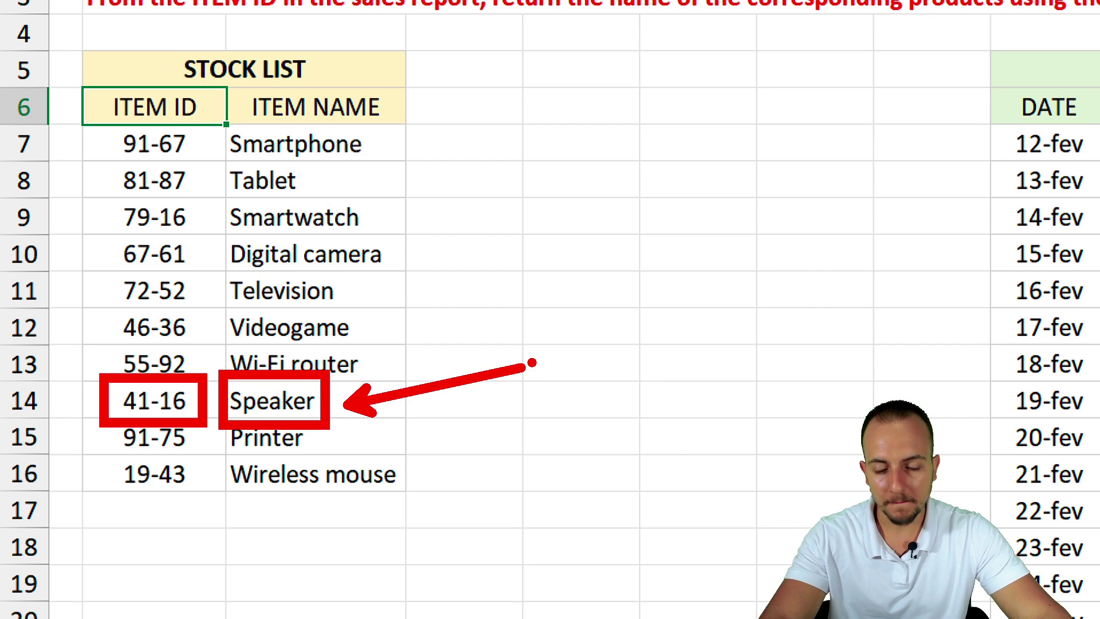
pyautogui.hotkey('ctrl', 'z')
pyautogui.hotkey('ctrl', 'z')
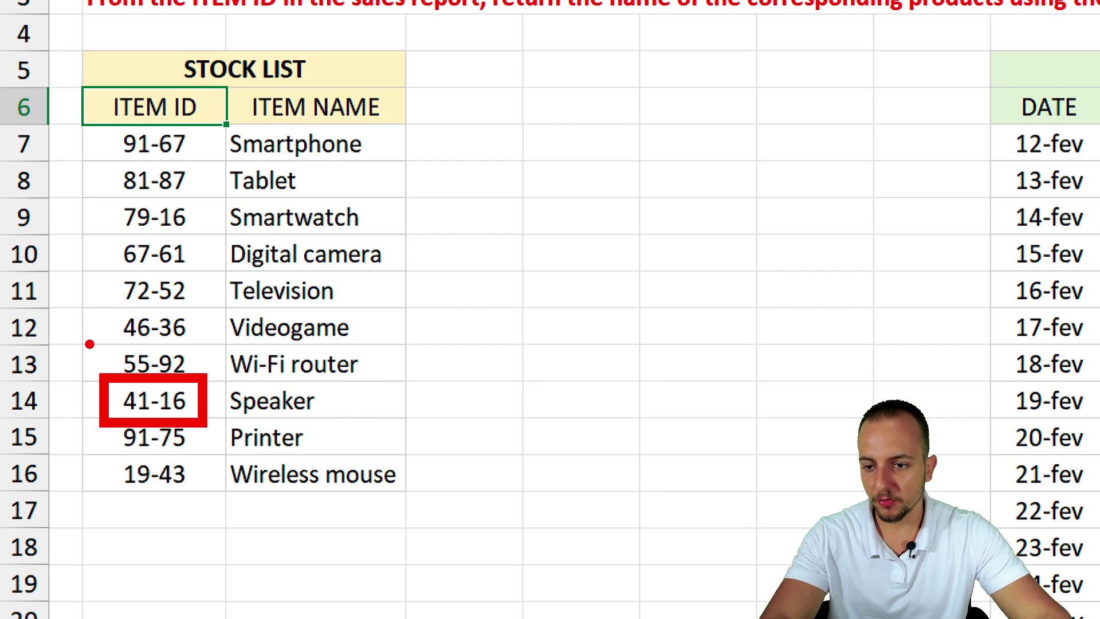
pyautogui.moveTo(96, 358); pyautogui.dragTo(96, 150)
pyautogui.moveTo(323, 426); pyautogui.dragTo(200, 429)
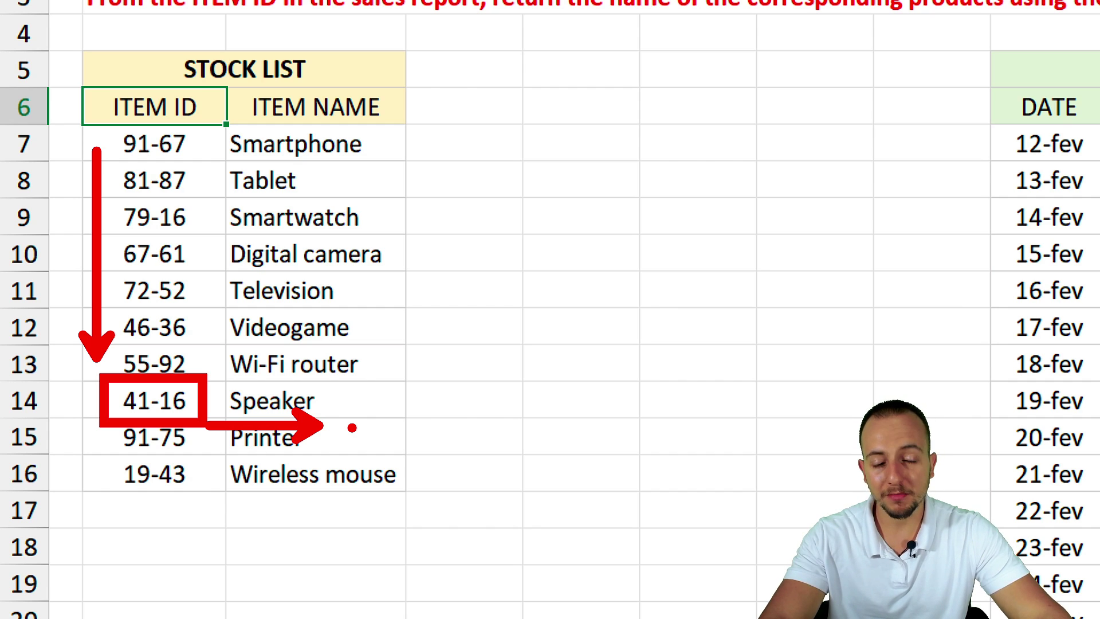
pyautogui.press('Escape')
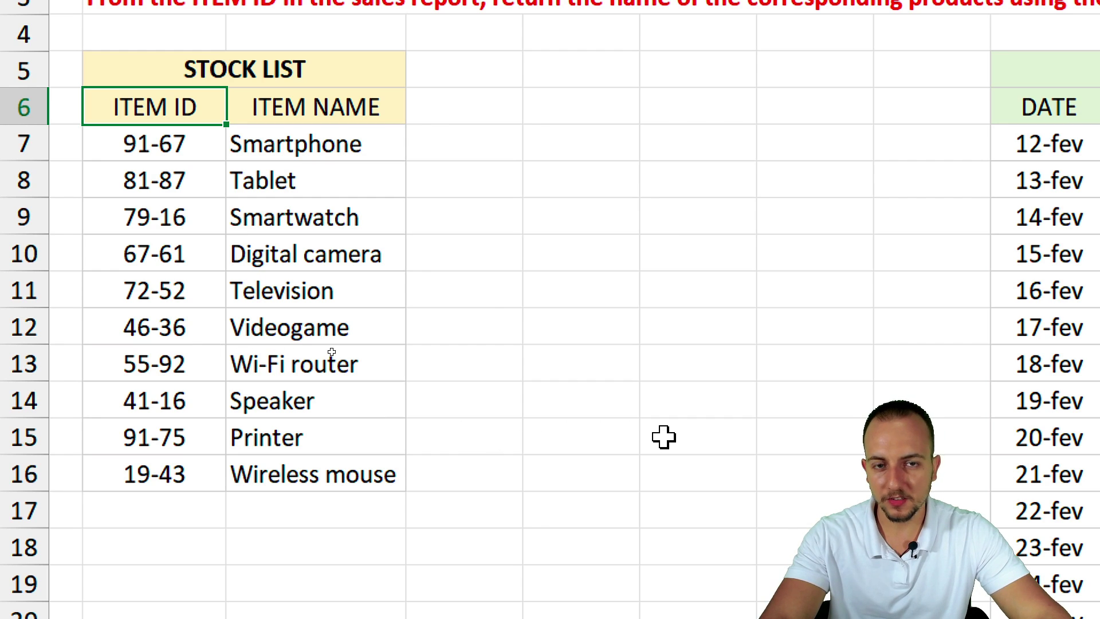
# - Start a VLOOKUP formula in the first ITEM NAME cell of the sales report, using the ITEM ID in K7 as lookup value
pyautogui.click(601, 146)
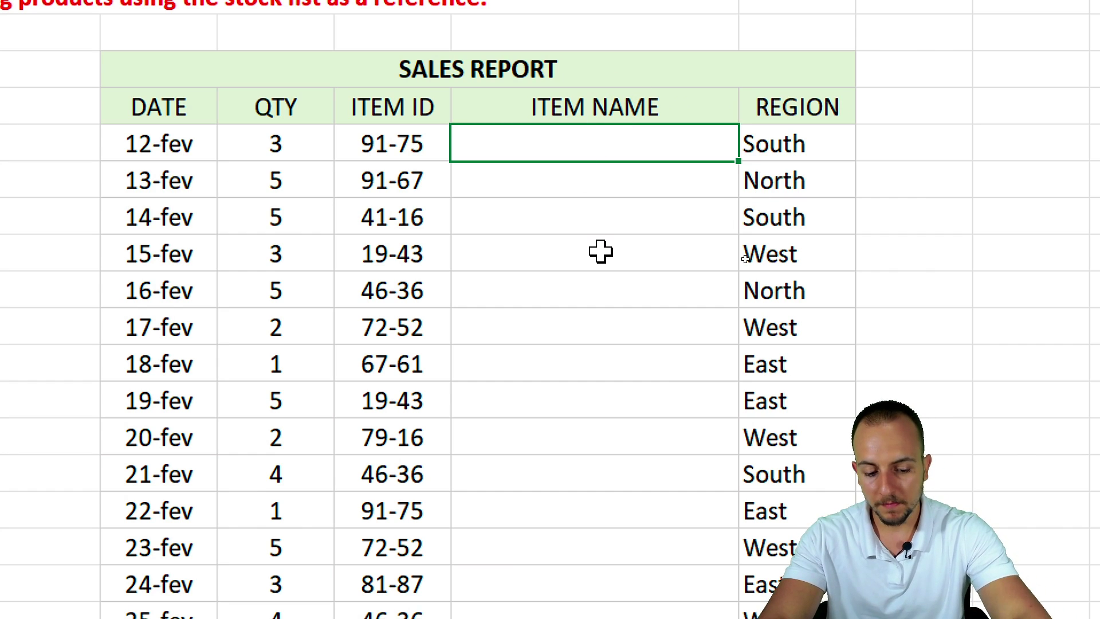
pyautogui.write('=vlo')
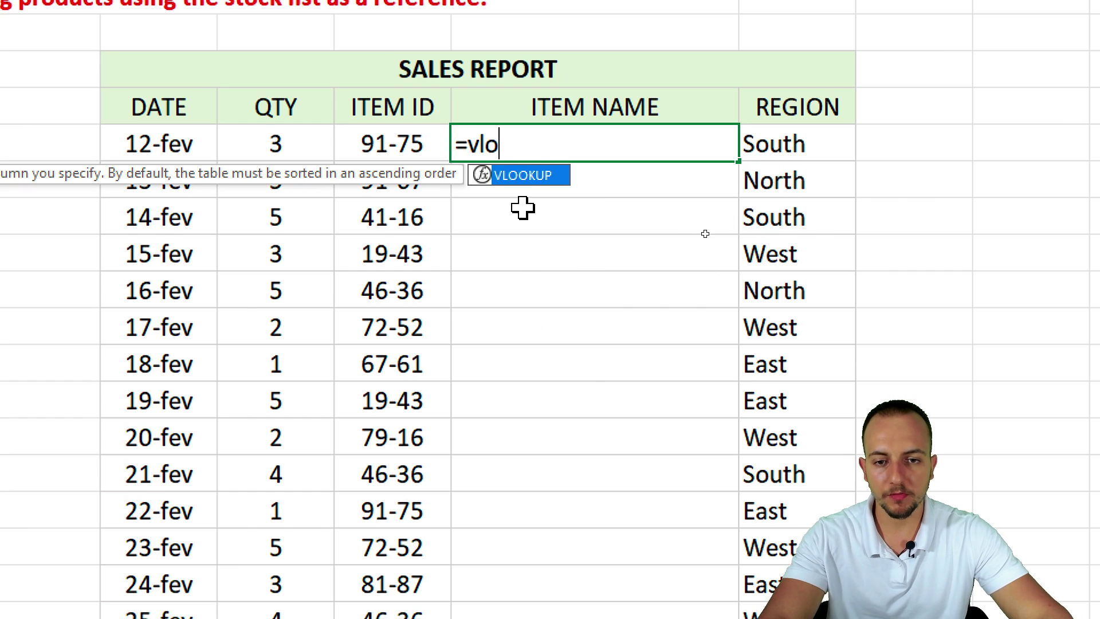
pyautogui.doubleClick(523, 175)
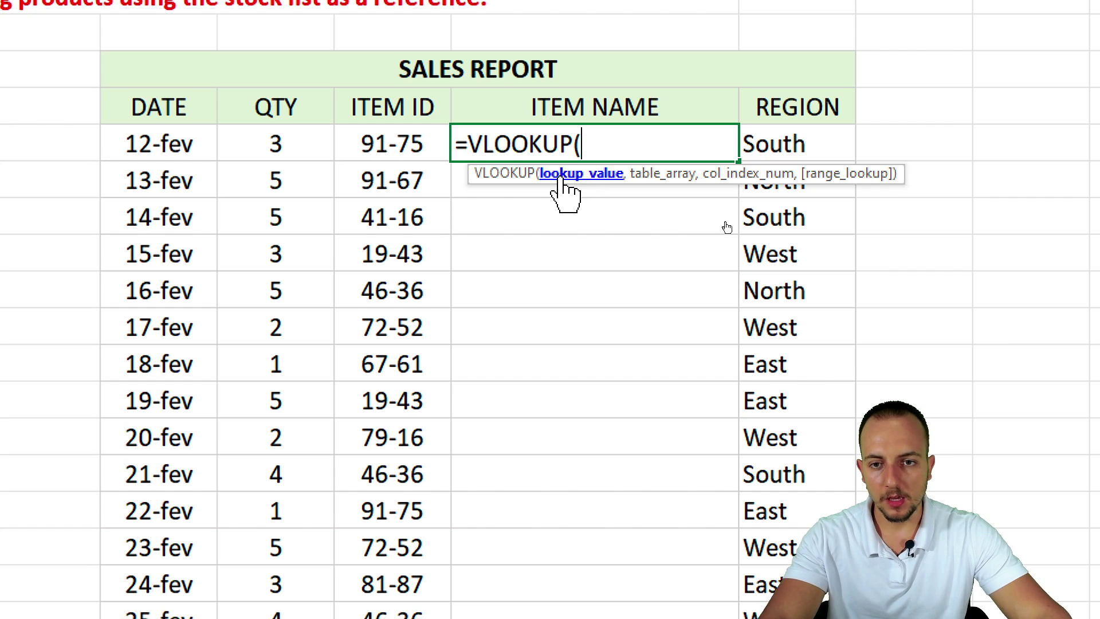
pyautogui.click(378, 143)
pyautogui.moveTo(390, 103)
pyautogui.mouseDown()
pyautogui.moveTo(359, 103)
pyautogui.moveTo(484, 111)
pyautogui.mouseUp()
pyautogui.press('Escape')
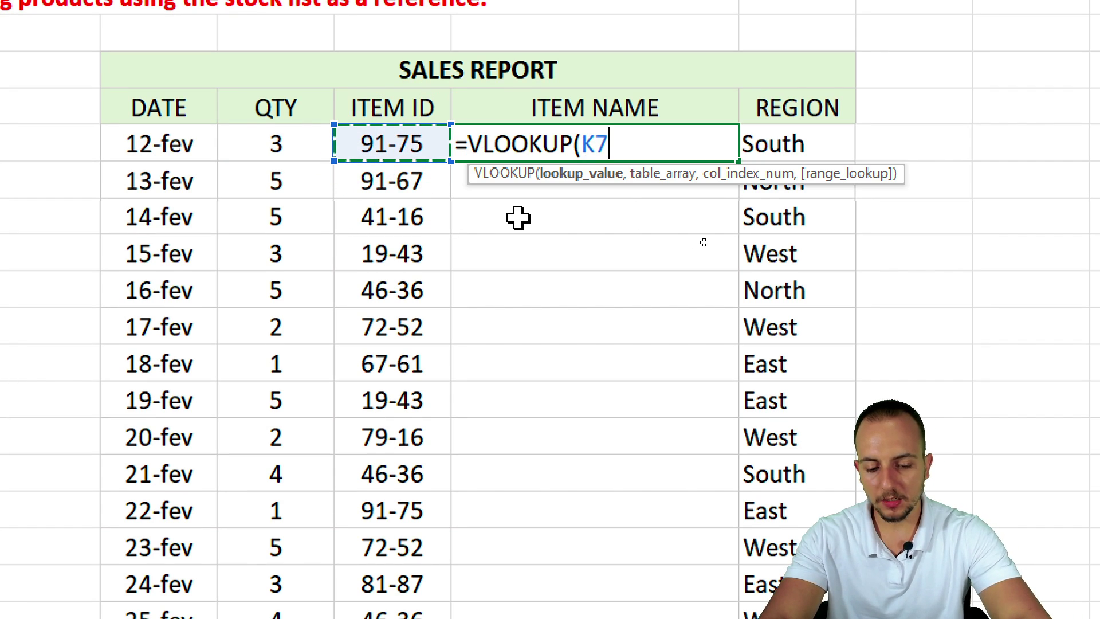
pyautogui.write(',')
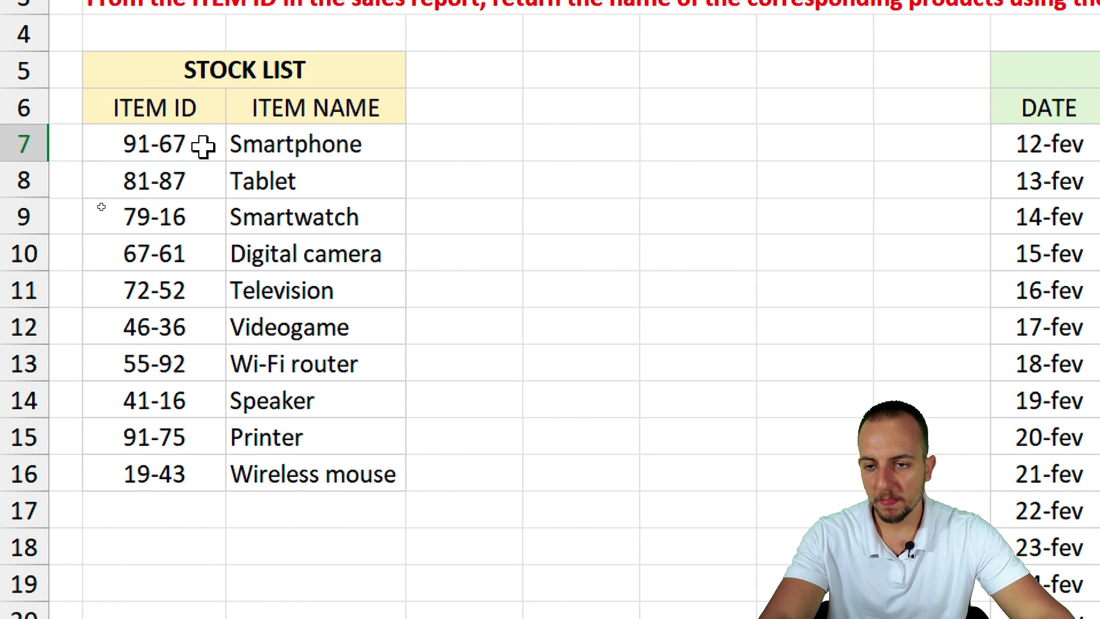
# - Set the stock list range B7:C16 as the table array and lock it as the absolute reference $B$7:$C$16
pyautogui.moveTo(197, 150); pyautogui.dragTo(272, 474)
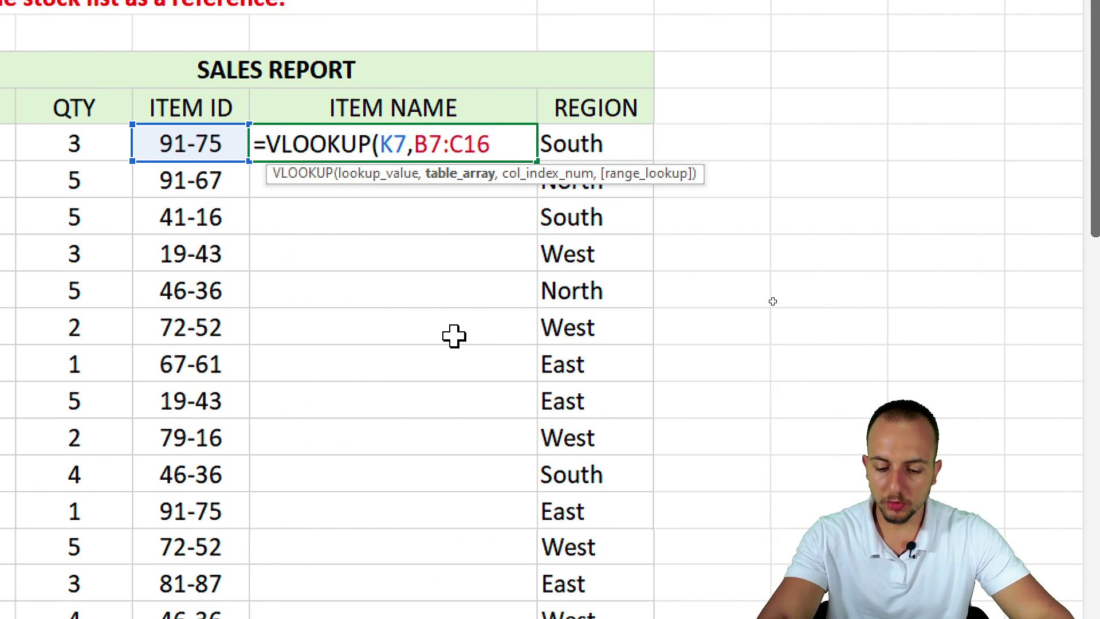
pyautogui.press('F4')
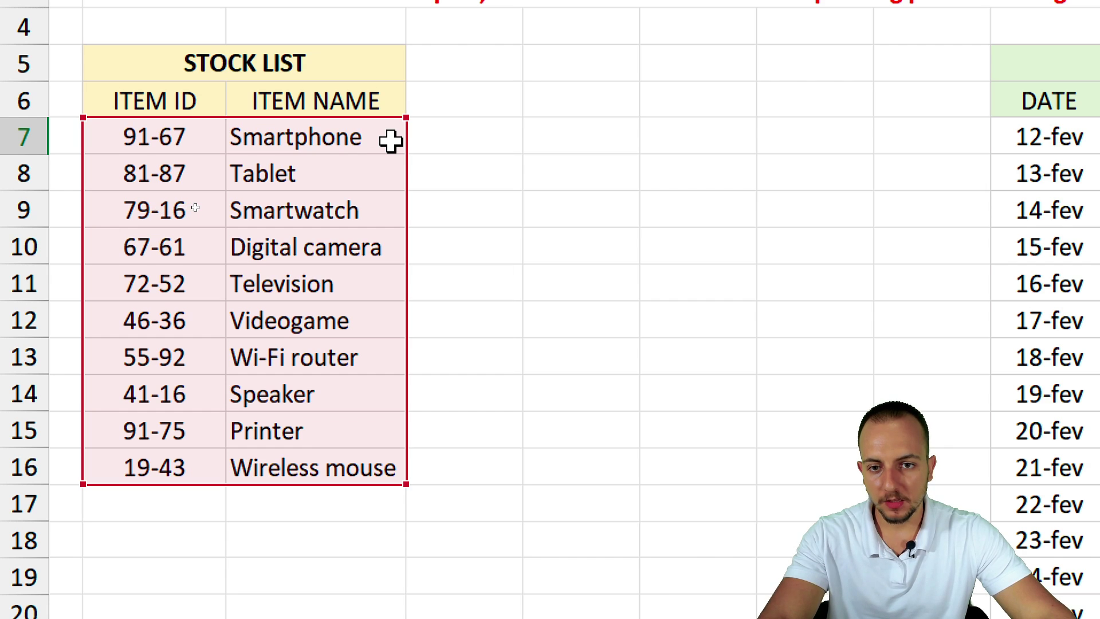
pyautogui.scroll(-2, 388, 223)
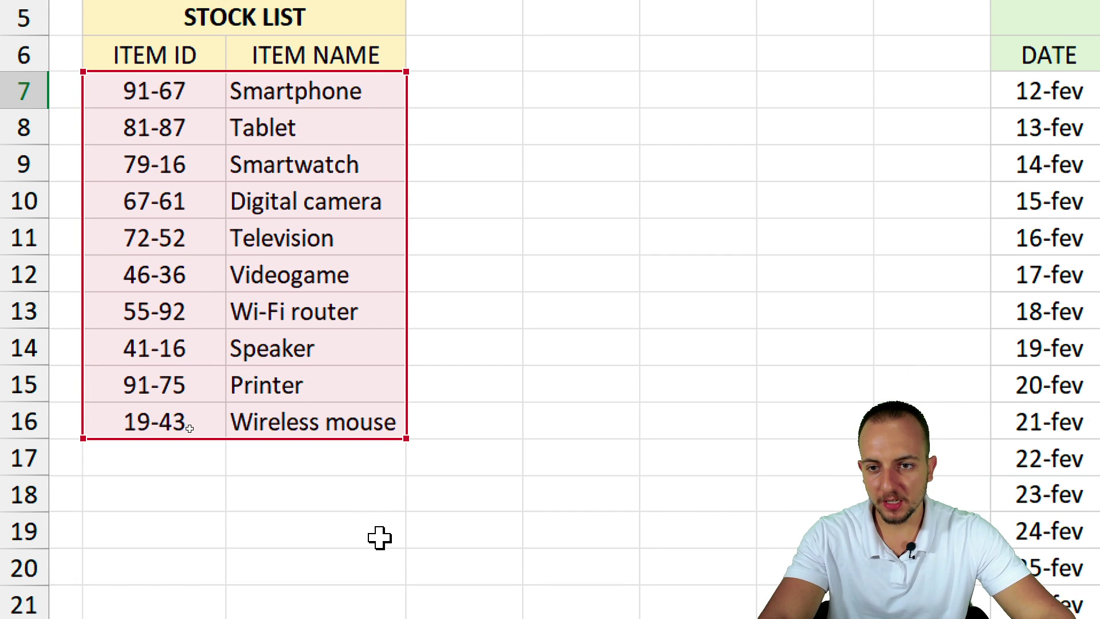
pyautogui.moveTo(405, 167); pyautogui.dragTo(287, 110)
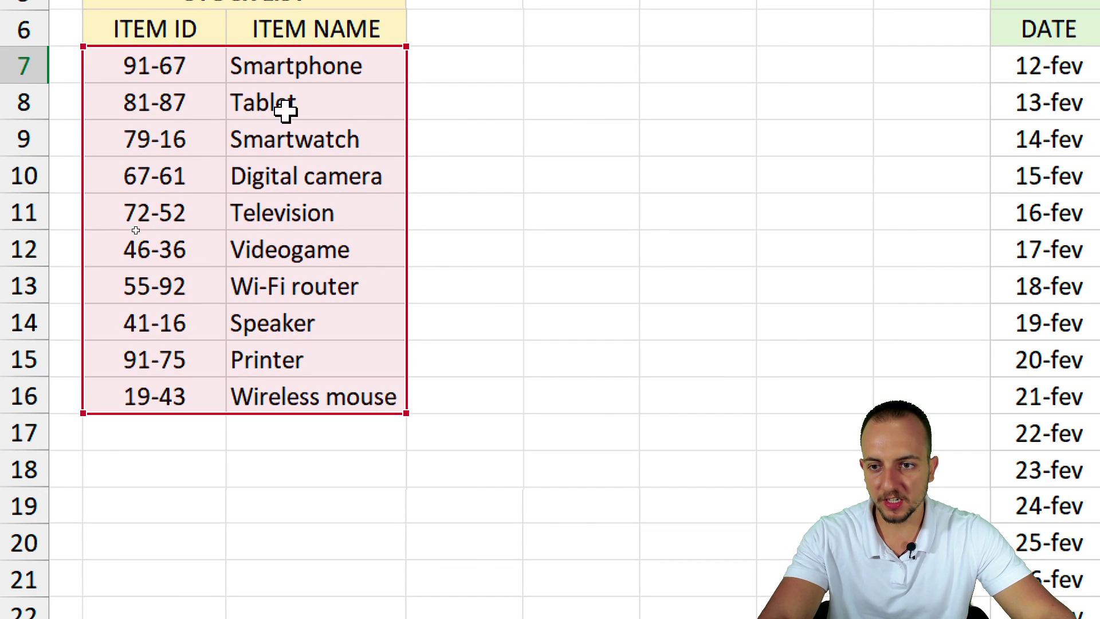
pyautogui.press('F4')
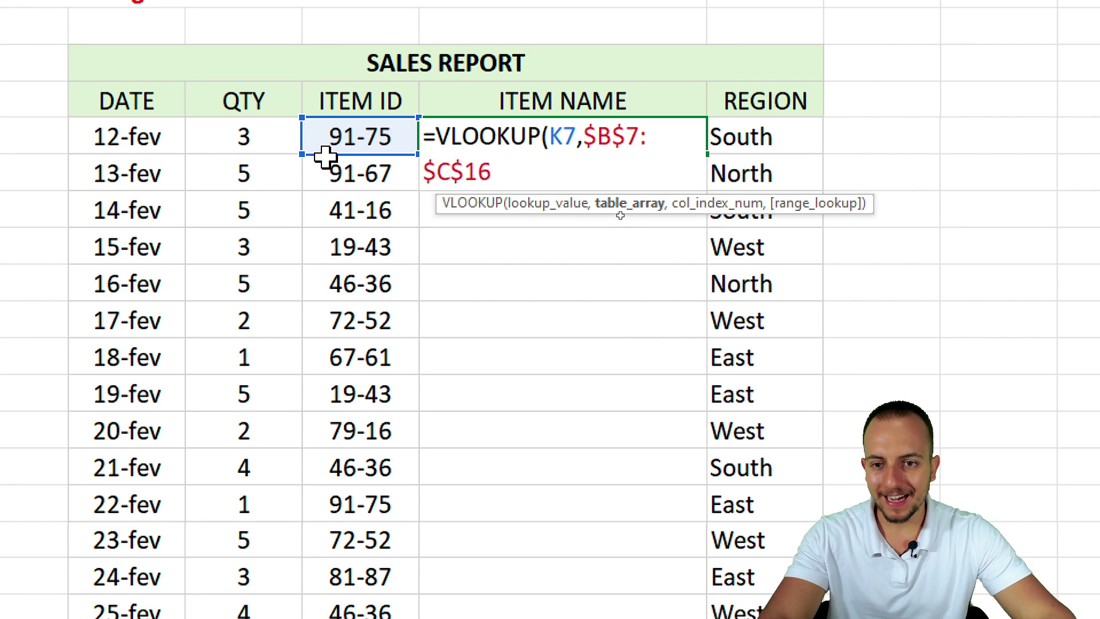
pyautogui.moveTo(315, 153); pyautogui.dragTo(360, 123)
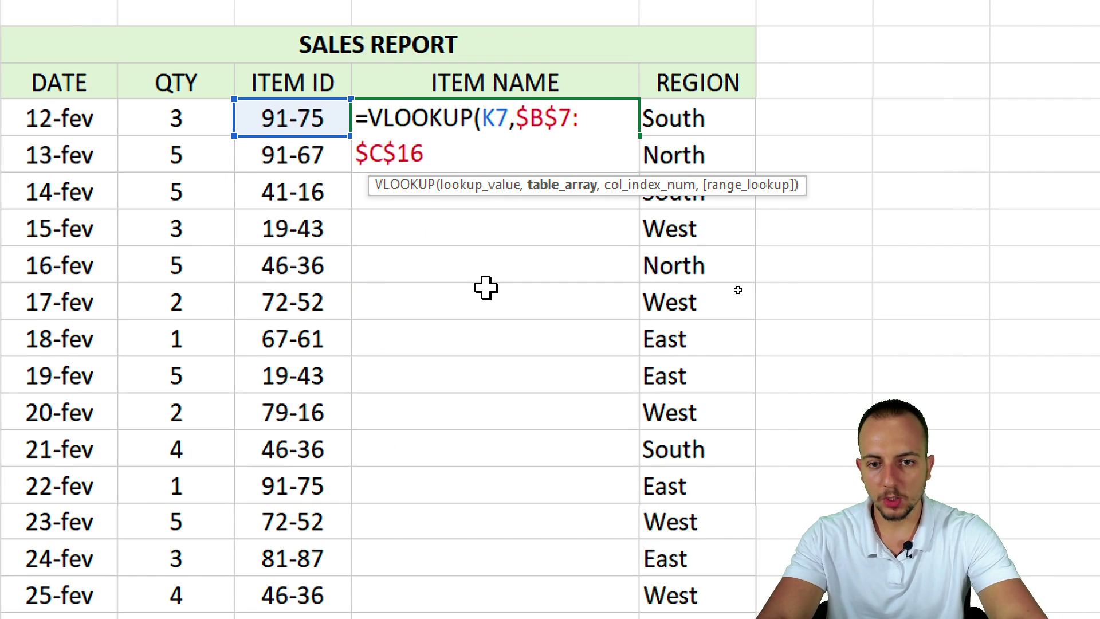
# - Complete the VLOOKUP with column index 2 and FALSE for an exact match, and enter the formula
pyautogui.write(',')
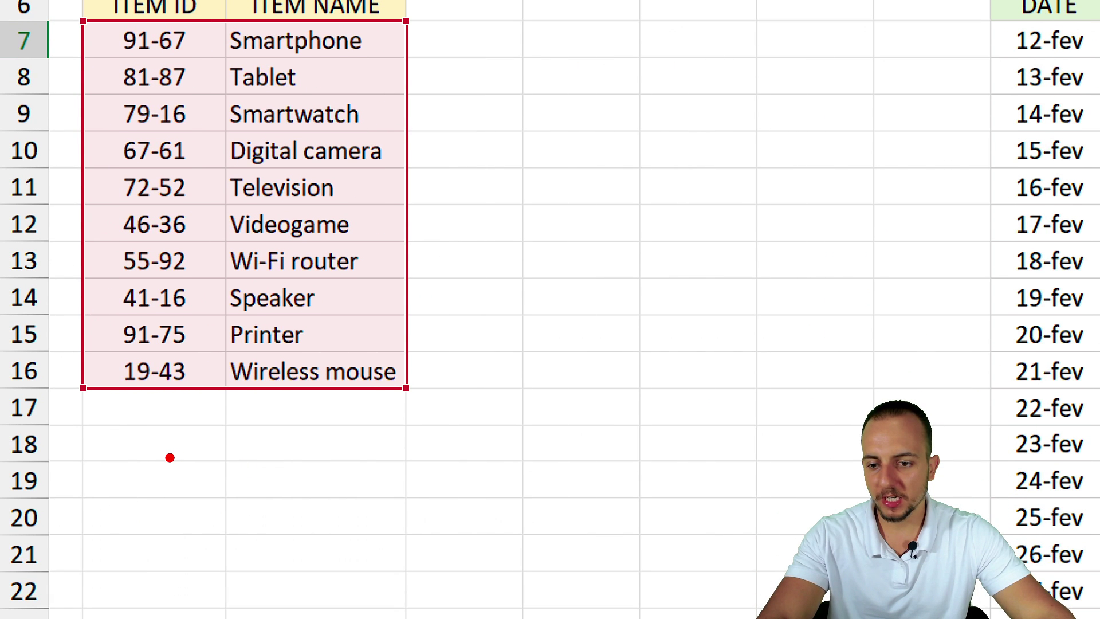
pyautogui.moveTo(158, 397); pyautogui.dragTo(122, 488)
pyautogui.moveTo(319, 433)
pyautogui.mouseDown()
pyautogui.moveTo(358, 411)
pyautogui.moveTo(394, 475)
pyautogui.mouseUp()
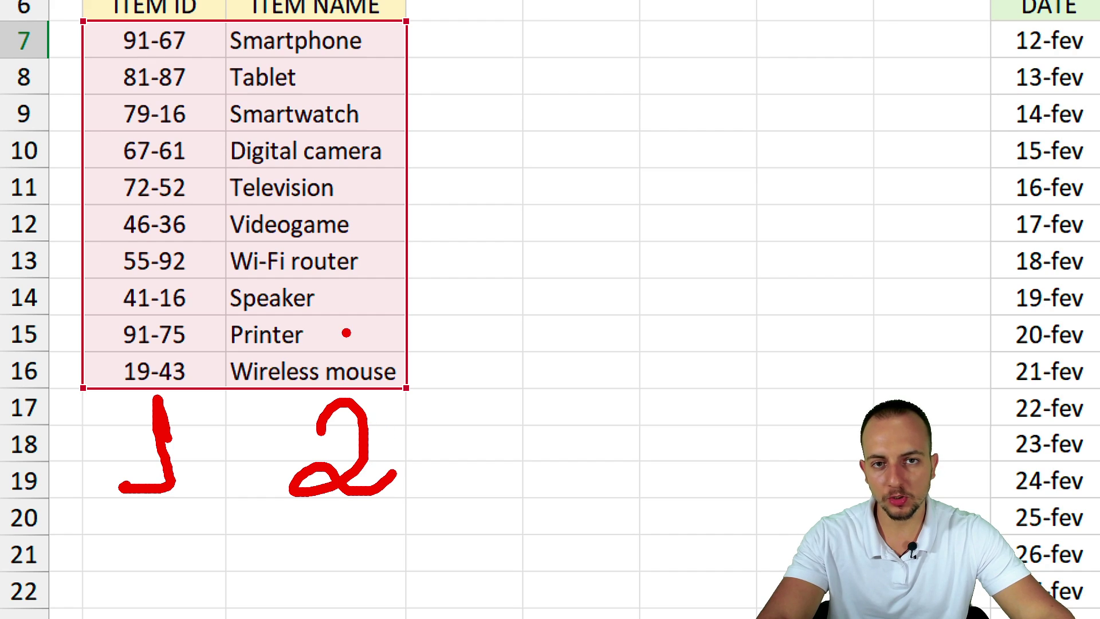
pyautogui.moveTo(220, 12)
pyautogui.mouseDown()
pyautogui.moveTo(252, 152)
pyautogui.moveTo(381, 497)
pyautogui.moveTo(425, 524)
pyautogui.mouseUp()
pyautogui.moveTo(464, 389); pyautogui.dragTo(609, 312)
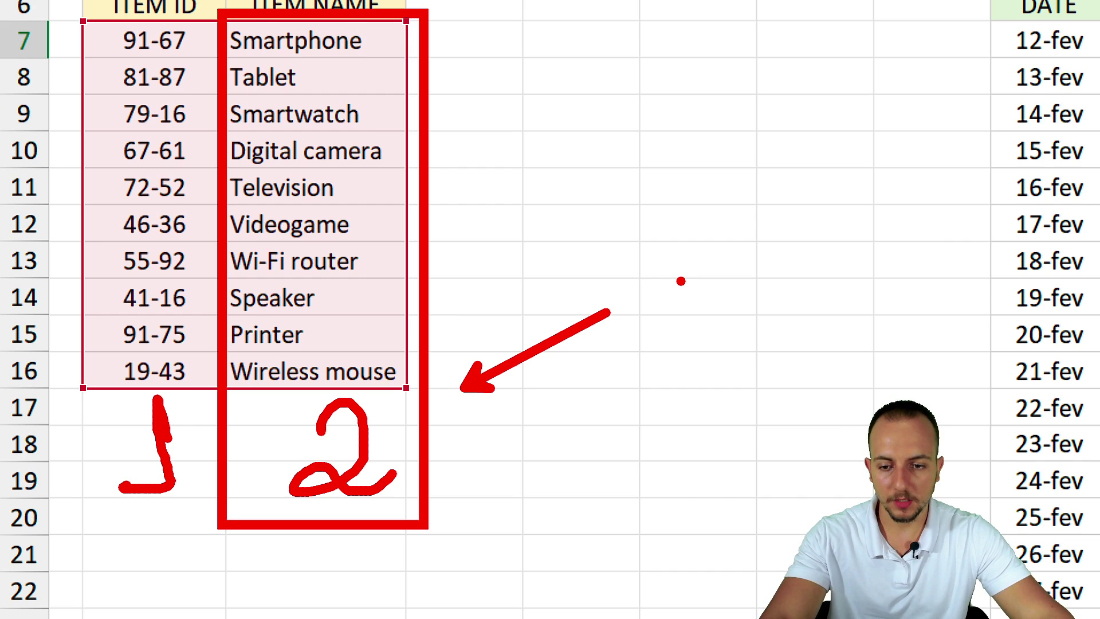
pyautogui.press('Escape')
pyautogui.write('2')
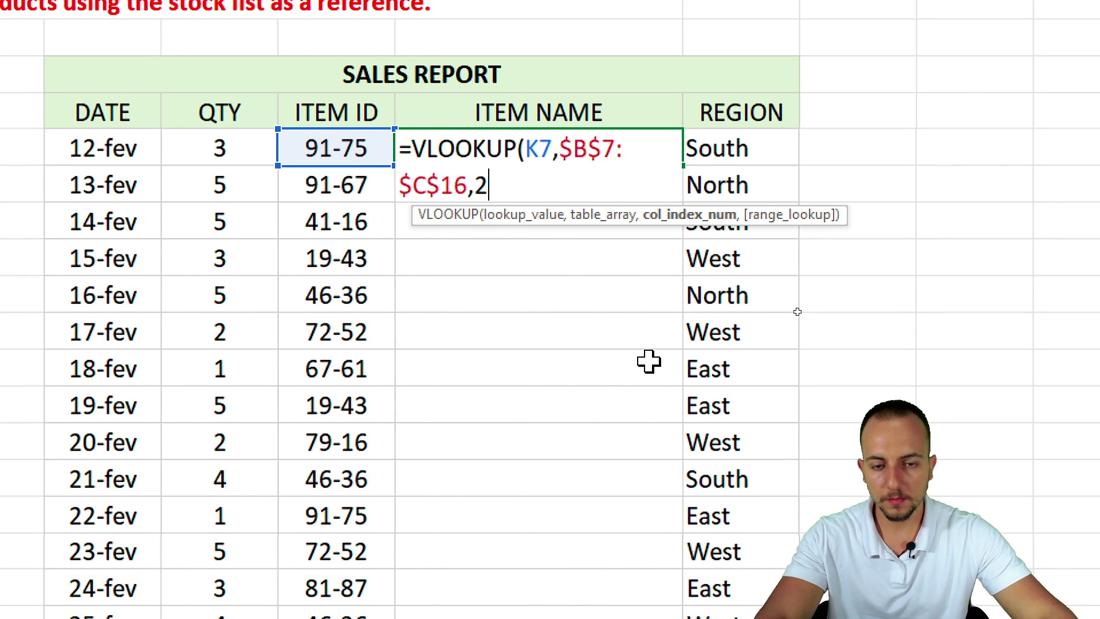
pyautogui.write(',')
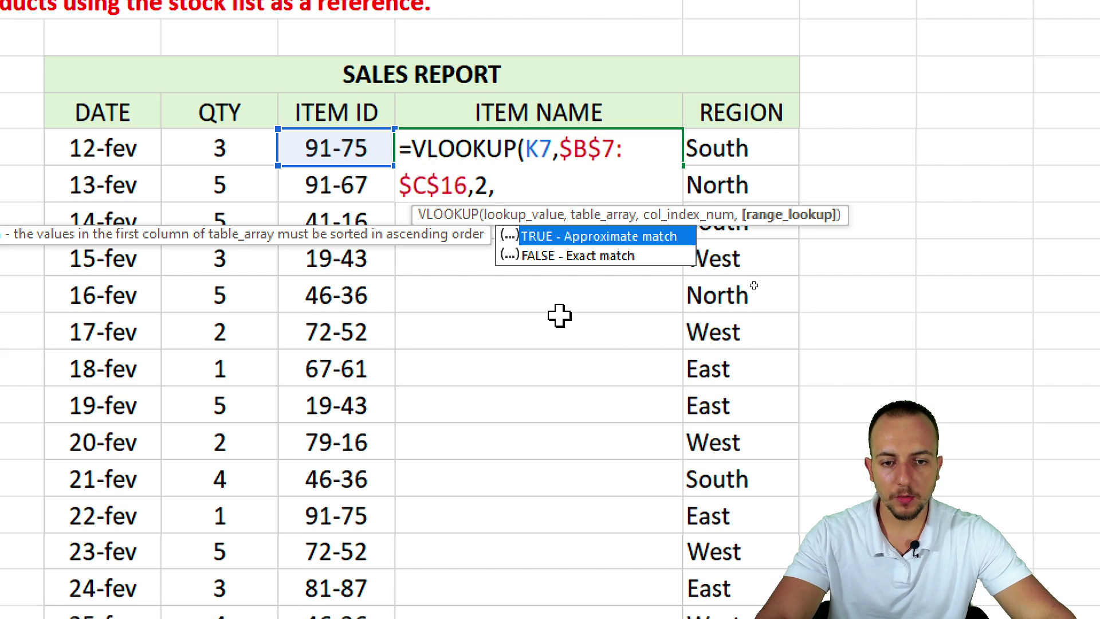
pyautogui.doubleClick(593, 256)
pyautogui.write(')')
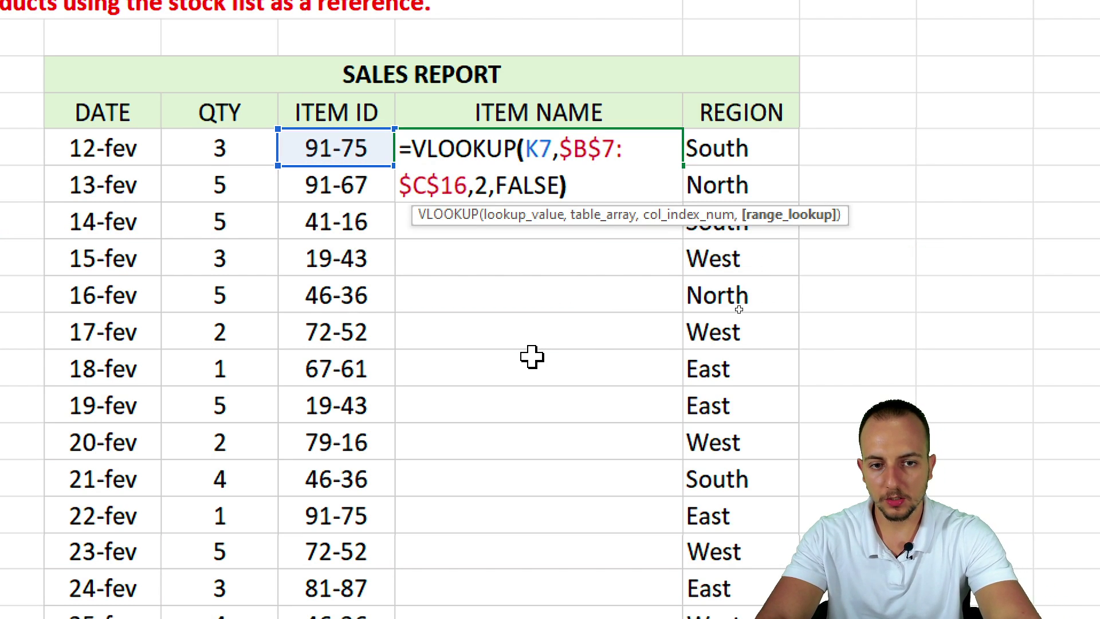
pyautogui.press('Return')
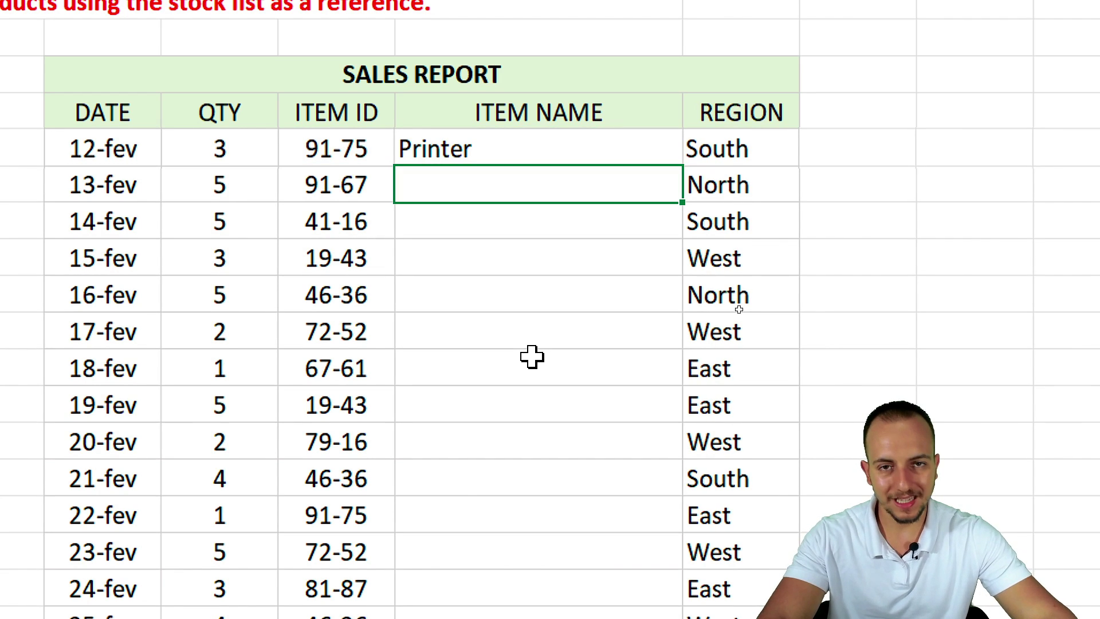
# - Fill the VLOOKUP formula from L7 down the whole ITEM NAME column of the sales report
pyautogui.click(521, 143)
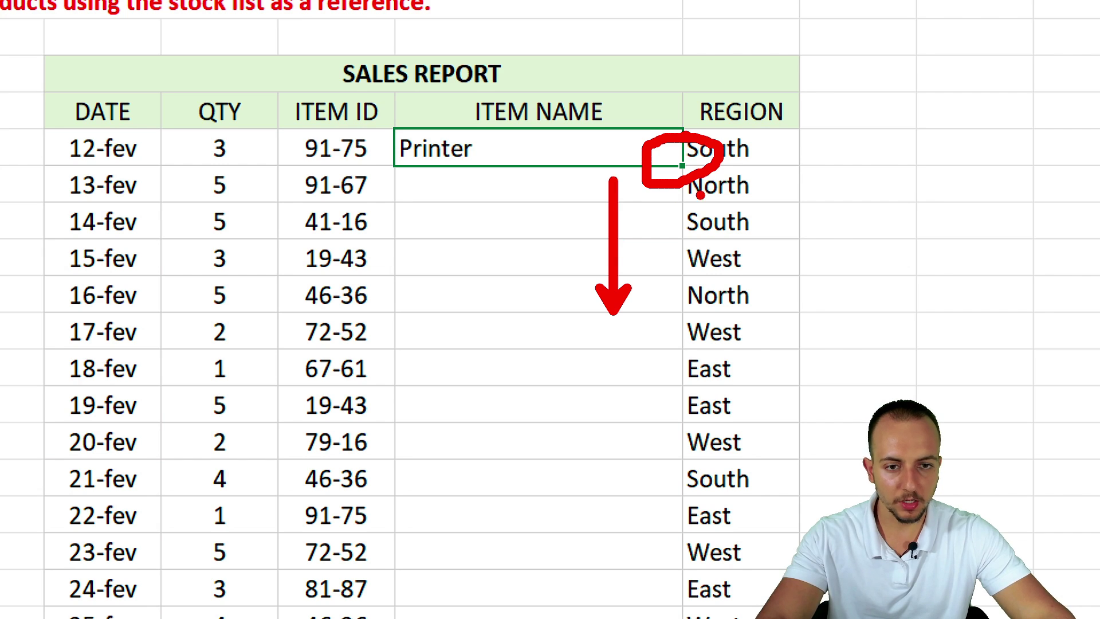
pyautogui.press('Escape')
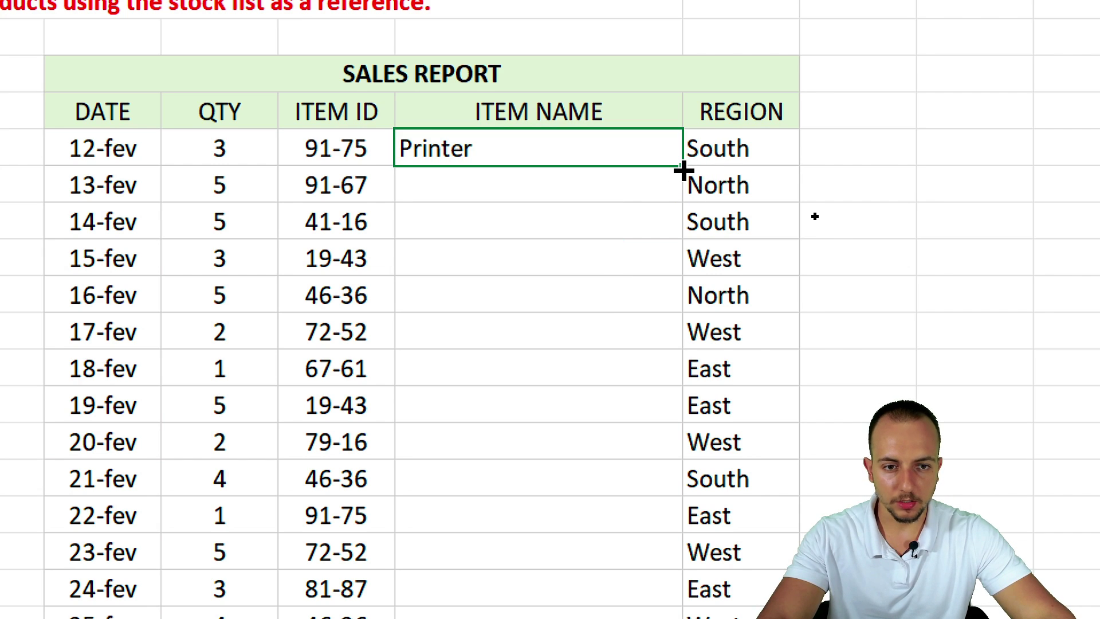
pyautogui.doubleClick(683, 171)
pyautogui.click(558, 143)
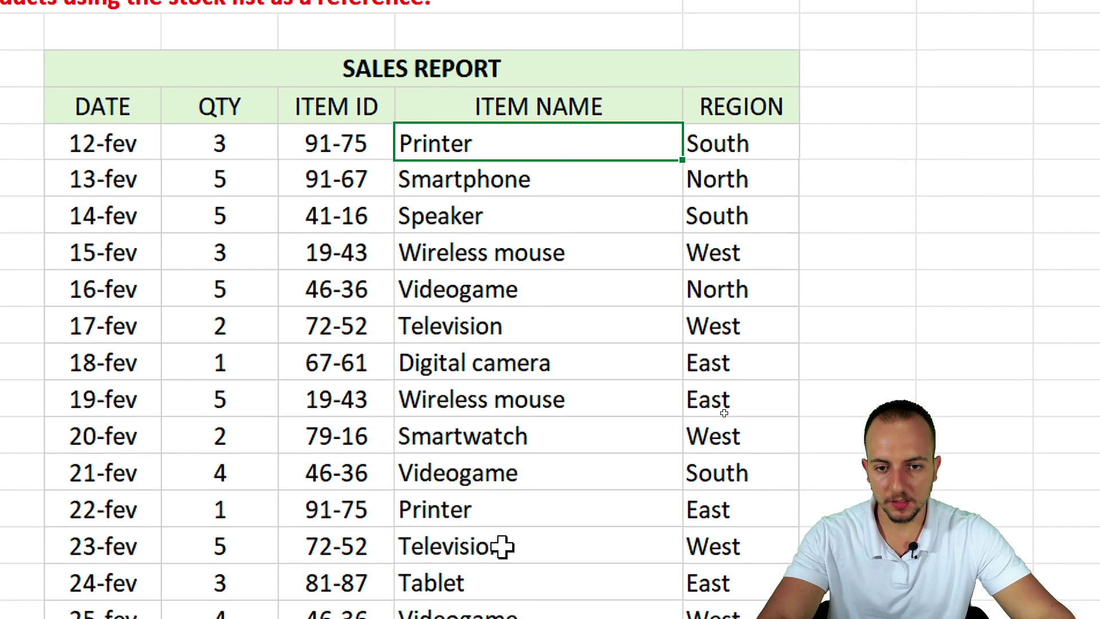
# - Check the filled ITEM NAME column down to the last row of the sales report and compare the first rows with their ITEM IDs
pyautogui.scroll(-2, 501, 545)
pyautogui.scroll(-11, 518, 538)
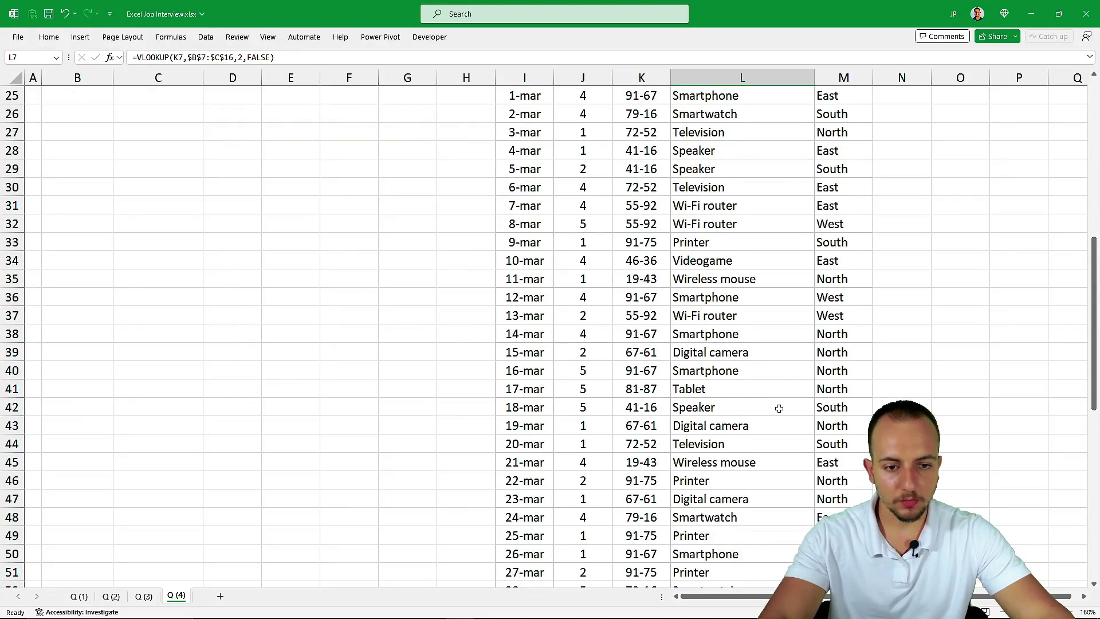
pyautogui.scroll(-8, 781, 408)
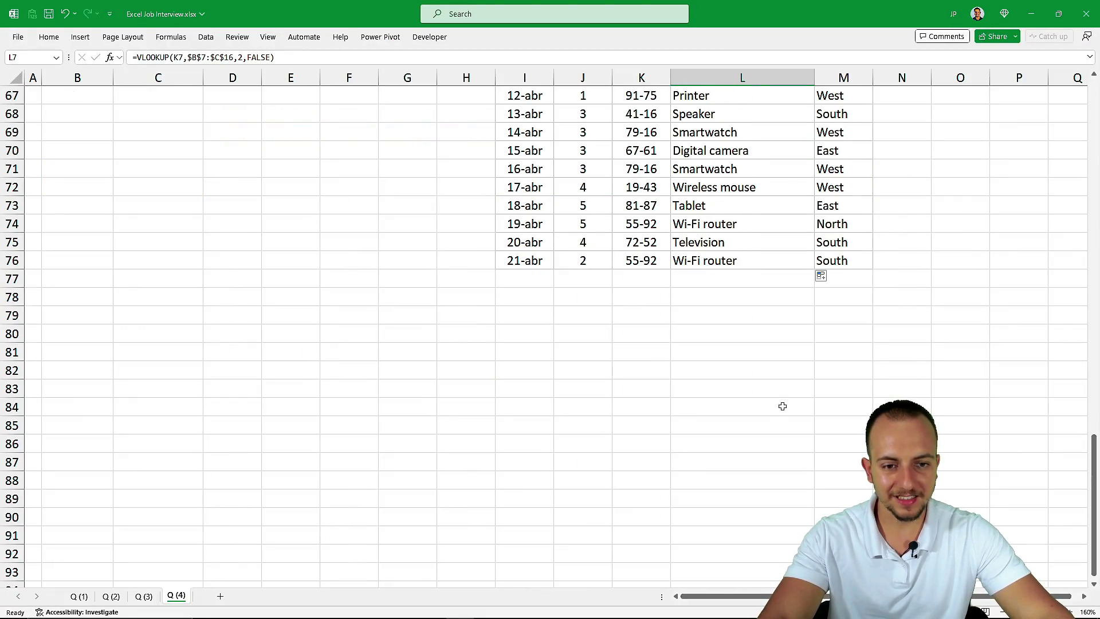
pyautogui.scroll(20, 753, 406)
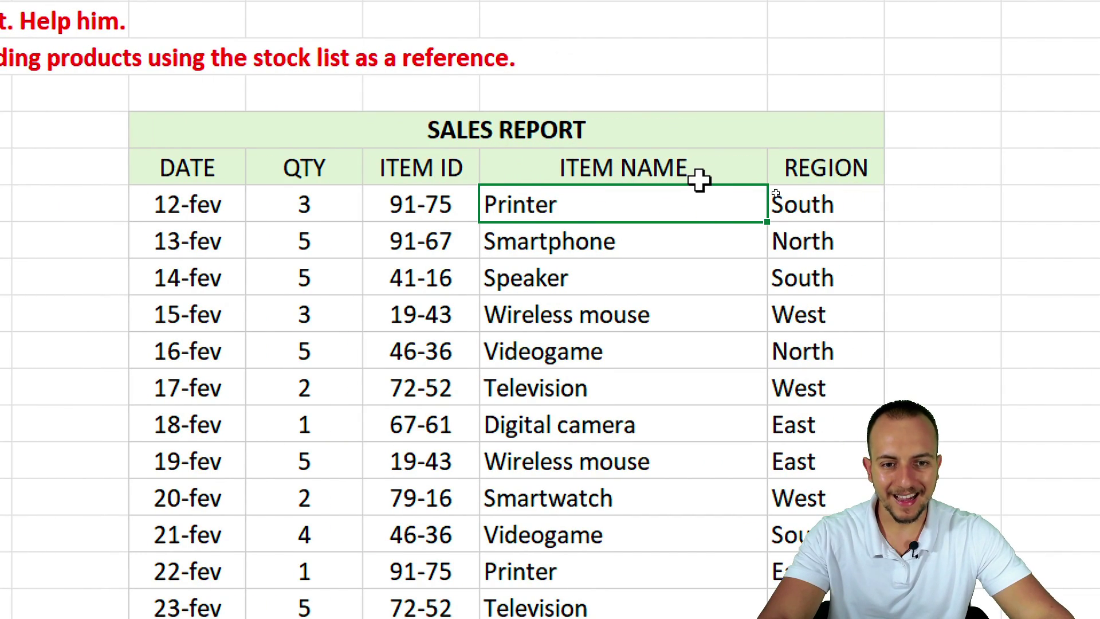
pyautogui.moveTo(739, 191); pyautogui.dragTo(721, 215)
pyautogui.moveTo(580, 225); pyautogui.dragTo(579, 241)
pyautogui.moveTo(421, 205); pyautogui.dragTo(421, 278)
pyautogui.click(573, 204)
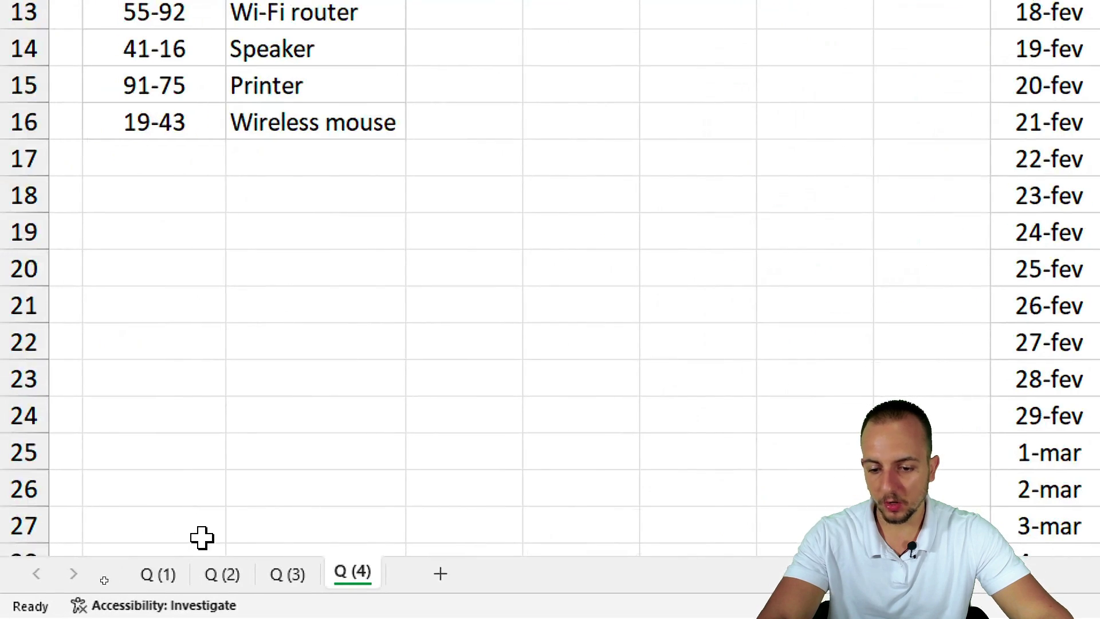
# - Review the solved exercises on sheets Q (3), Q (2) and Q (1), and return to the Q (4) sheet
pyautogui.click(143, 596)
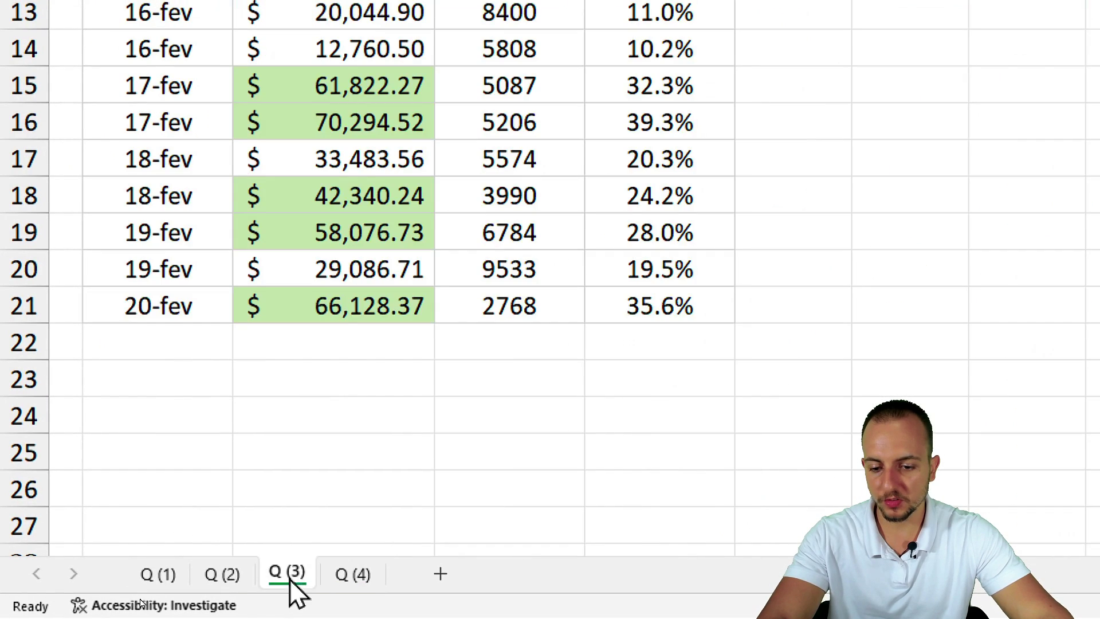
pyautogui.click(111, 597)
pyautogui.click(158, 574)
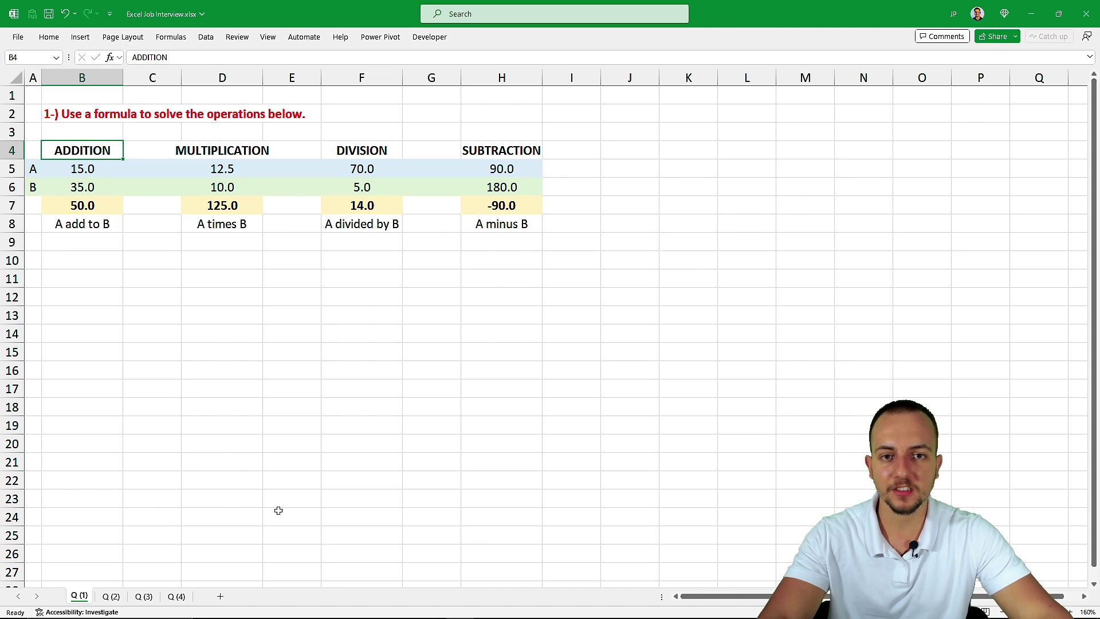
pyautogui.hotkey('ctrl', 'pagedown')
pyautogui.hotkey('ctrl', 'pagedown')
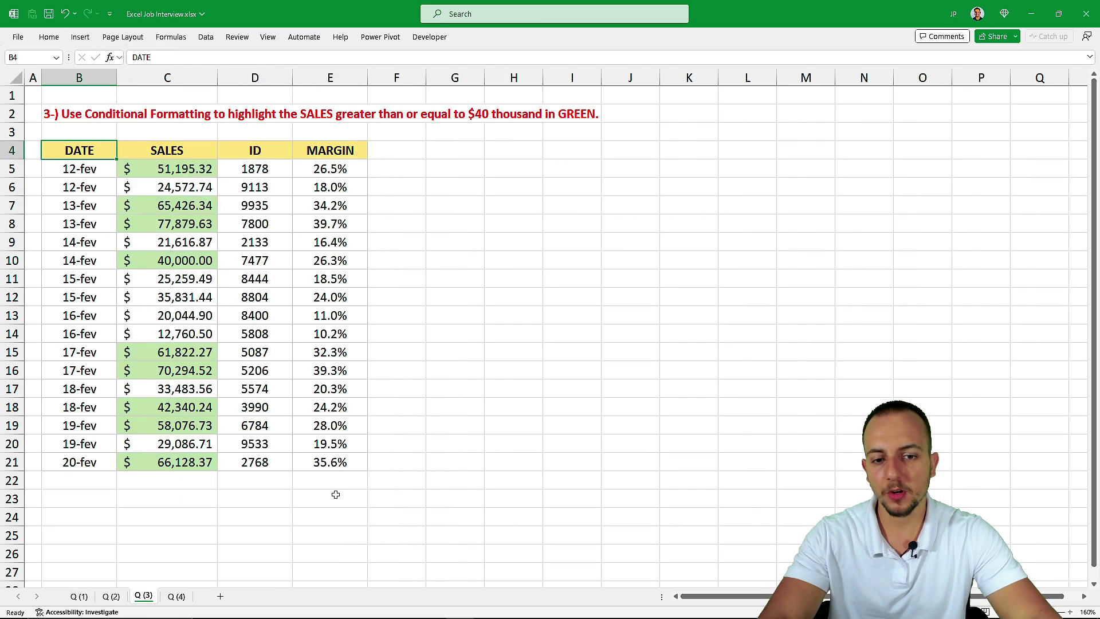
pyautogui.hotkey('ctrl', 'pagedown')
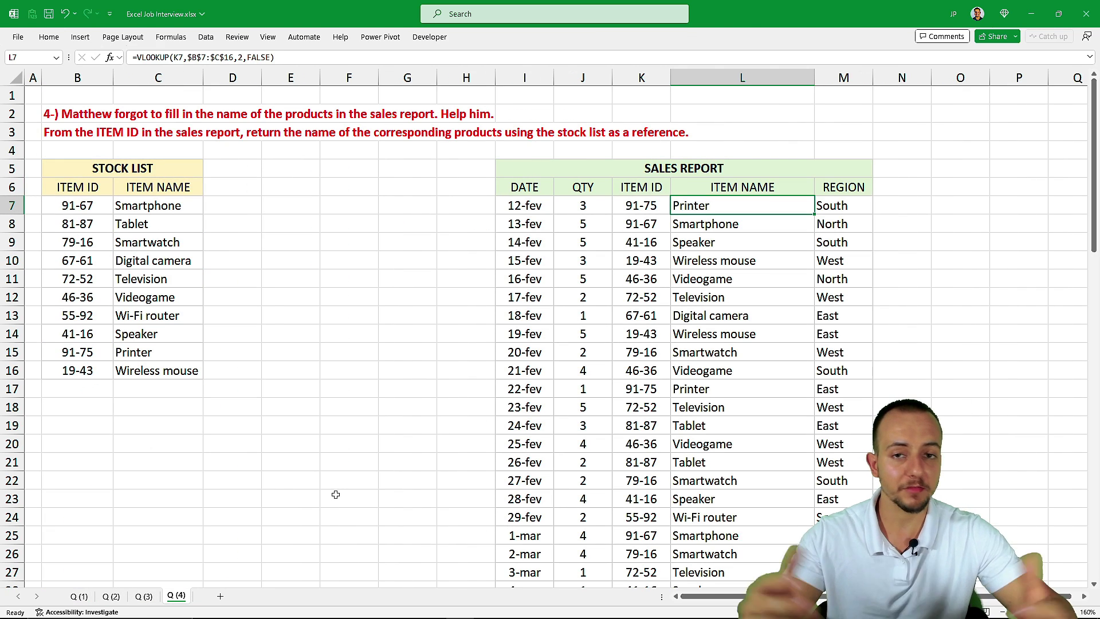